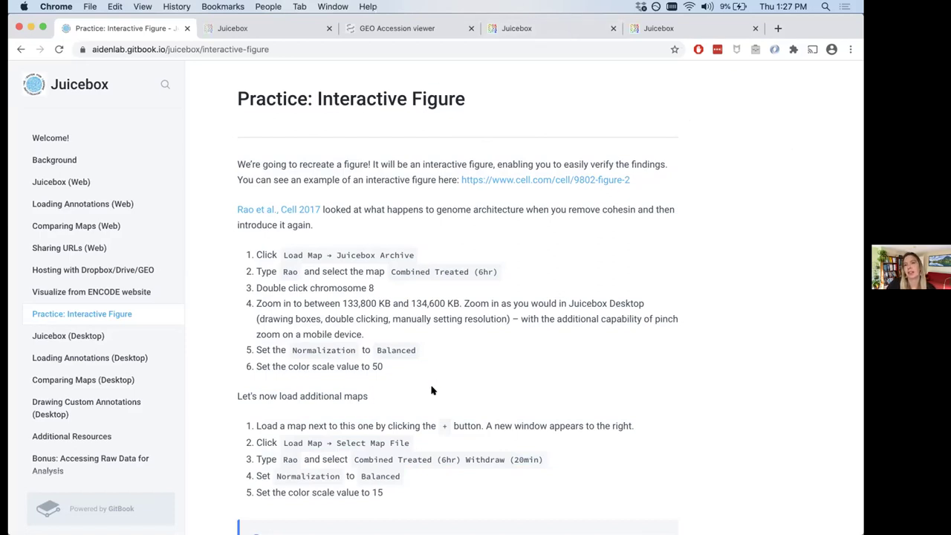
pyautogui.scroll(-1, 432, 391)
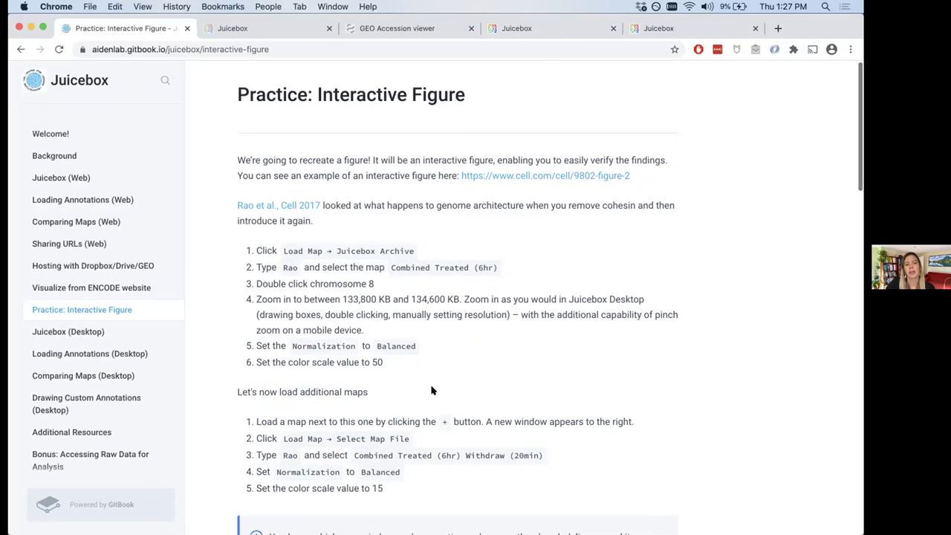
pyautogui.scroll(1, 432, 390)
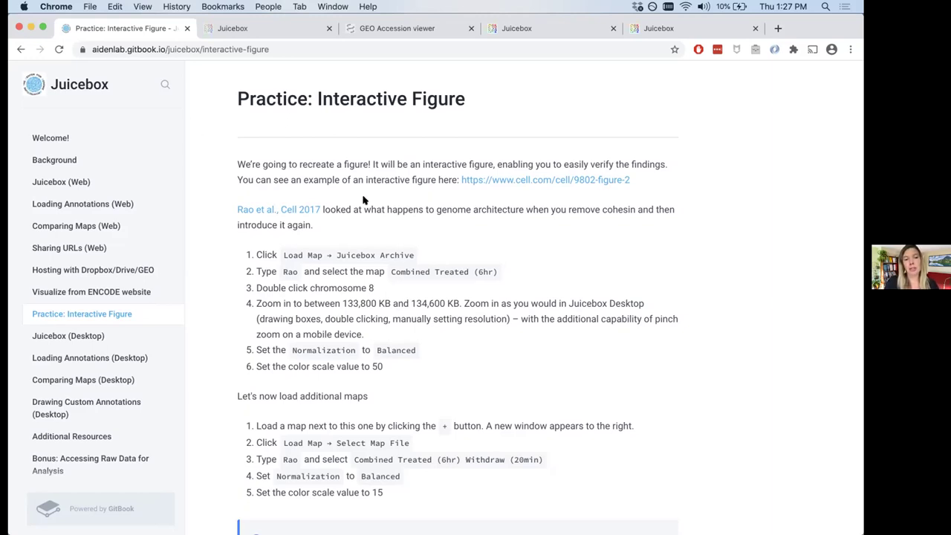
pyautogui.scroll(-1, 363, 200)
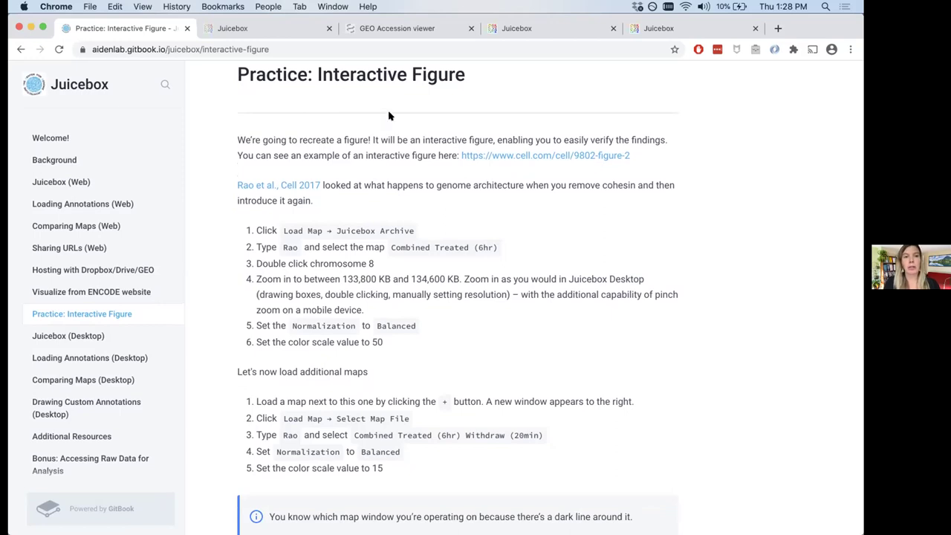
# Close the GEO Accession viewer and the surplus Juicebox pages, keeping only the practice instructions and one Juicebox page open
pyautogui.click(599, 34)
pyautogui.click(613, 29)
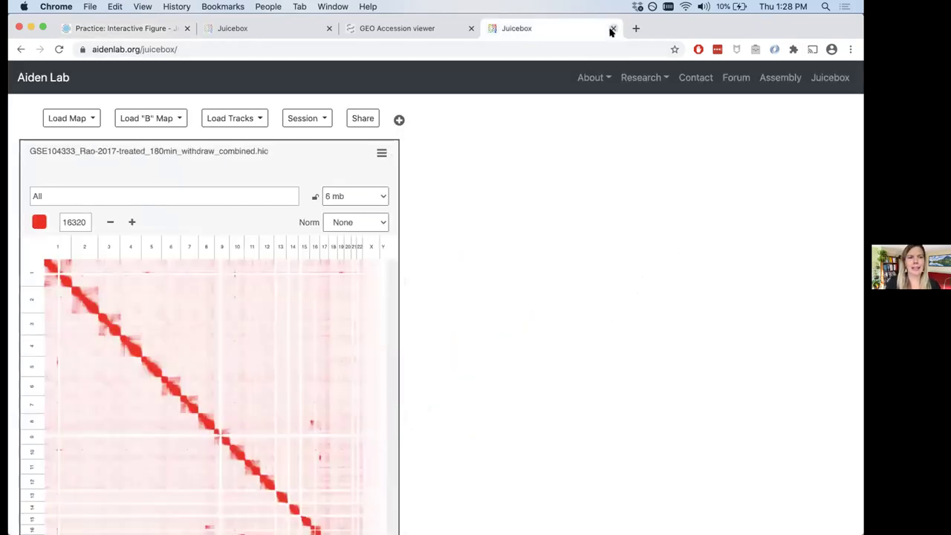
pyautogui.click(328, 28)
pyautogui.click(328, 28)
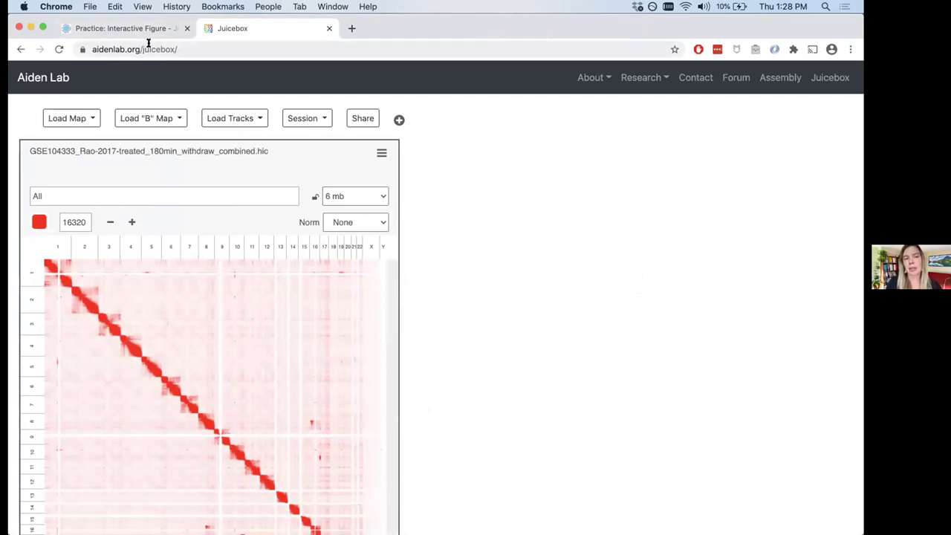
# Open the Juicebox Archive for loading a map and look through its list of contact maps
pyautogui.click(87, 117)
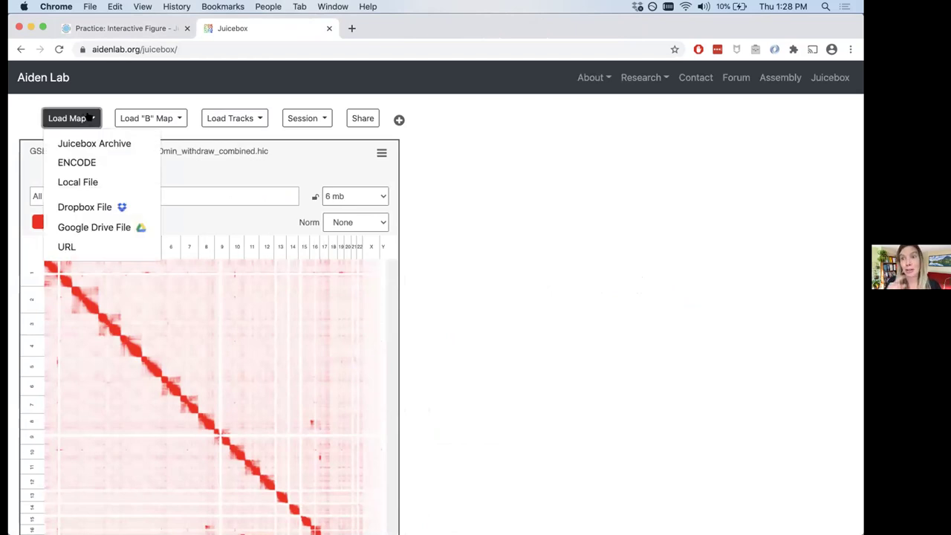
pyautogui.click(95, 143)
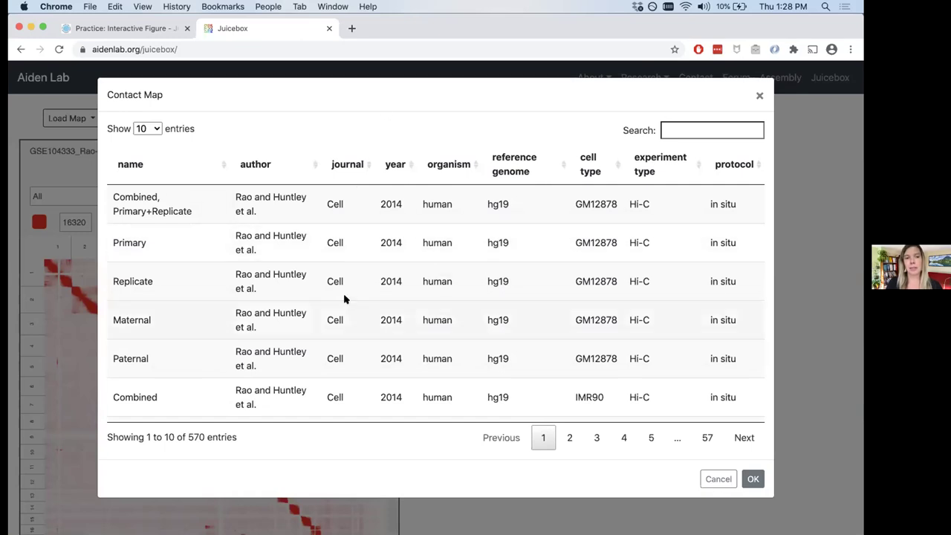
pyautogui.scroll(-2, 342, 301)
pyautogui.scroll(2, 342, 301)
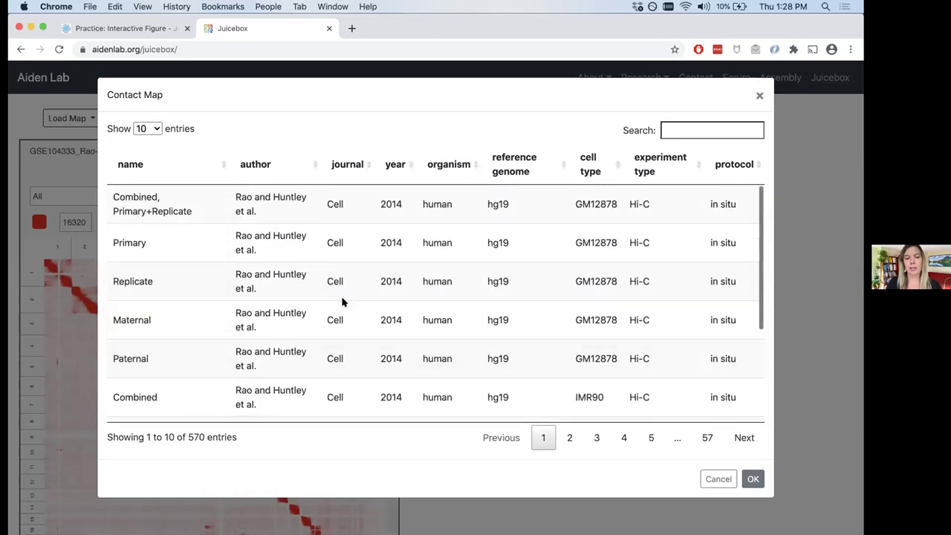
pyautogui.scroll(-3, 342, 301)
pyautogui.scroll(3, 341, 302)
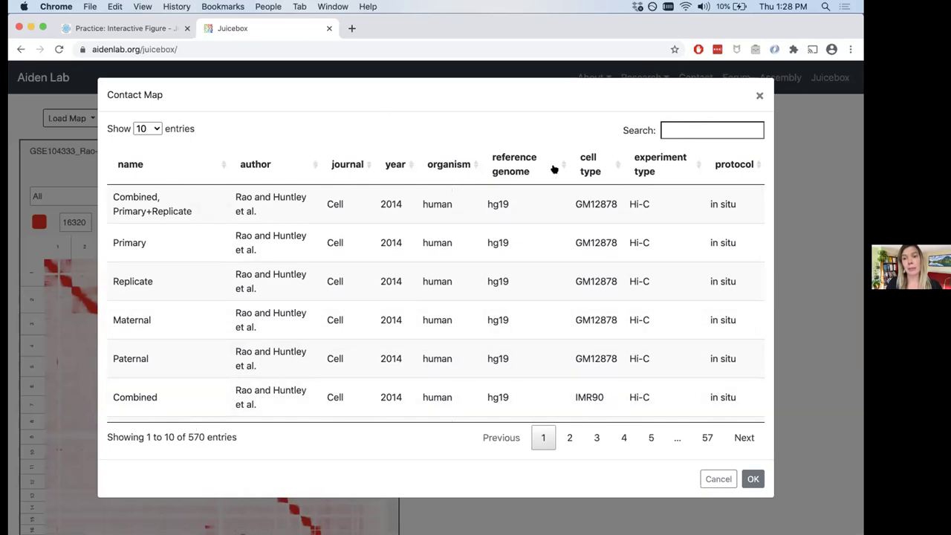
pyautogui.scroll(-3, 315, 302)
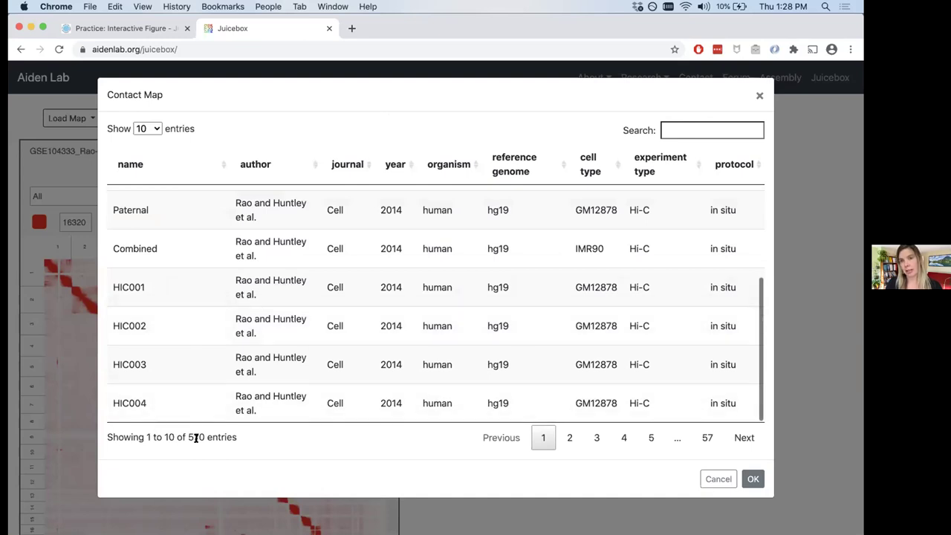
pyautogui.scroll(5, 252, 321)
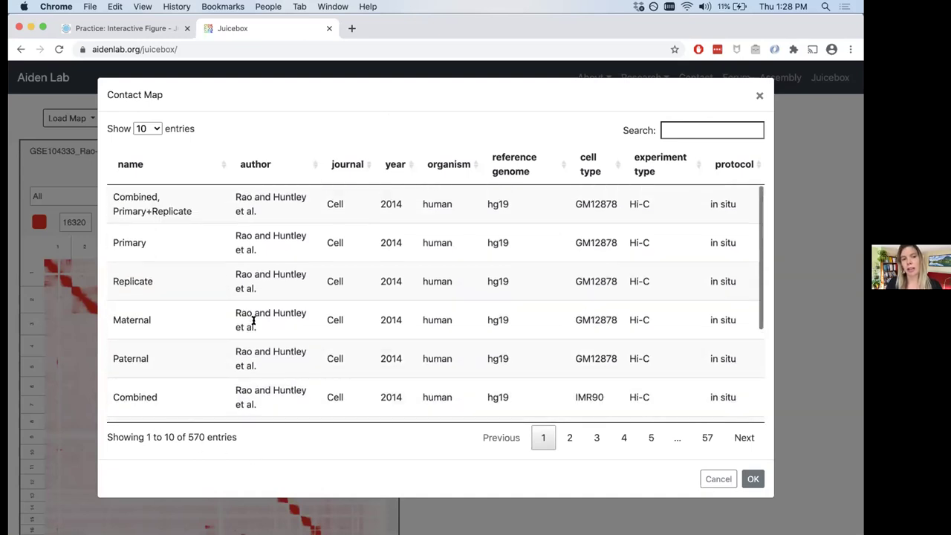
# Search the contact map list for "combined 2017" and look through the matching maps
pyautogui.click(677, 130)
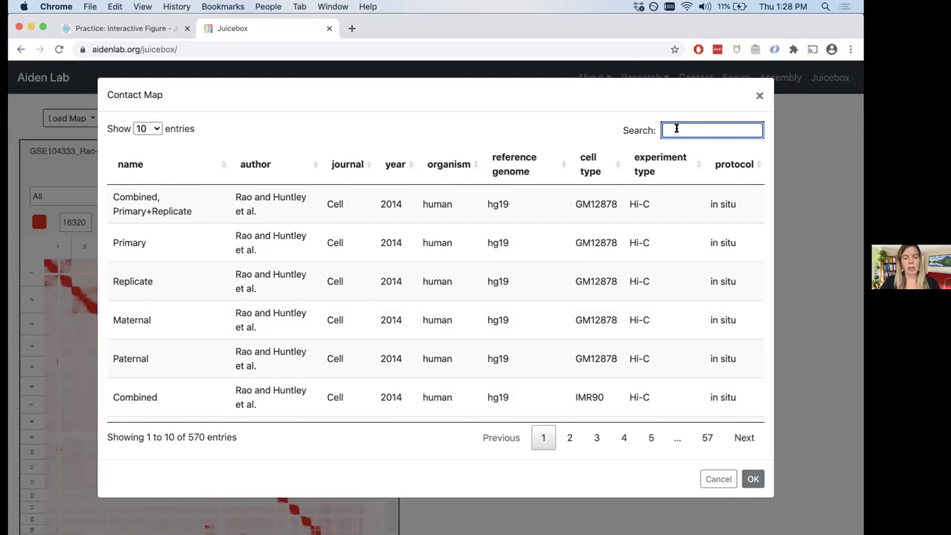
pyautogui.write('co')
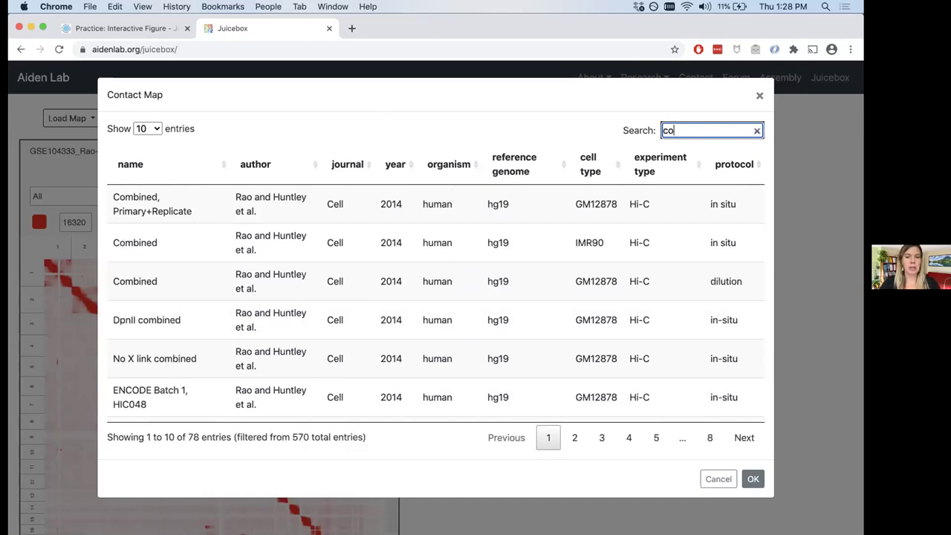
pyautogui.write('mbined')
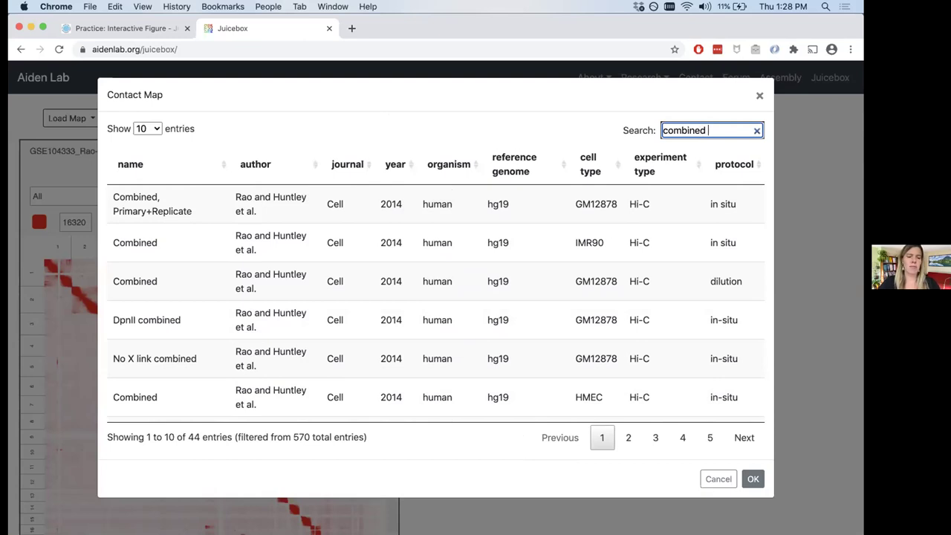
pyautogui.write(' 201')
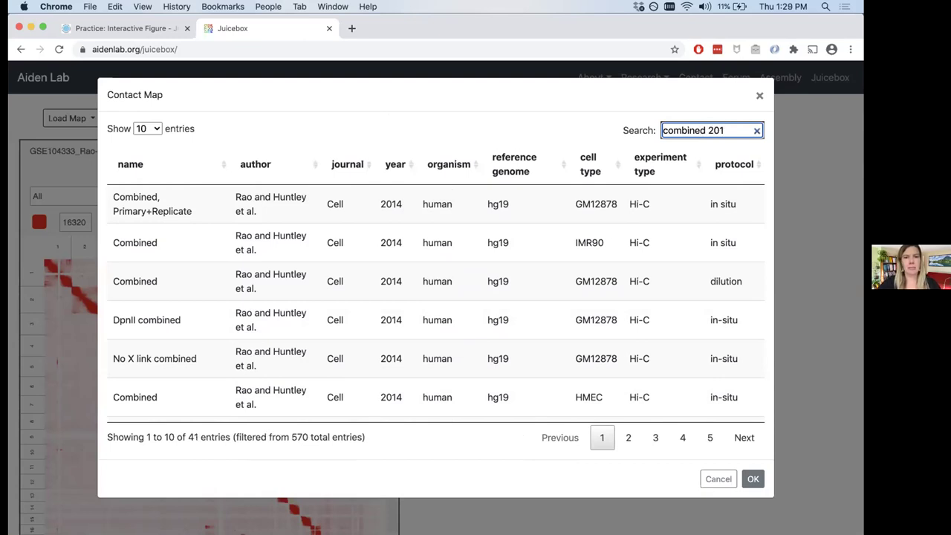
pyautogui.write('7')
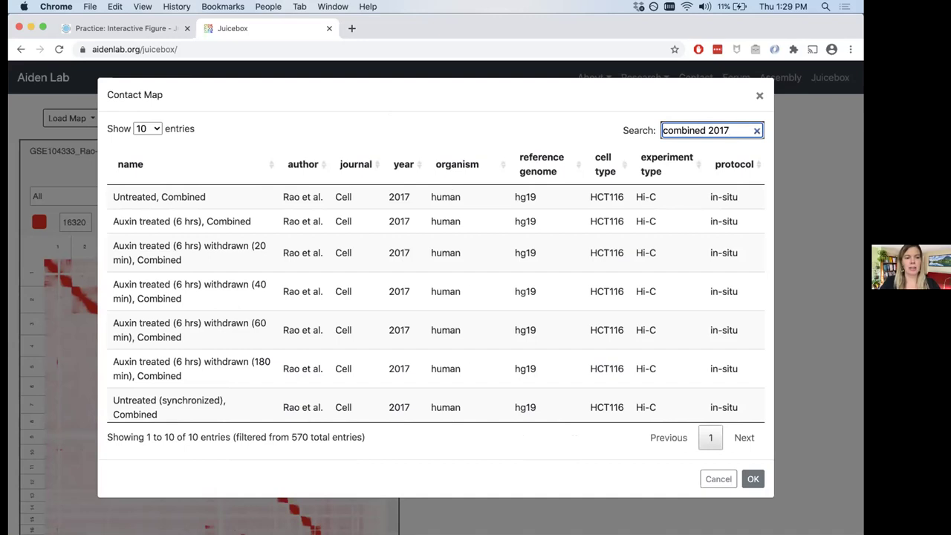
pyautogui.scroll(-2, 436, 216)
pyautogui.scroll(2, 433, 220)
pyautogui.scroll(-4, 432, 220)
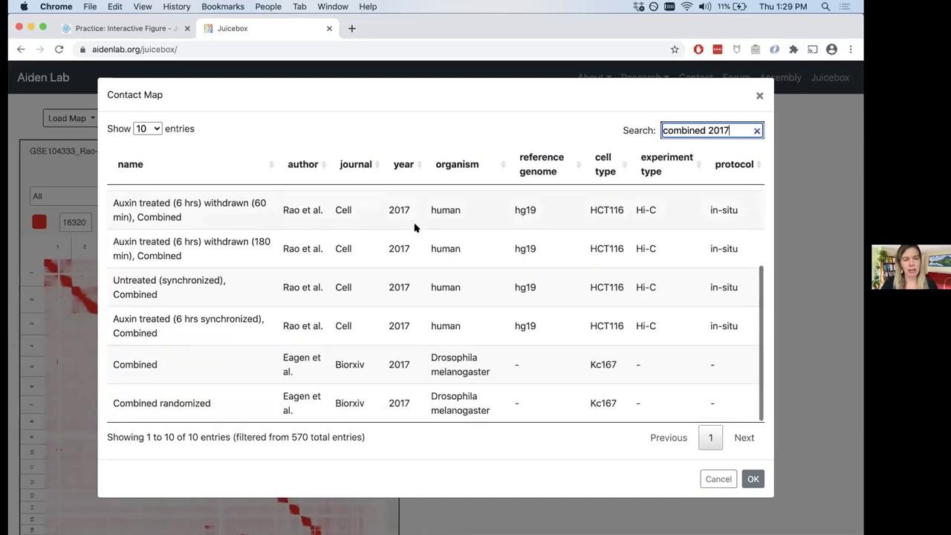
pyautogui.scroll(4, 415, 227)
pyautogui.scroll(-4, 415, 227)
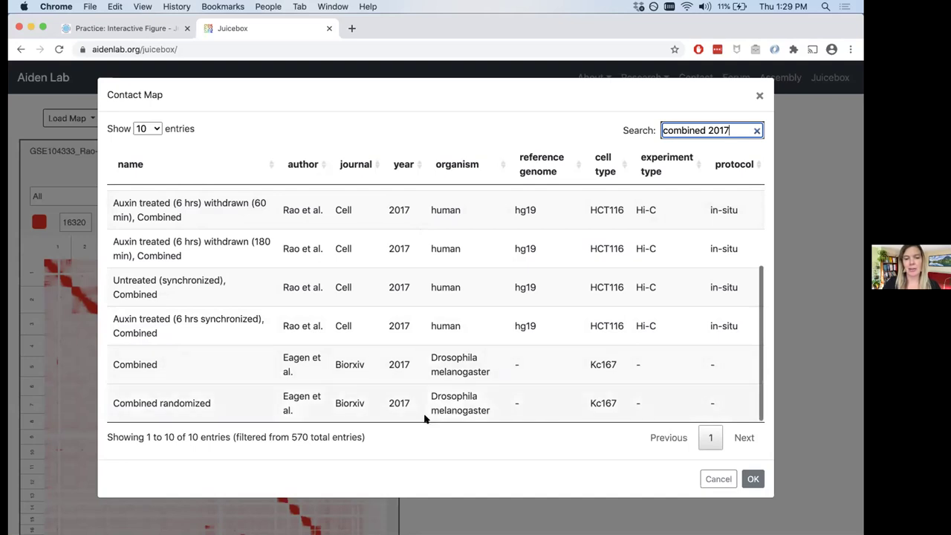
pyautogui.scroll(5, 395, 319)
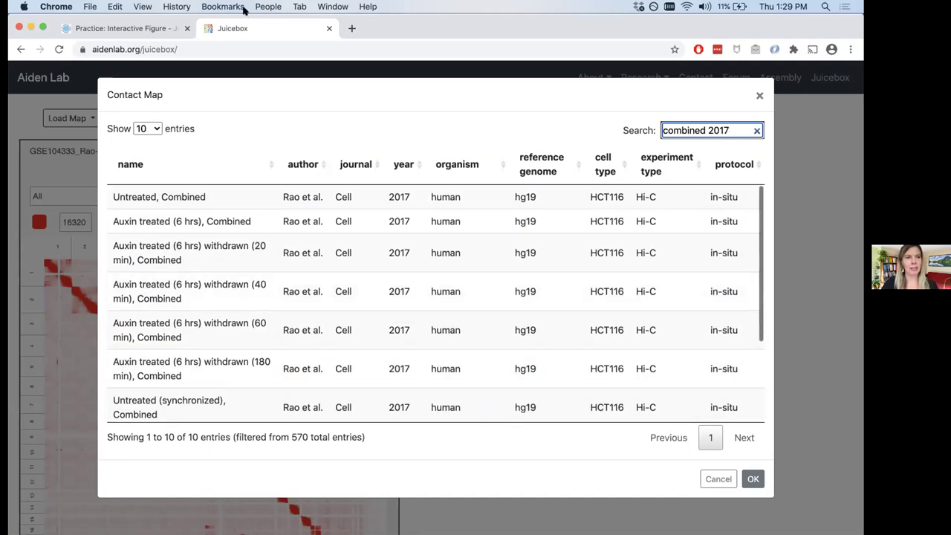
# Check the required map in the practice instructions and load the Rao et al. map "Auxin treated (6 hrs), Combined"
pyautogui.click(165, 28)
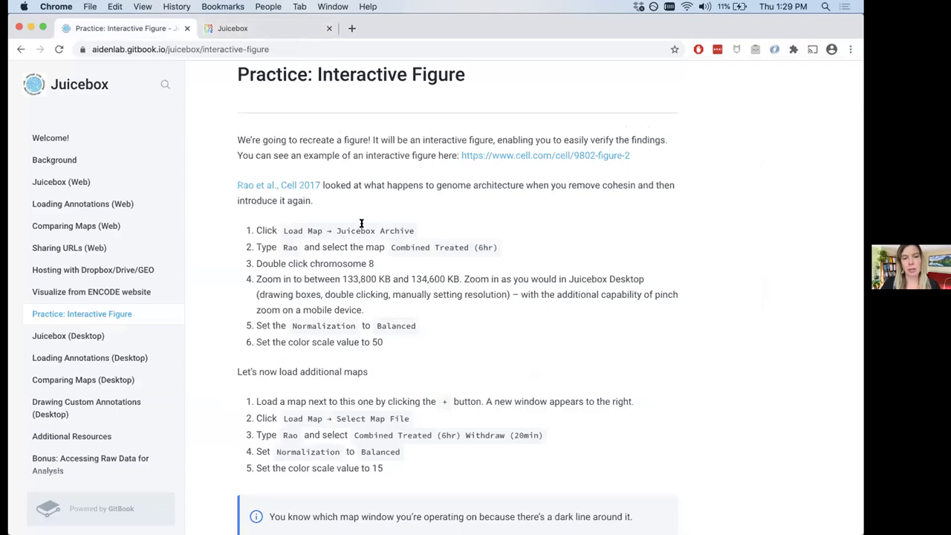
pyautogui.click(260, 28)
pyautogui.scroll(-2, 312, 272)
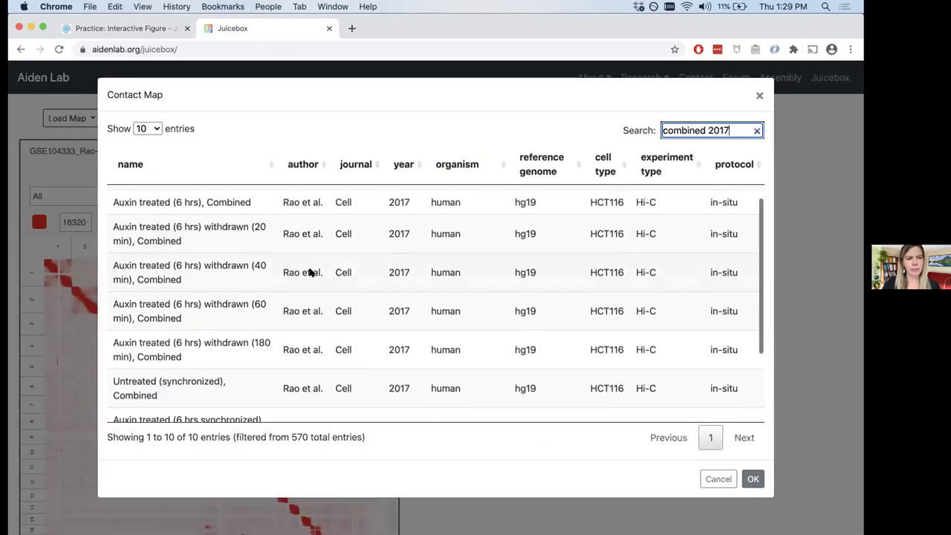
pyautogui.scroll(-3, 310, 272)
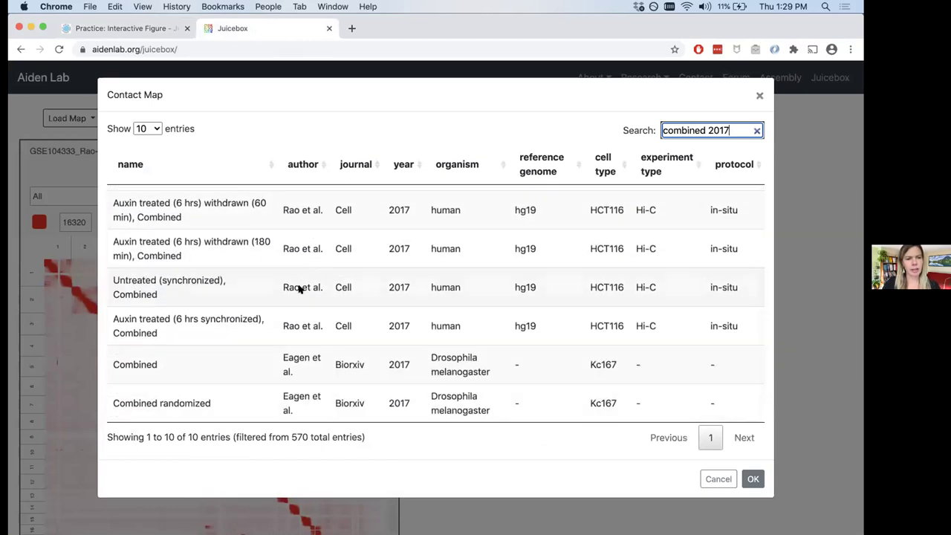
pyautogui.scroll(2, 245, 361)
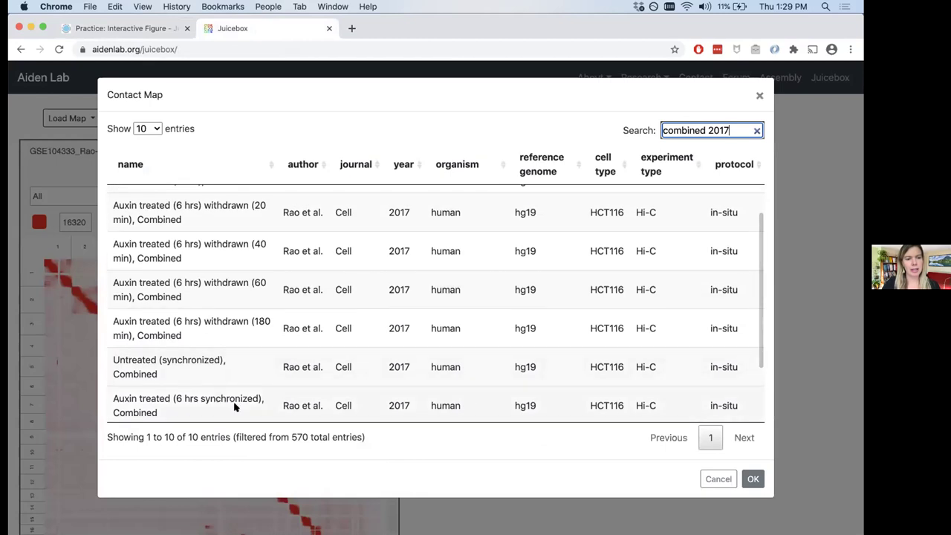
pyautogui.scroll(2, 234, 408)
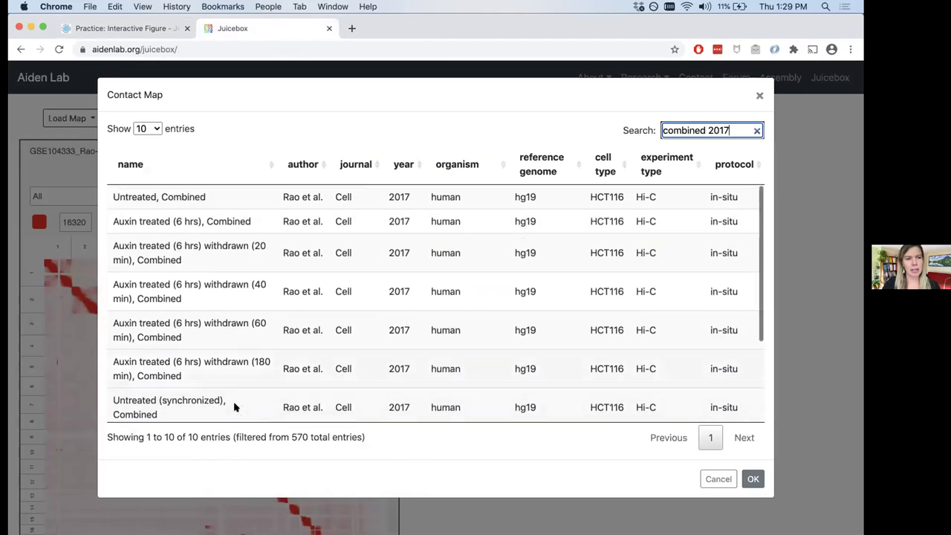
pyautogui.click(240, 221)
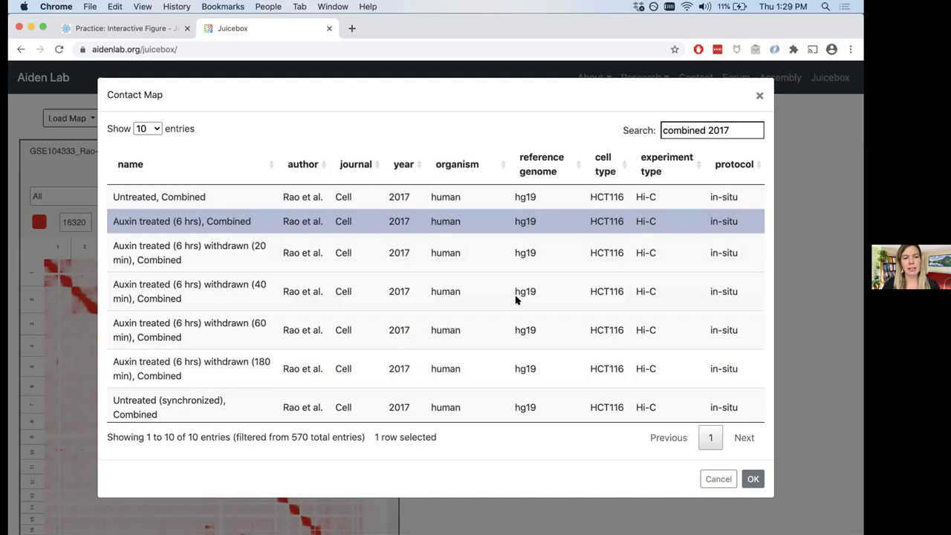
pyautogui.click(754, 480)
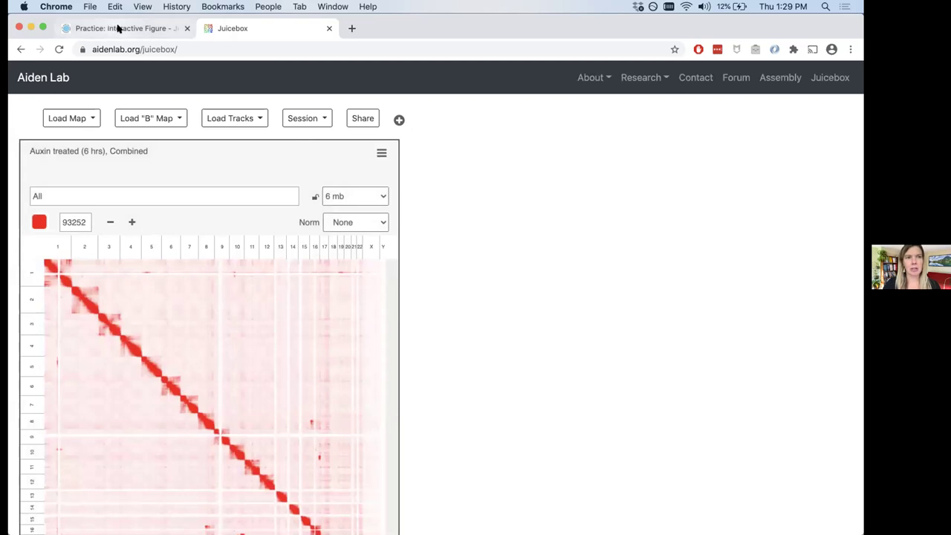
# Follow the practice instructions to open chromosome 8 and zoom in along the diagonal to 5 kb resolution, around 131,449–134,329 kb
pyautogui.click(156, 28)
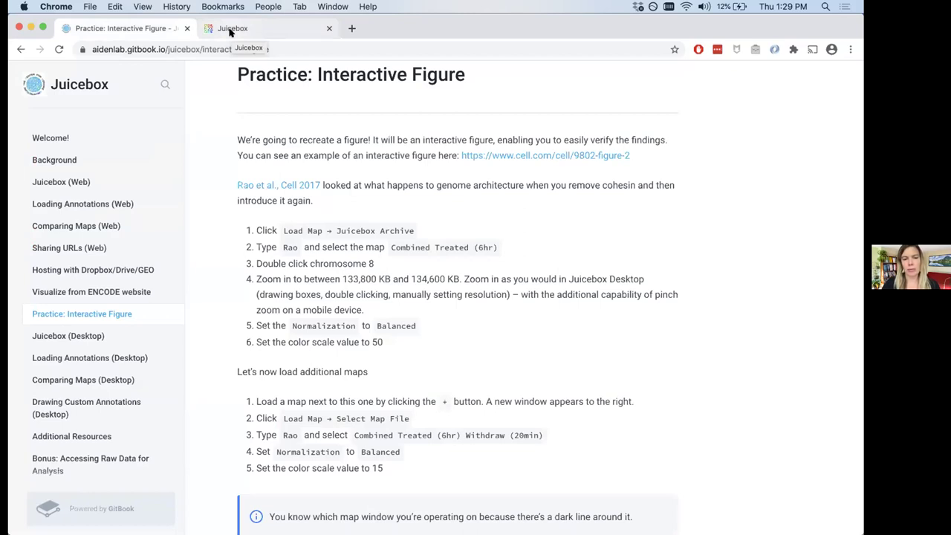
pyautogui.click(230, 30)
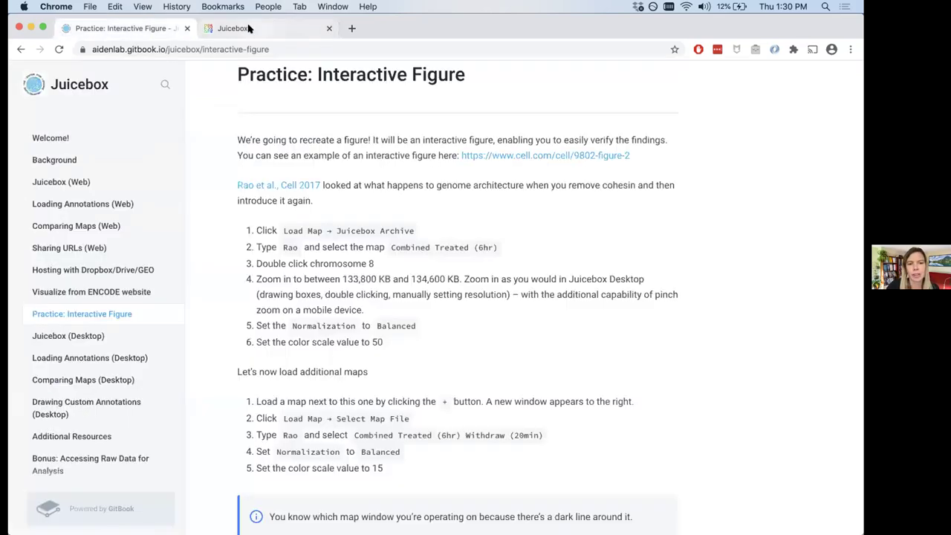
pyautogui.click(249, 28)
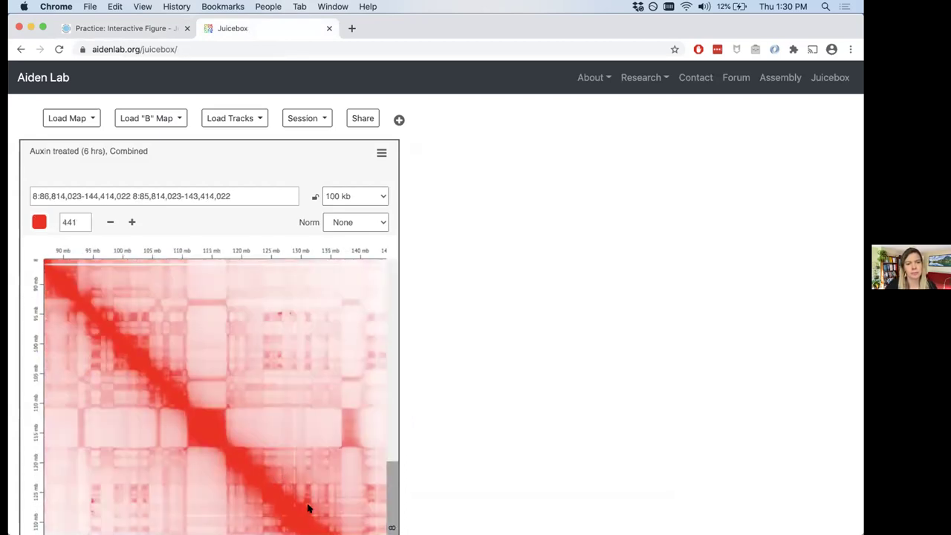
pyautogui.scroll(1, 319, 519)
pyautogui.scroll(1, 248, 446)
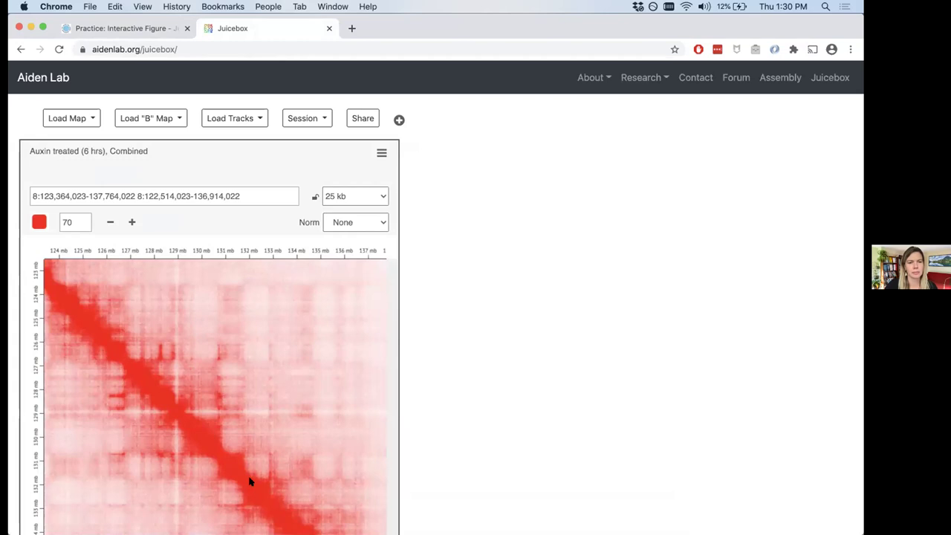
pyautogui.scroll(-2, 261, 408)
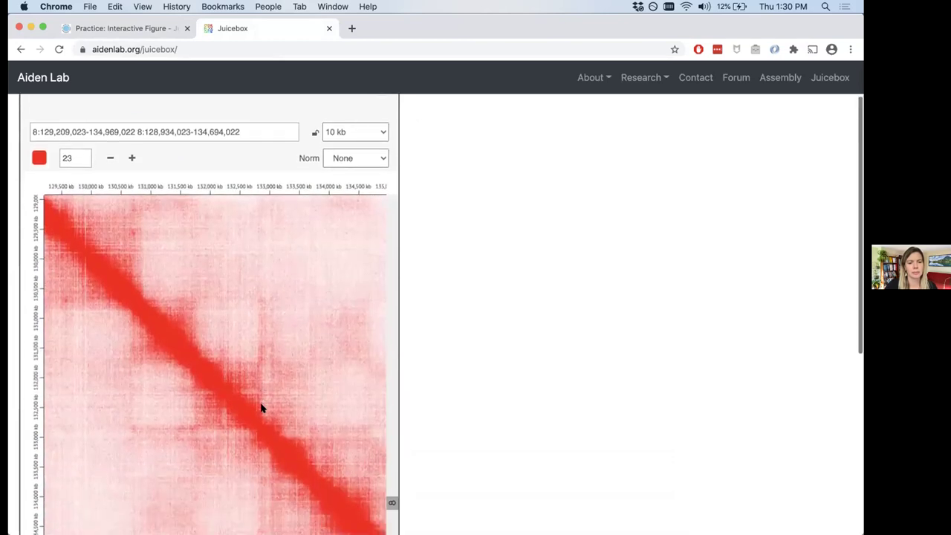
pyautogui.doubleClick(259, 429)
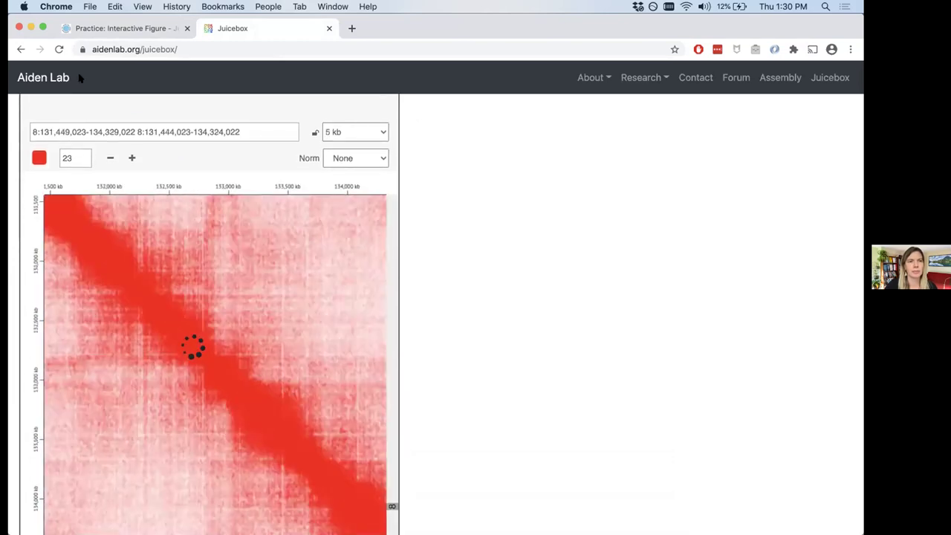
# Recheck the target region in the practice instructions and pan the chromosome 8 map to bring 133,800–134,600 kb into view
pyautogui.click(124, 28)
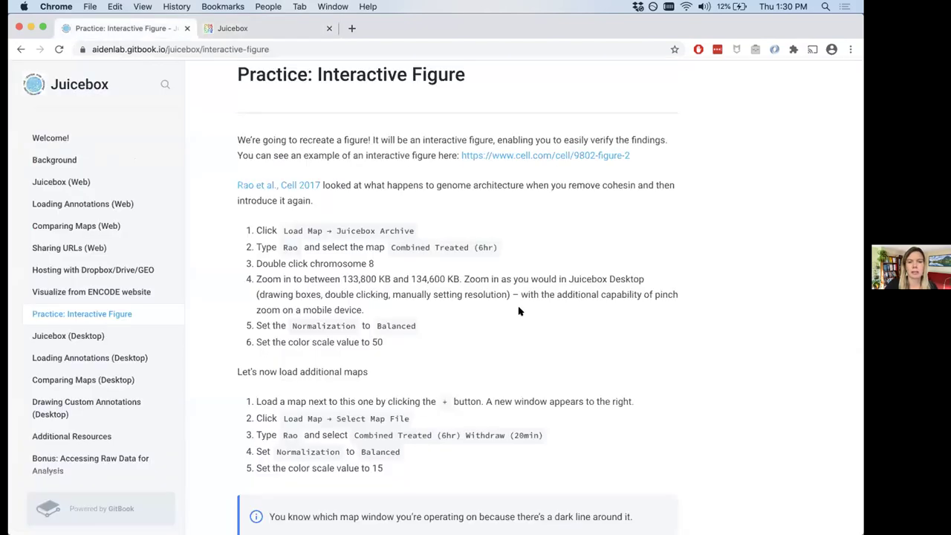
pyautogui.click(256, 28)
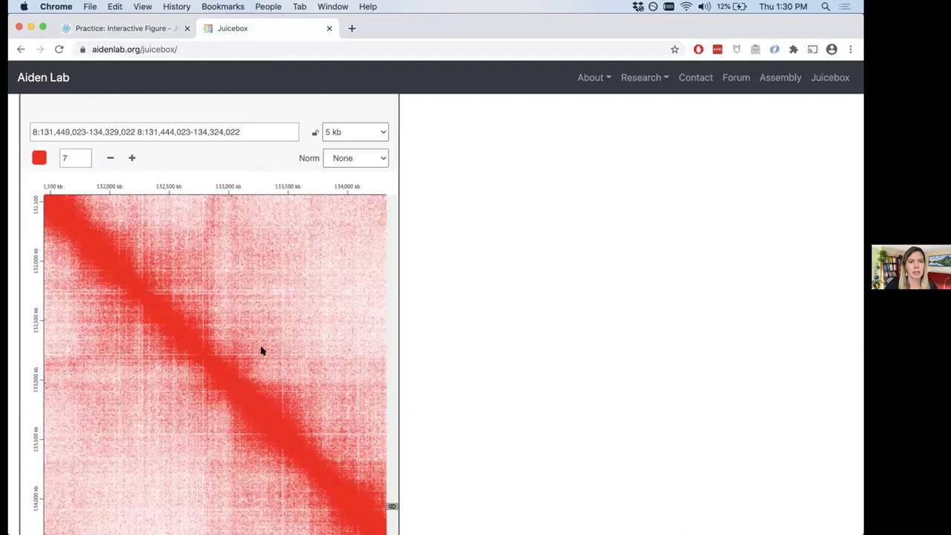
pyautogui.moveTo(294, 397); pyautogui.dragTo(147, 319)
pyautogui.scroll(2, 157, 334)
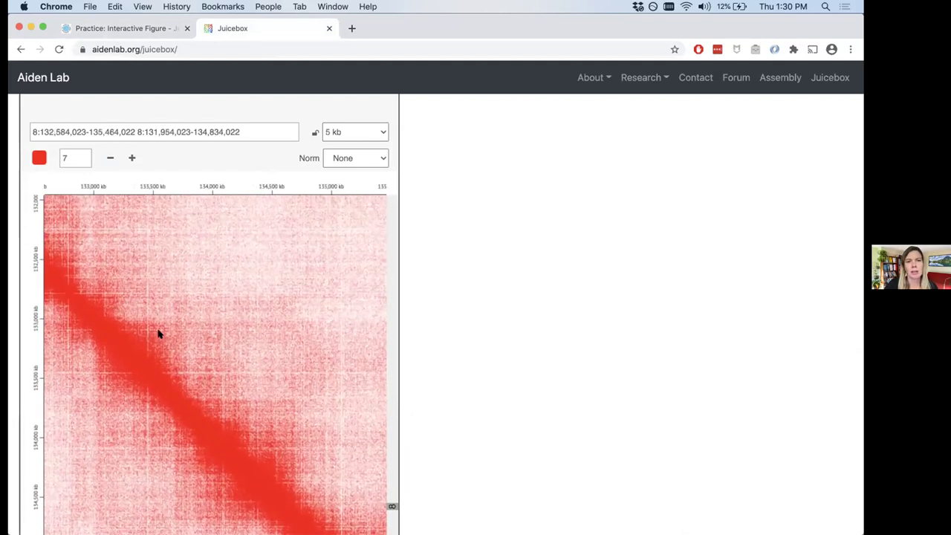
# Pan the chromosome 8 map along the diagonal so the view starts at about 132,924 kb horizontally and 132,729 kb vertically
pyautogui.moveTo(162, 328); pyautogui.dragTo(147, 262)
pyautogui.hscroll(10, 147, 263)
pyautogui.scroll(-5, 148, 262)
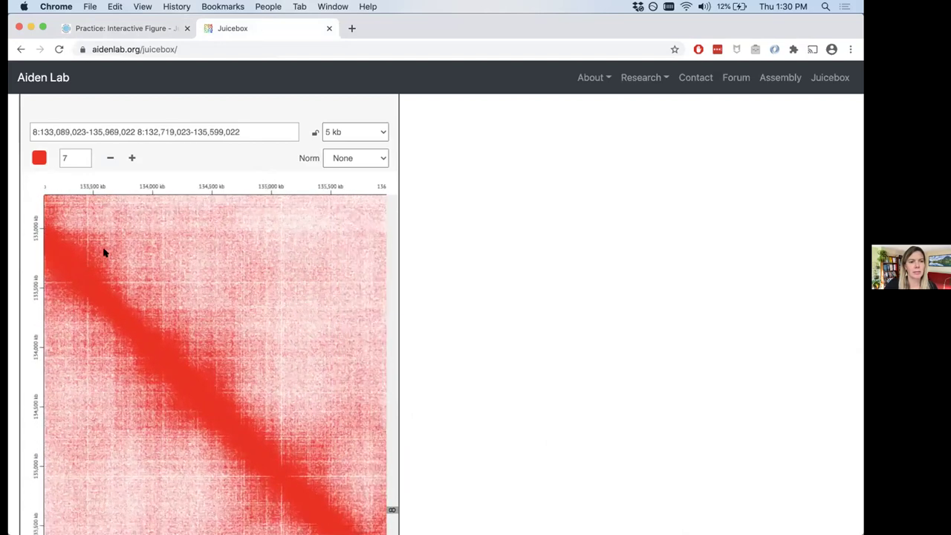
pyautogui.hscroll(-5, 118, 258)
pyautogui.scroll(1, 119, 258)
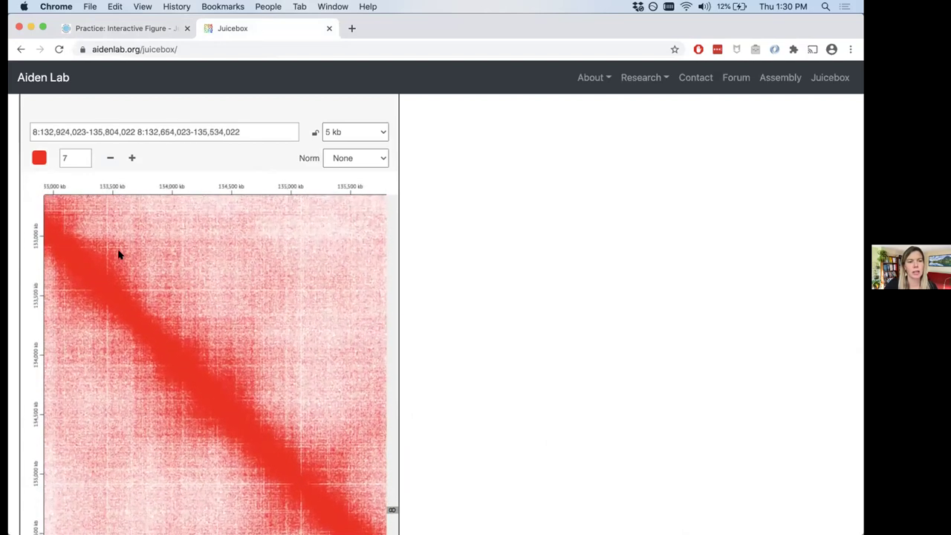
# Following the practice instructions, set the 6-hour auxin map's normalization to Balanced and its color scale value to 50
pyautogui.click(357, 156)
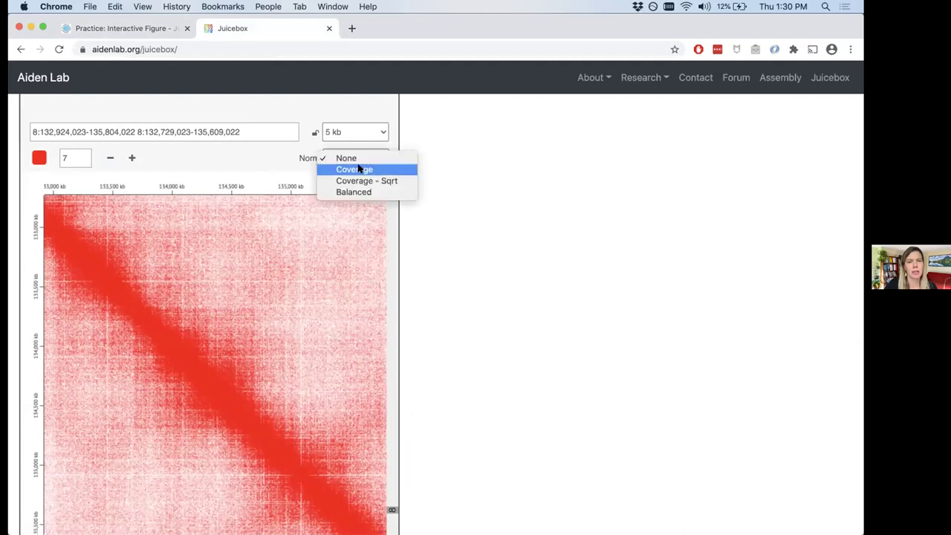
pyautogui.click(365, 192)
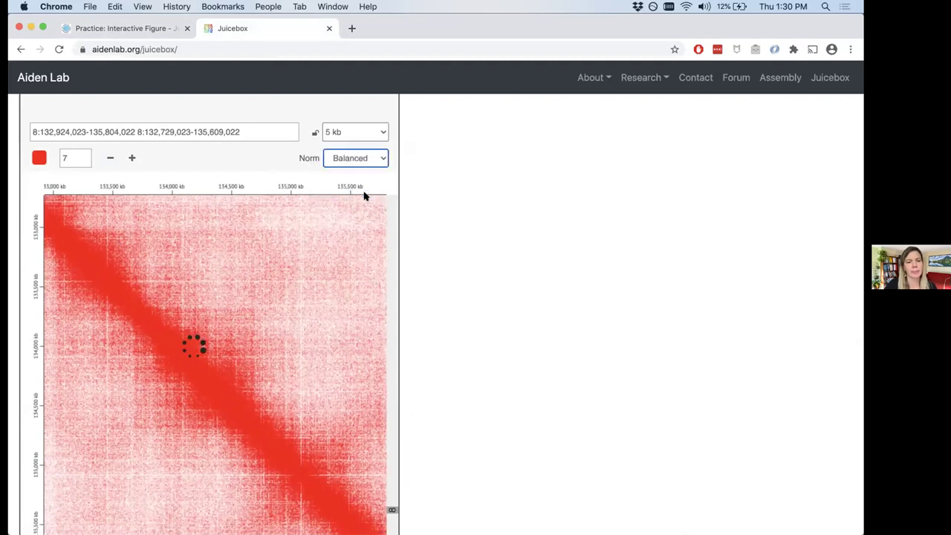
pyautogui.click(125, 30)
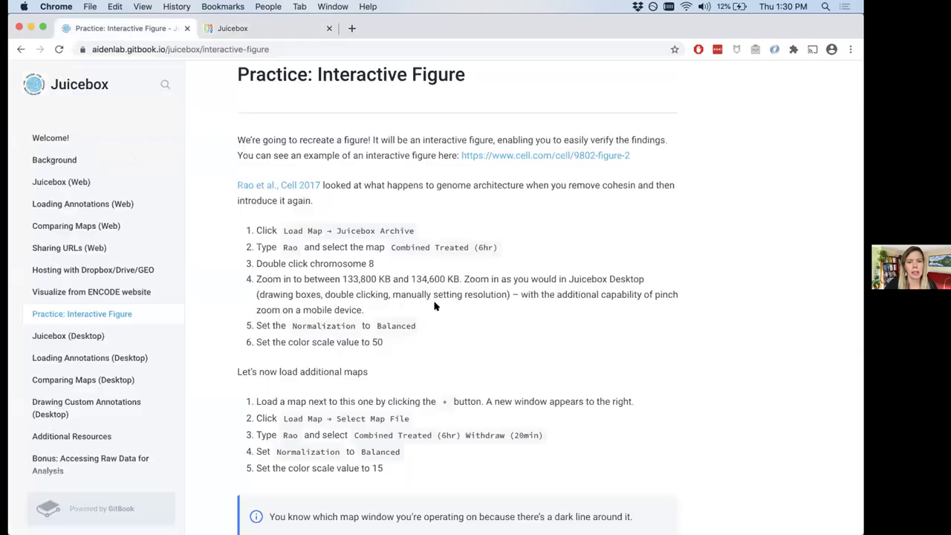
pyautogui.click(271, 31)
pyautogui.moveTo(63, 158); pyautogui.dragTo(134, 160)
pyautogui.write('50')
pyautogui.press('Return')
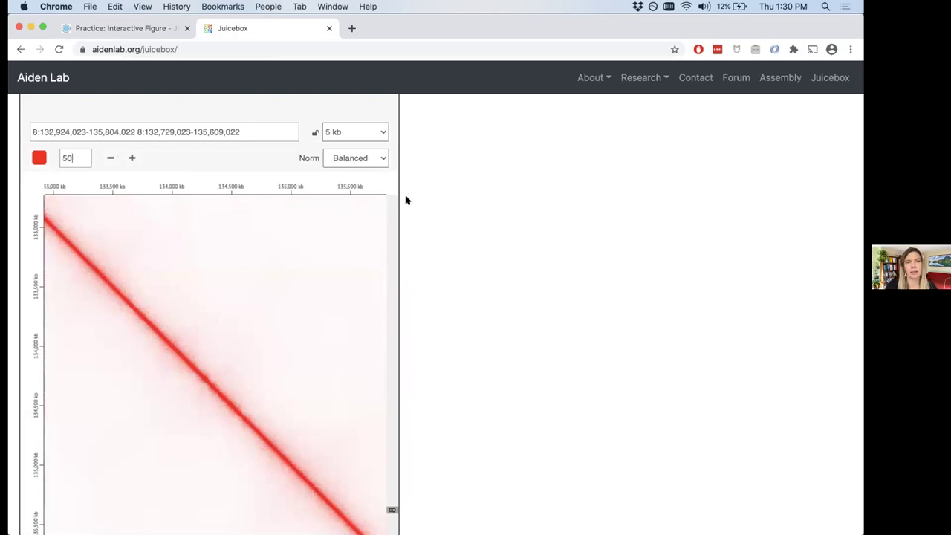
# Add a second map panel beside the first and check the practice instructions for the additional maps to load
pyautogui.scroll(3, 406, 199)
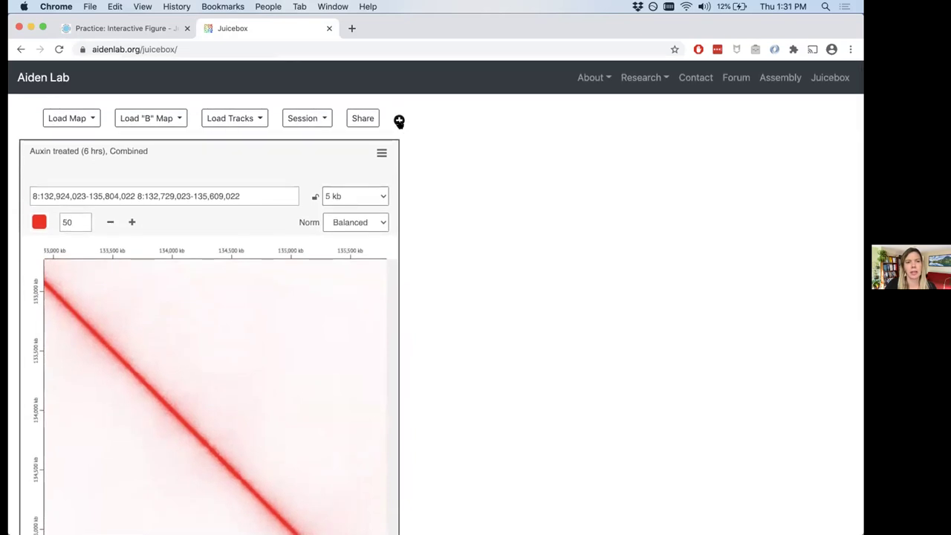
pyautogui.click(399, 121)
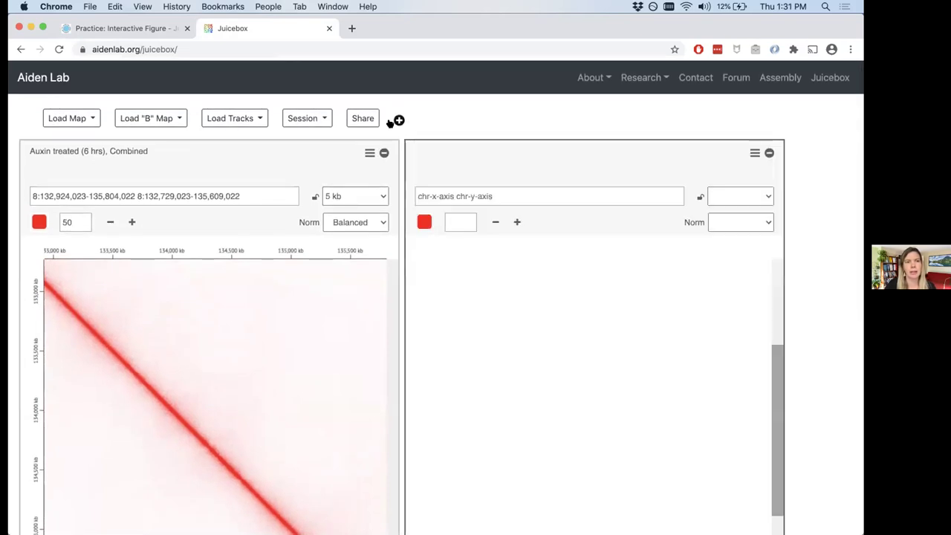
pyautogui.press('super+1')
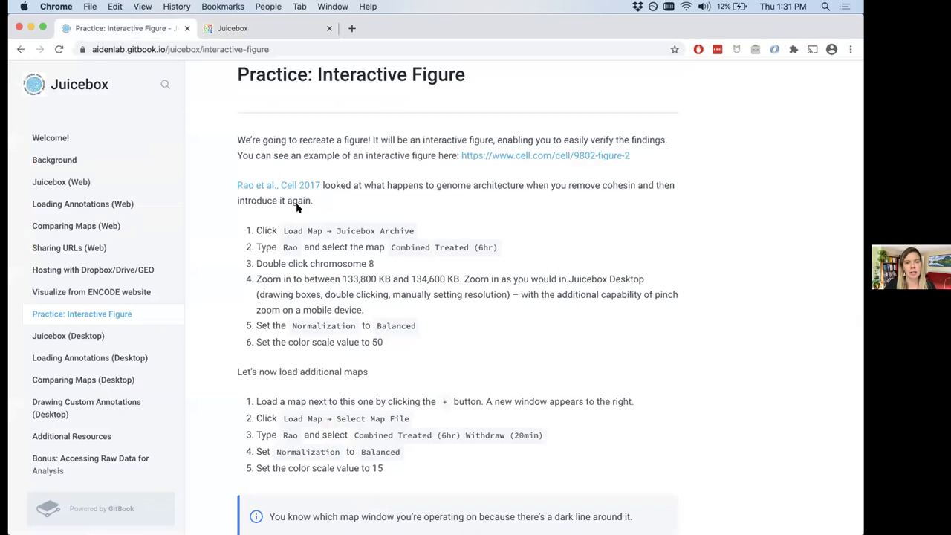
pyautogui.scroll(-5, 297, 203)
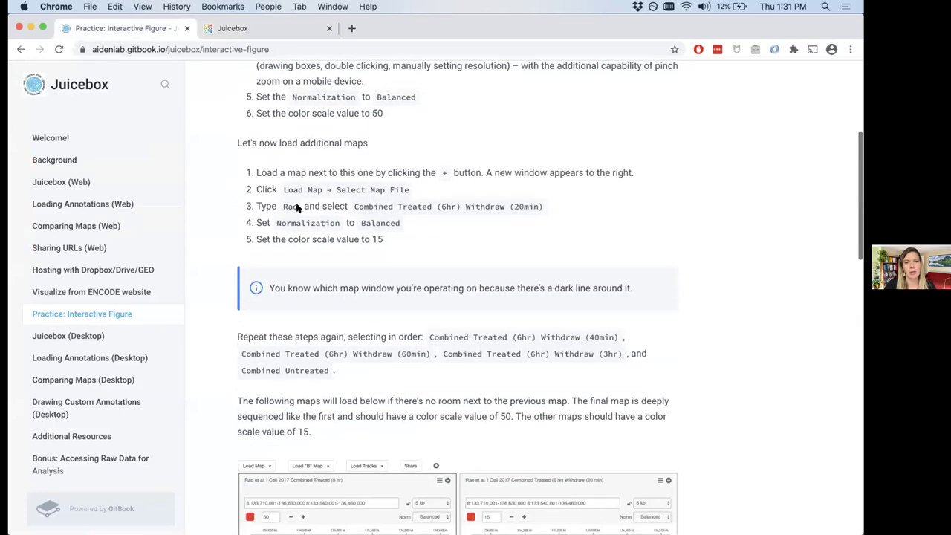
pyautogui.scroll(-2, 296, 207)
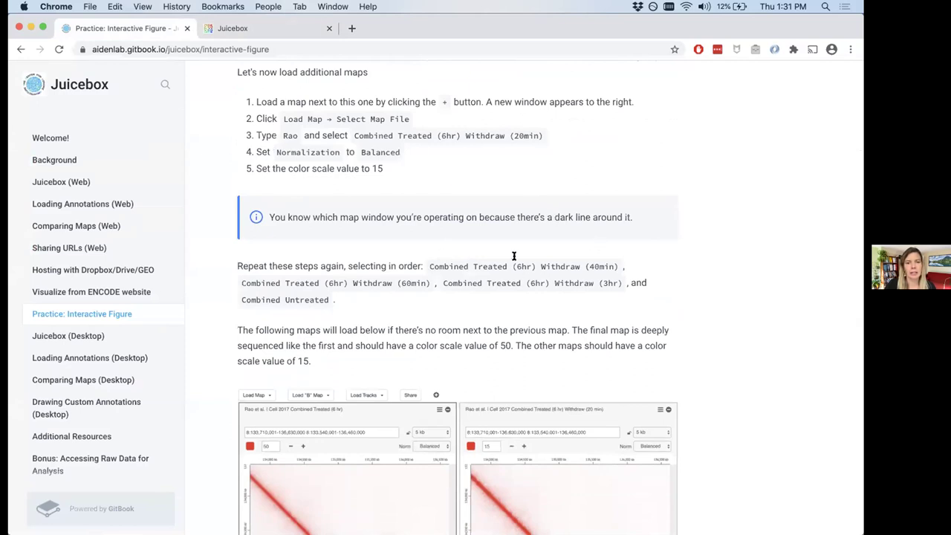
pyautogui.press('super+2')
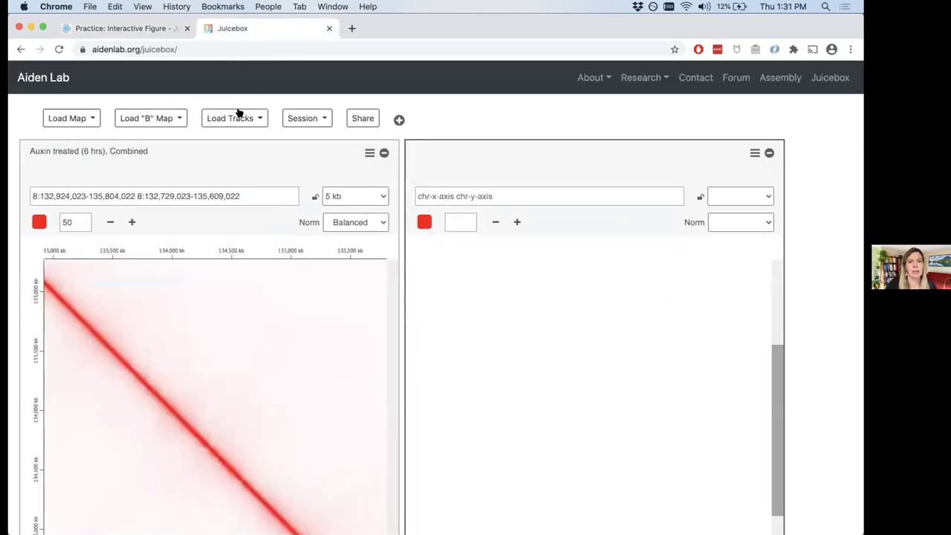
# Load "Auxin treated (6 hrs) withdrawn (20 min), Combined" from the Juicebox Archive into the empty second panel and set its normalization to Balanced
pyautogui.click(83, 118)
pyautogui.click(733, 148)
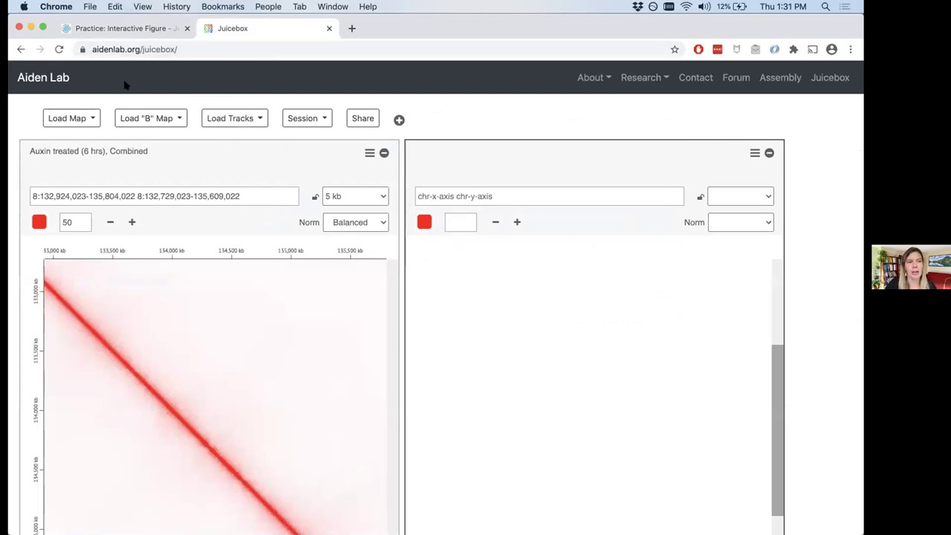
pyautogui.click(91, 117)
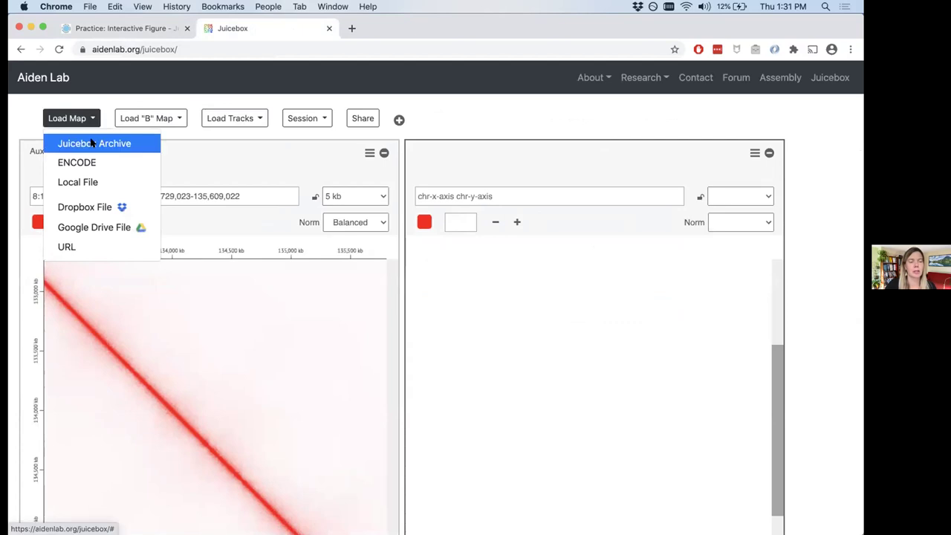
pyautogui.click(94, 144)
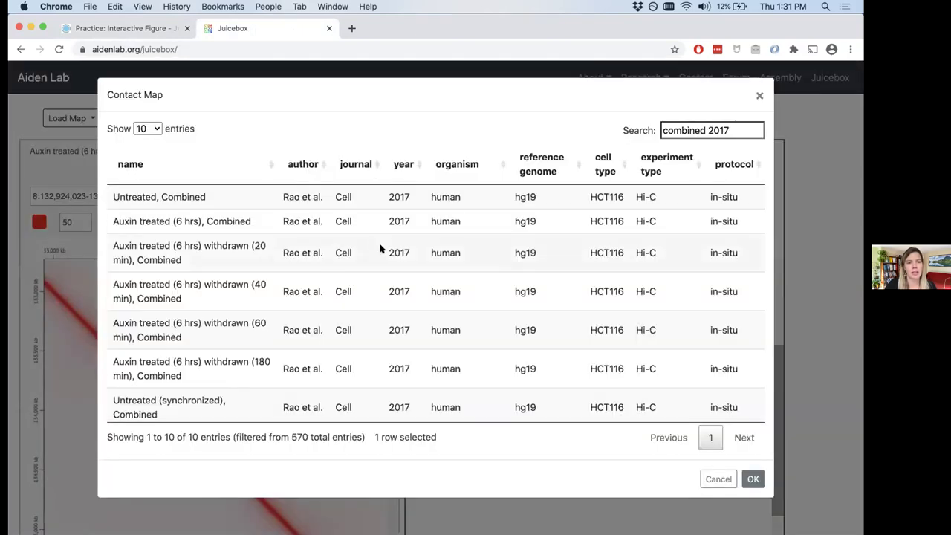
pyautogui.scroll(-1, 370, 248)
pyautogui.click(372, 248)
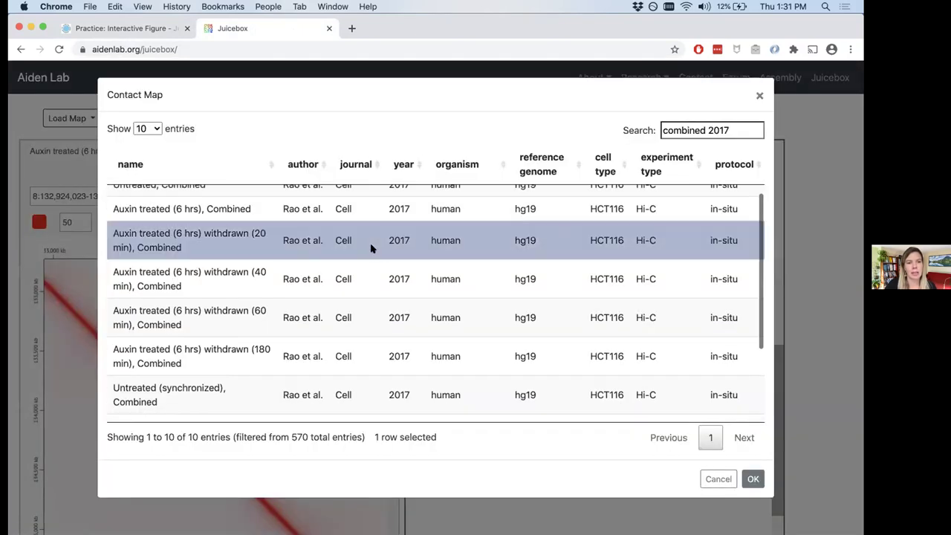
pyautogui.click(753, 480)
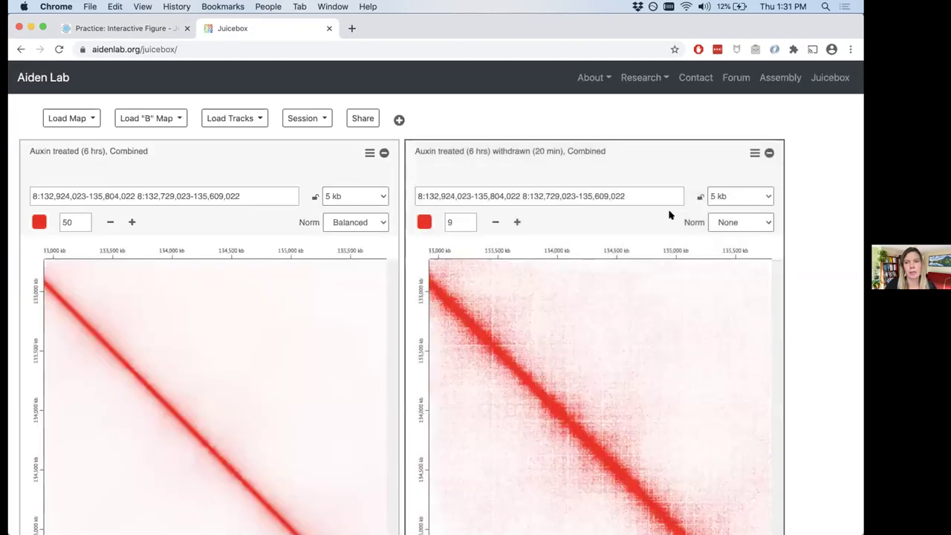
pyautogui.click(736, 222)
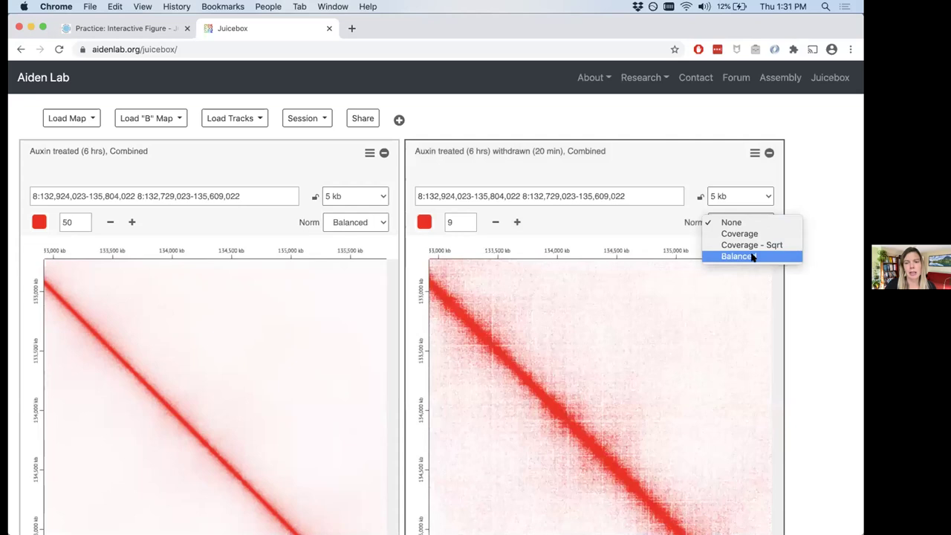
pyautogui.click(753, 257)
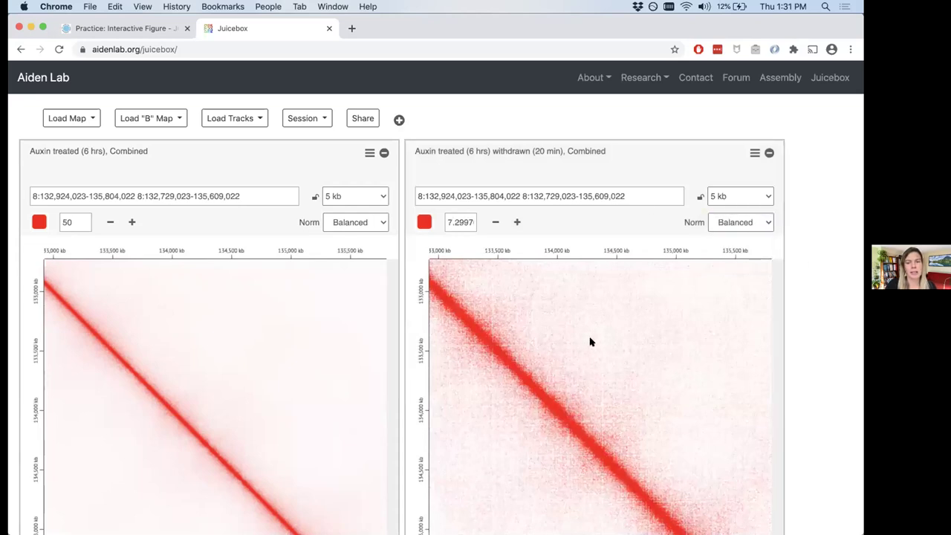
# Load the archive map "Auxin treated (6 hrs) withdrawn (40 min), Combined" into the third panel and set its normalization to Balanced
pyautogui.scroll(-5, 591, 342)
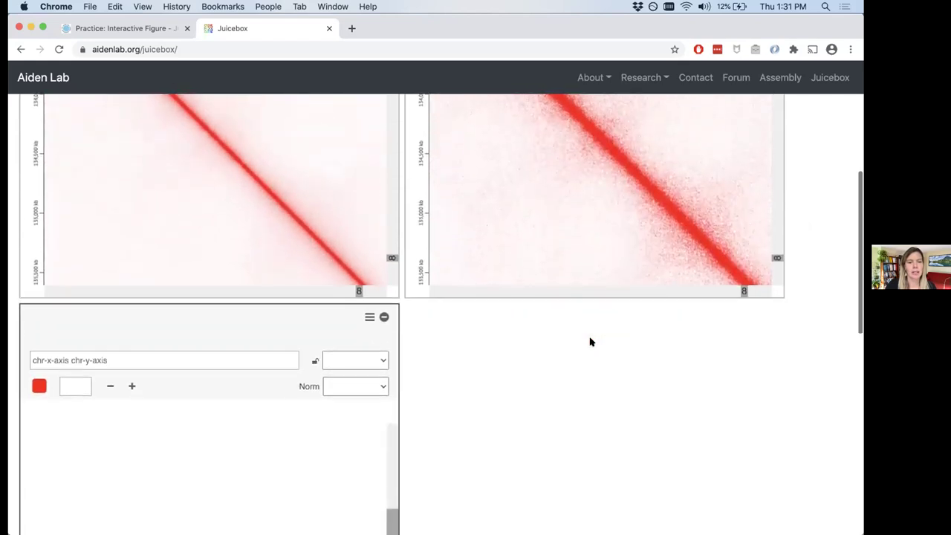
pyautogui.scroll(3, 508, 329)
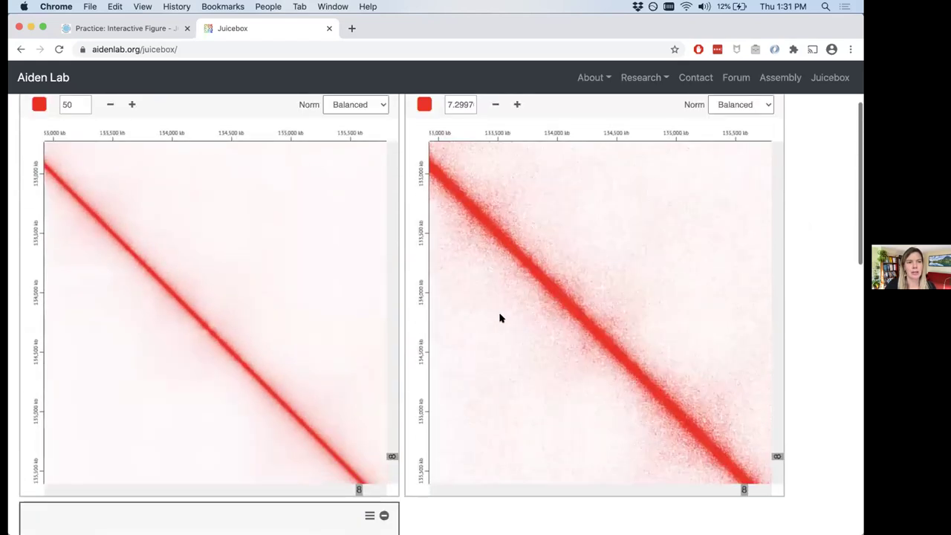
pyautogui.scroll(3, 371, 197)
pyautogui.click(65, 119)
pyautogui.click(74, 142)
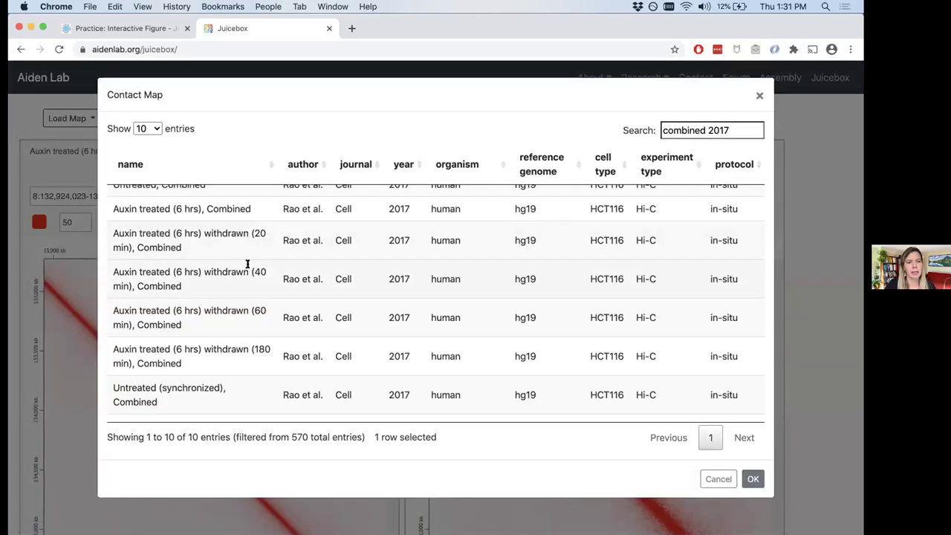
pyautogui.click(335, 276)
pyautogui.click(754, 479)
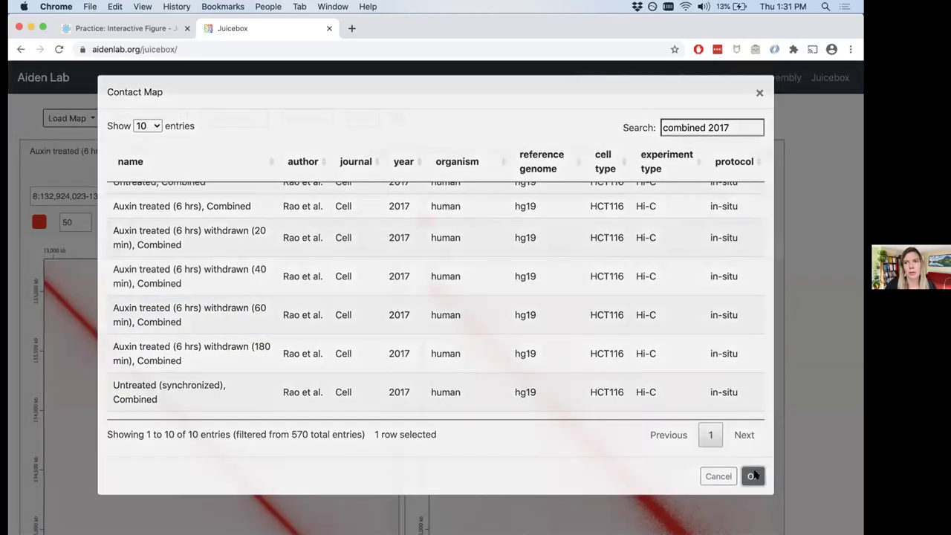
pyautogui.scroll(-5, 811, 461)
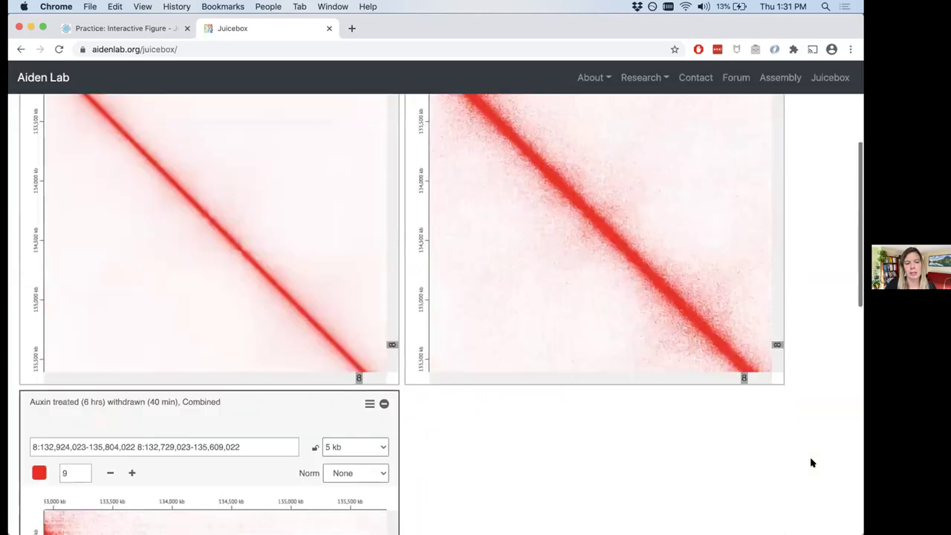
pyautogui.click(375, 327)
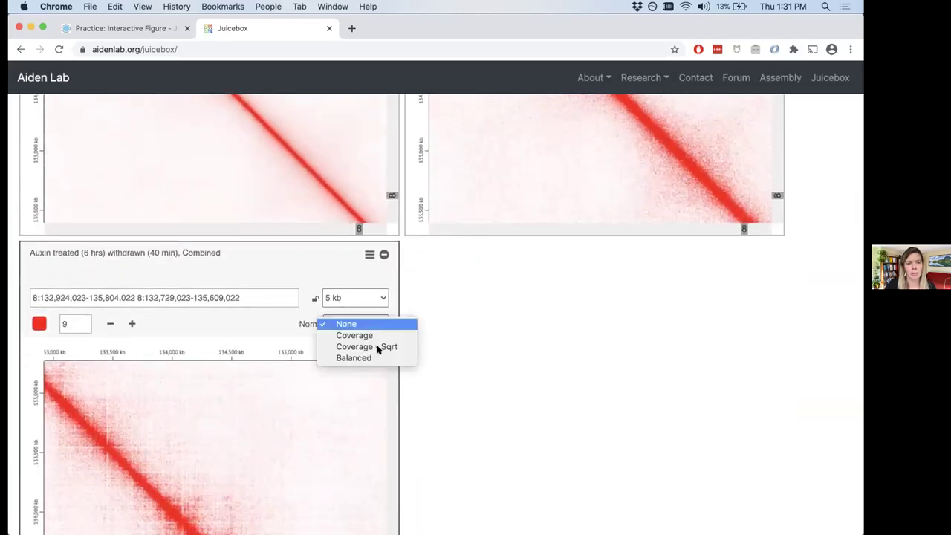
pyautogui.click(376, 357)
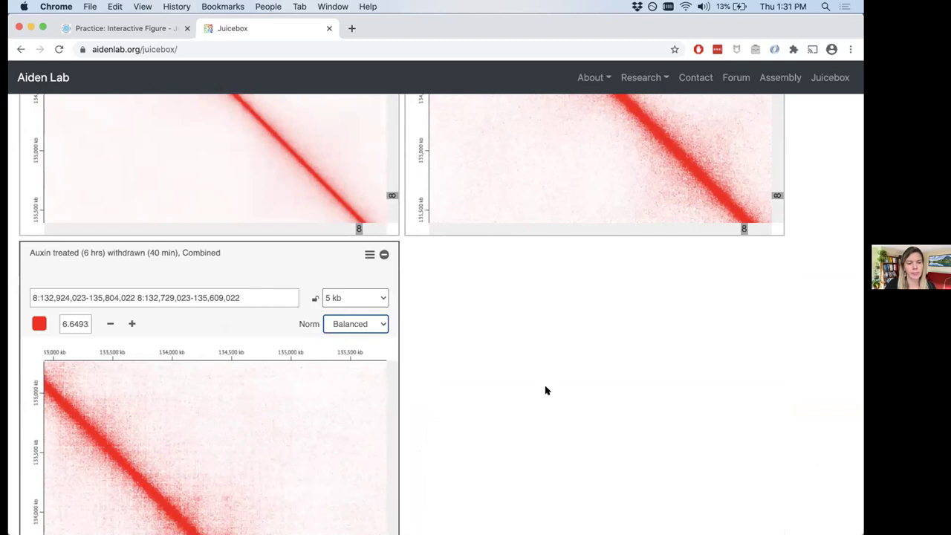
# Add a fourth panel with the archive map "Auxin treated (6 hrs) withdrawn (60 min), Combined" and set its normalization to Balanced
pyautogui.scroll(5, 545, 389)
pyautogui.scroll(1, 407, 125)
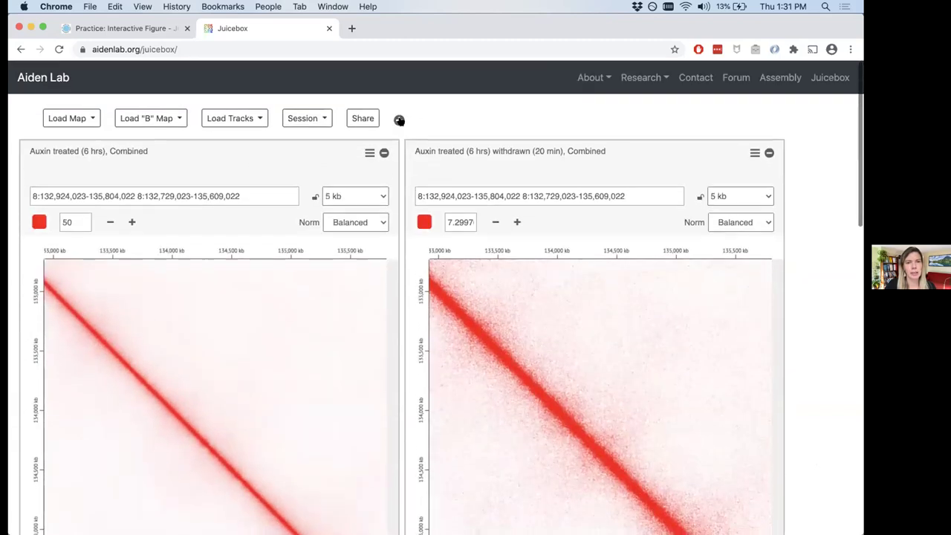
pyautogui.click(97, 118)
pyautogui.click(95, 142)
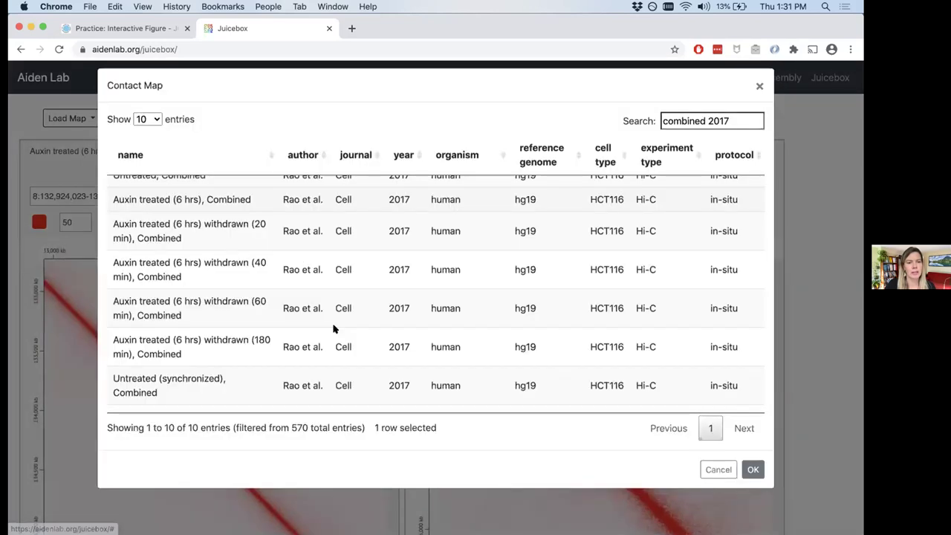
pyautogui.click(338, 327)
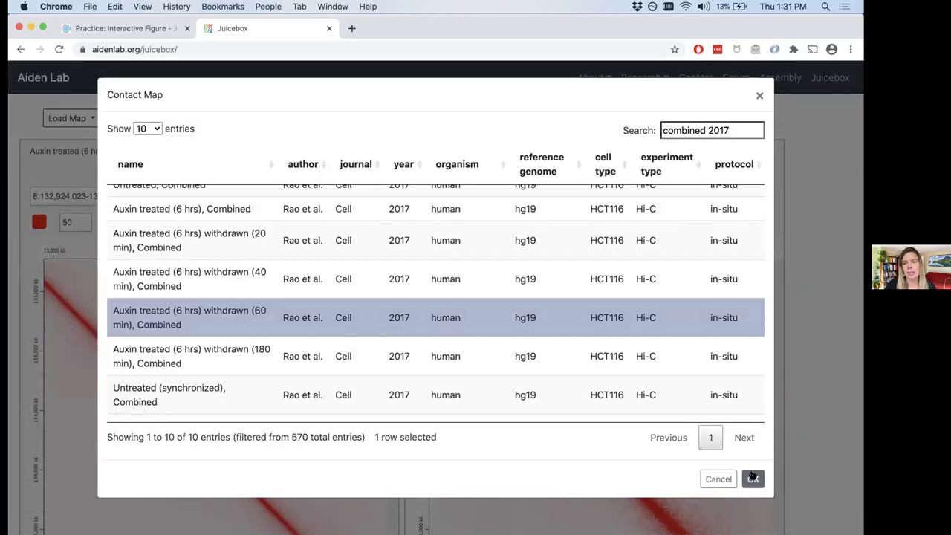
pyautogui.click(753, 479)
pyautogui.scroll(-5, 834, 403)
pyautogui.scroll(-5, 765, 240)
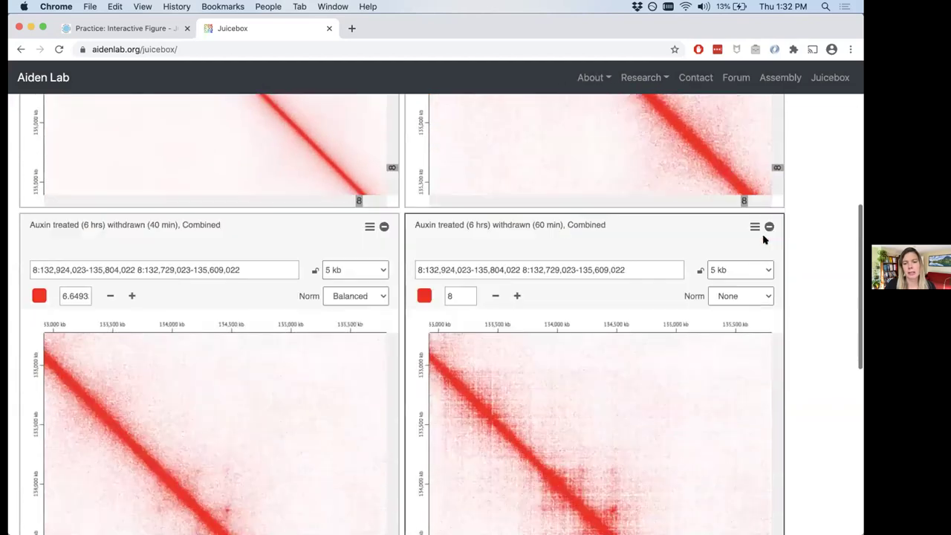
pyautogui.click(766, 239)
pyautogui.click(771, 274)
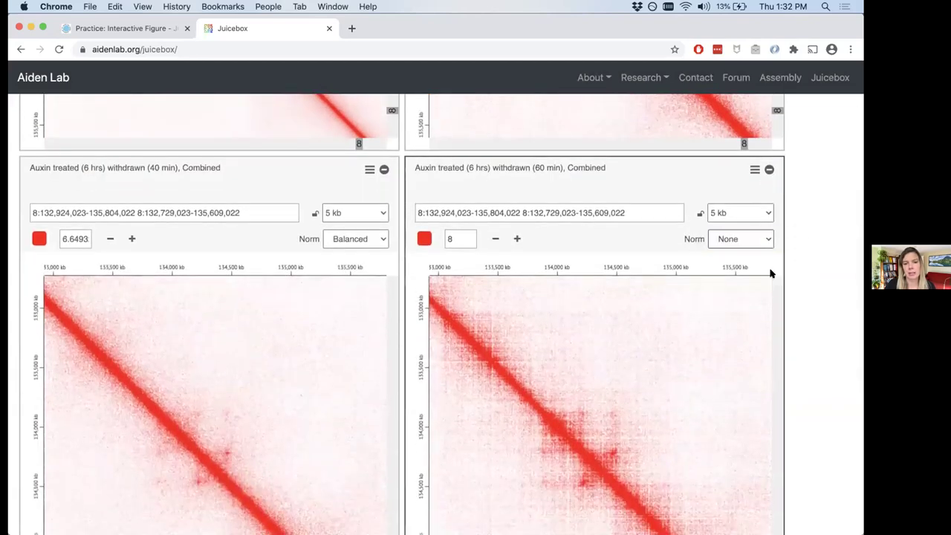
# Add a fifth panel and load the archive map "Auxin treated (6 hrs) withdrawn (180 min), Combined" into it
pyautogui.scroll(7, 770, 273)
pyautogui.scroll(3, 771, 273)
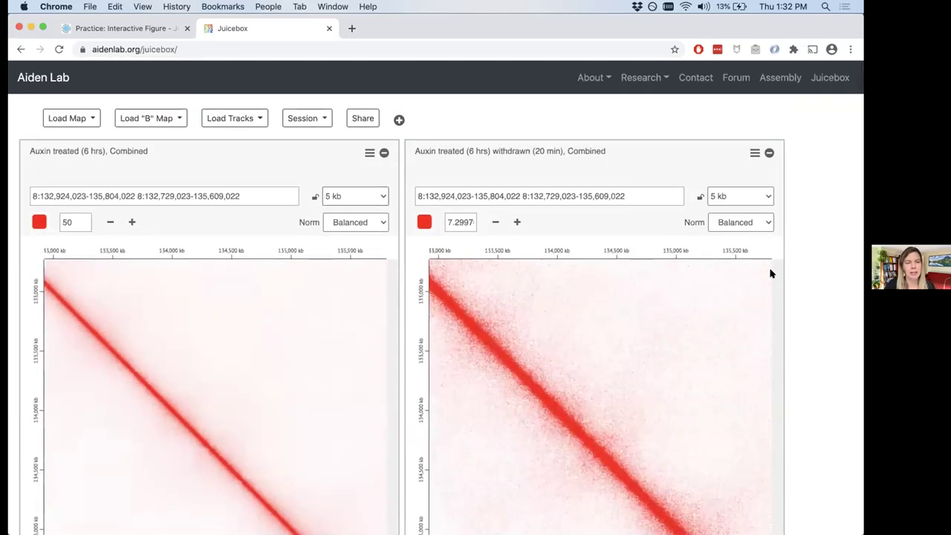
pyautogui.scroll(-15, 450, 186)
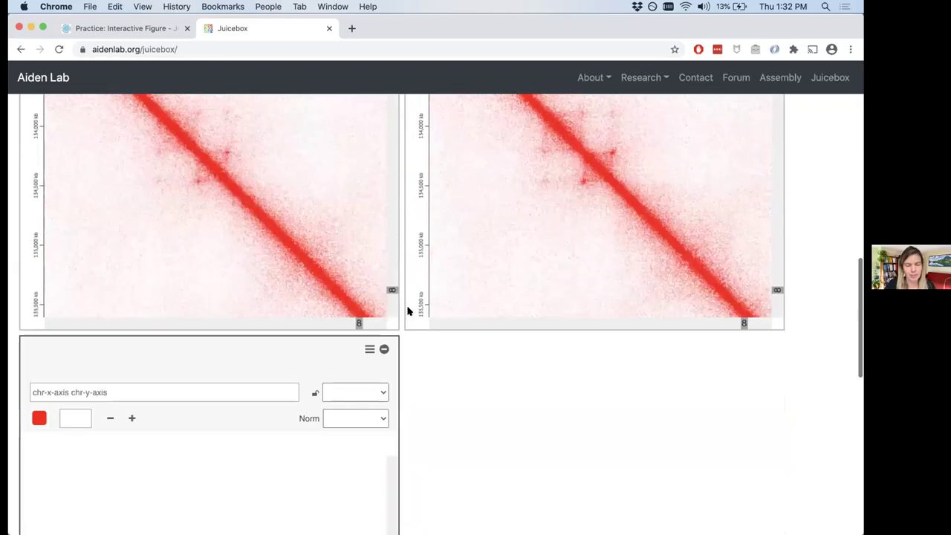
pyautogui.scroll(15, 408, 312)
pyautogui.click(67, 119)
pyautogui.click(76, 143)
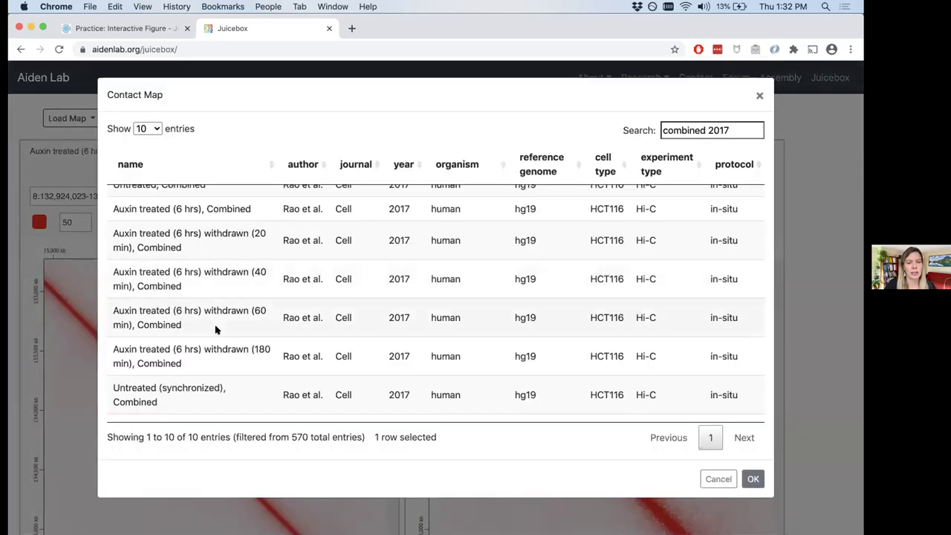
pyautogui.click(319, 356)
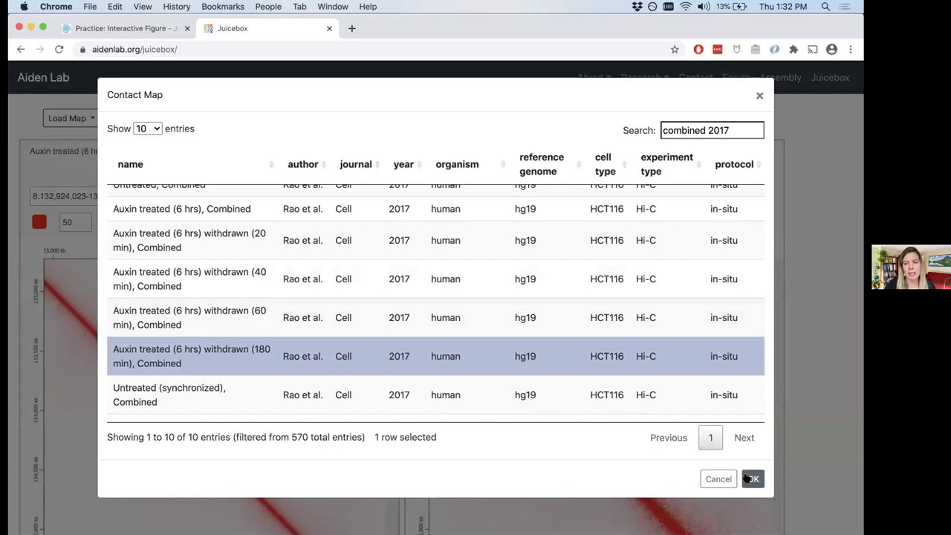
pyautogui.click(751, 478)
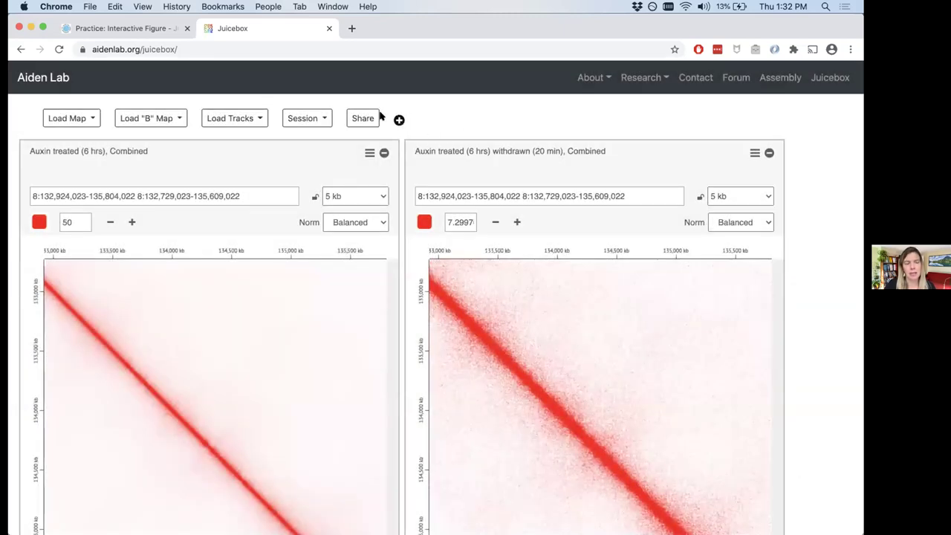
# Add a sixth panel with the archive map "Untreated (synchronized), Combined"
pyautogui.click(90, 117)
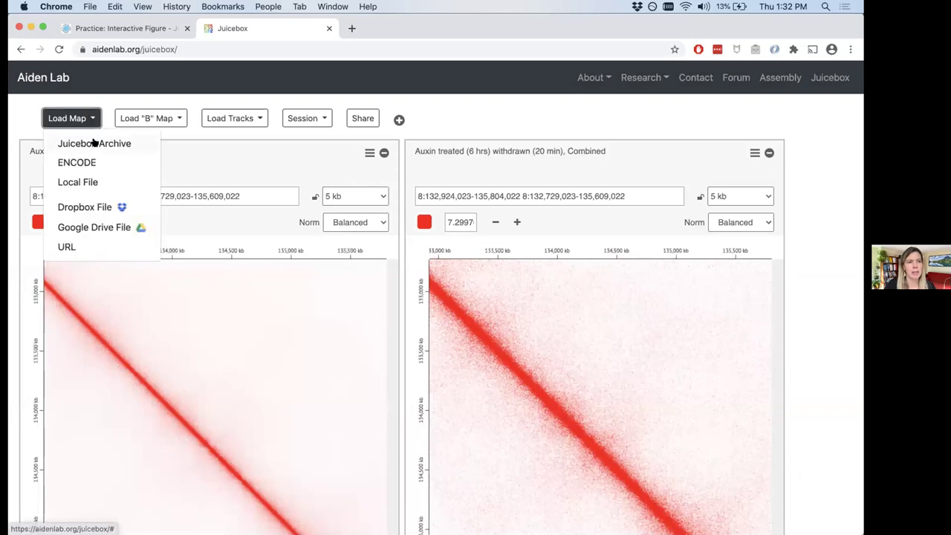
pyautogui.click(95, 142)
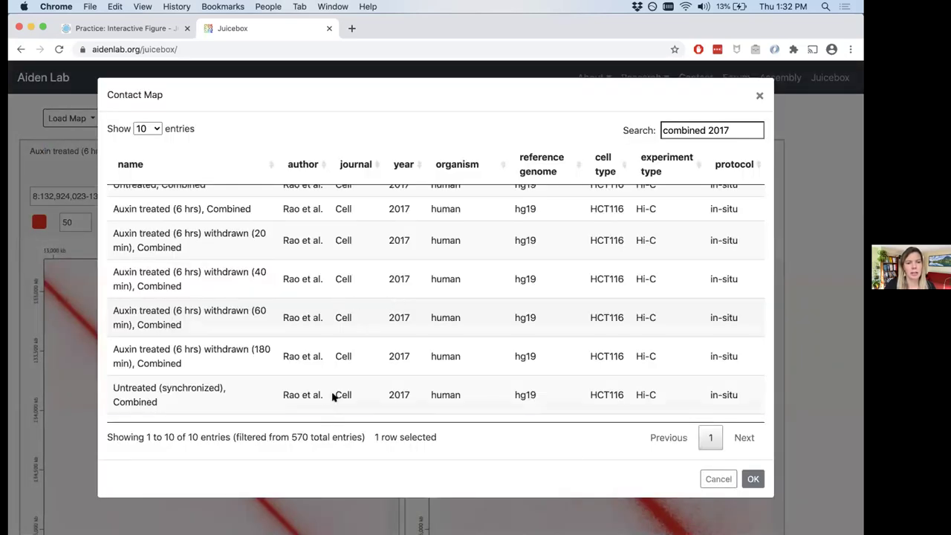
pyautogui.click(334, 396)
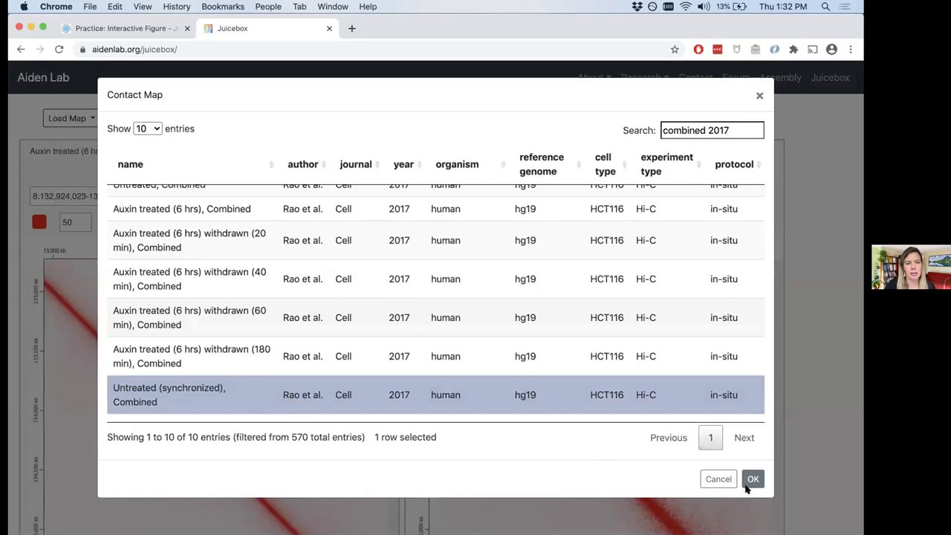
pyautogui.click(753, 479)
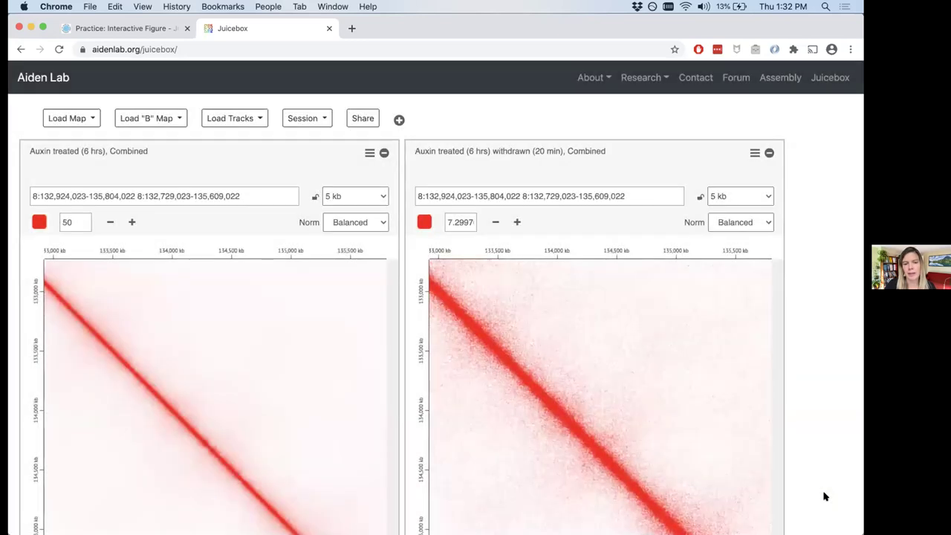
# Set the normalization of the 180 min withdrawal map and the Untreated (synchronized) map to Balanced
pyautogui.scroll(-5, 824, 493)
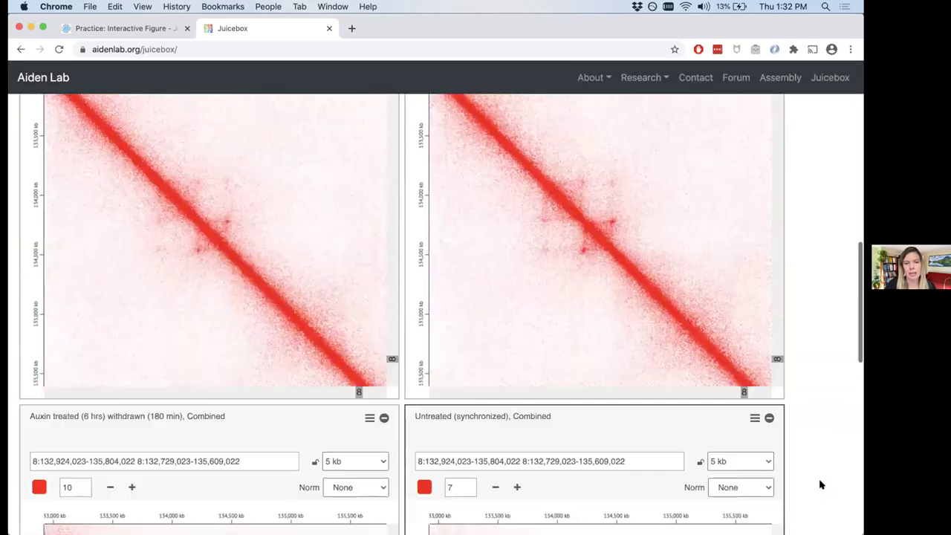
pyautogui.scroll(-5, 481, 315)
pyautogui.click(375, 260)
pyautogui.click(385, 295)
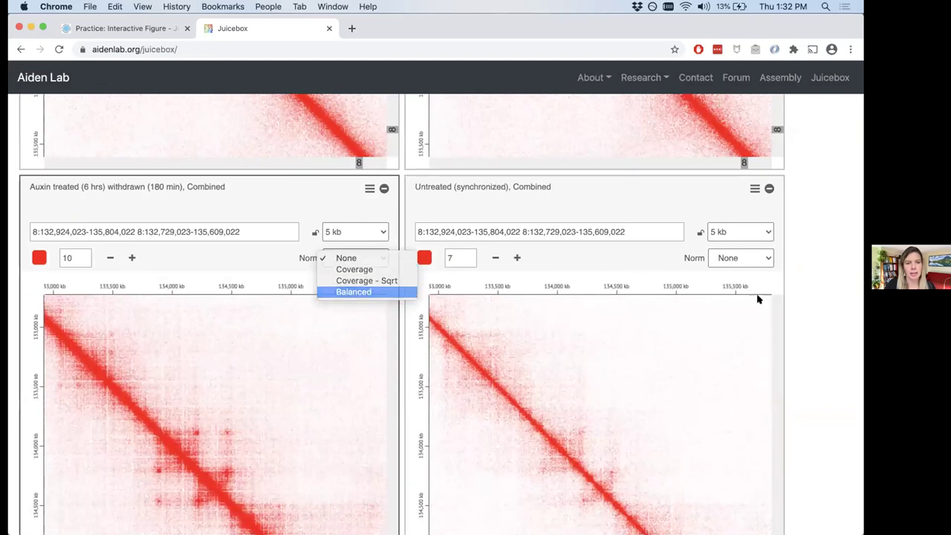
pyautogui.click(758, 259)
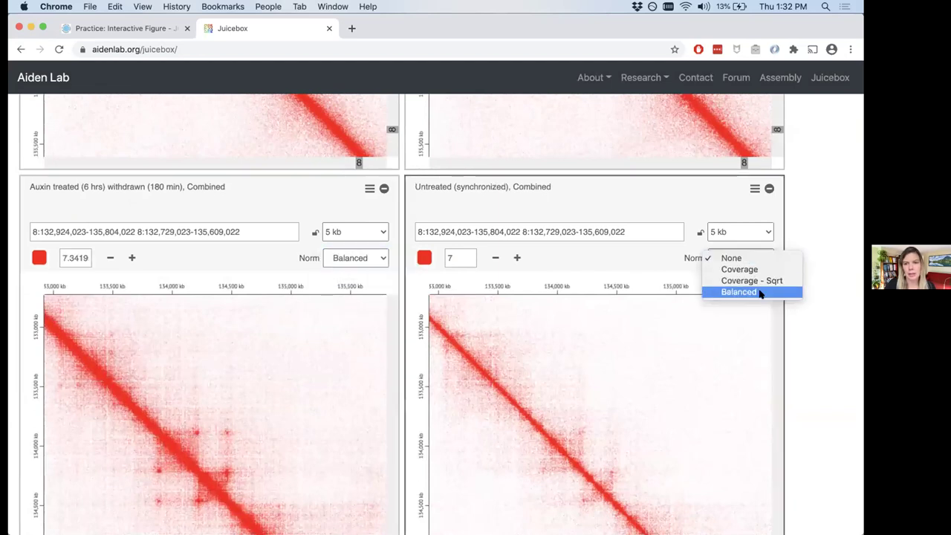
pyautogui.click(758, 291)
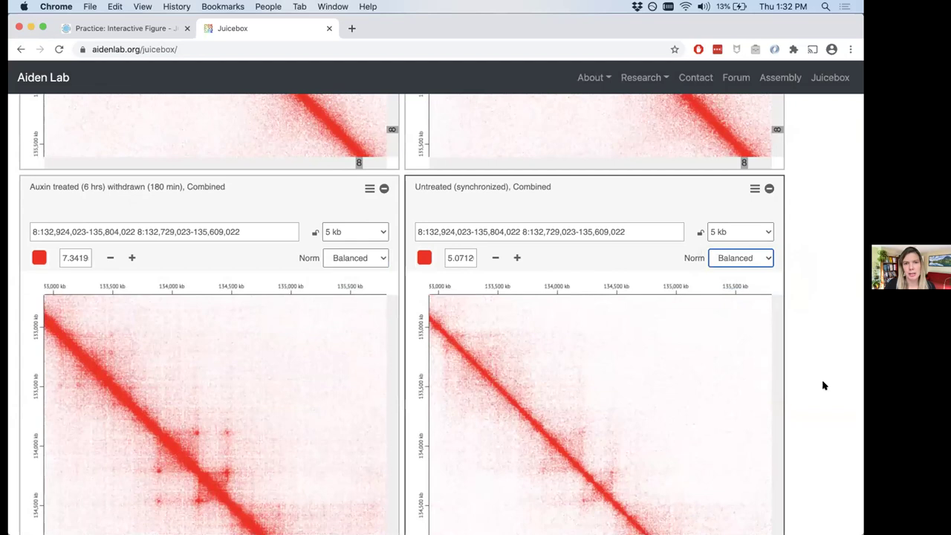
# Look over the loaded maps and check the practice instructions for the color scale values of the additional maps
pyautogui.scroll(-3, 824, 385)
pyautogui.scroll(3, 824, 385)
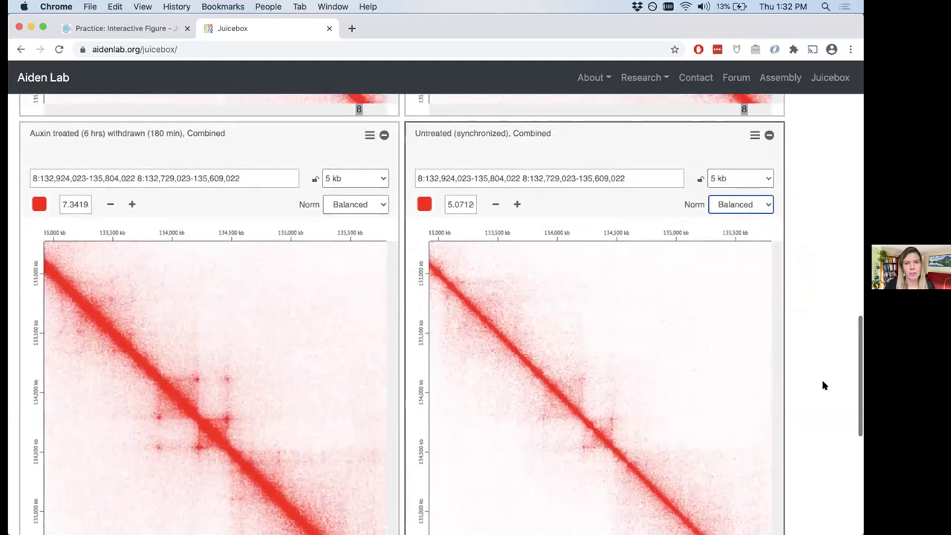
pyautogui.scroll(-1, 824, 385)
pyautogui.scroll(10, 824, 385)
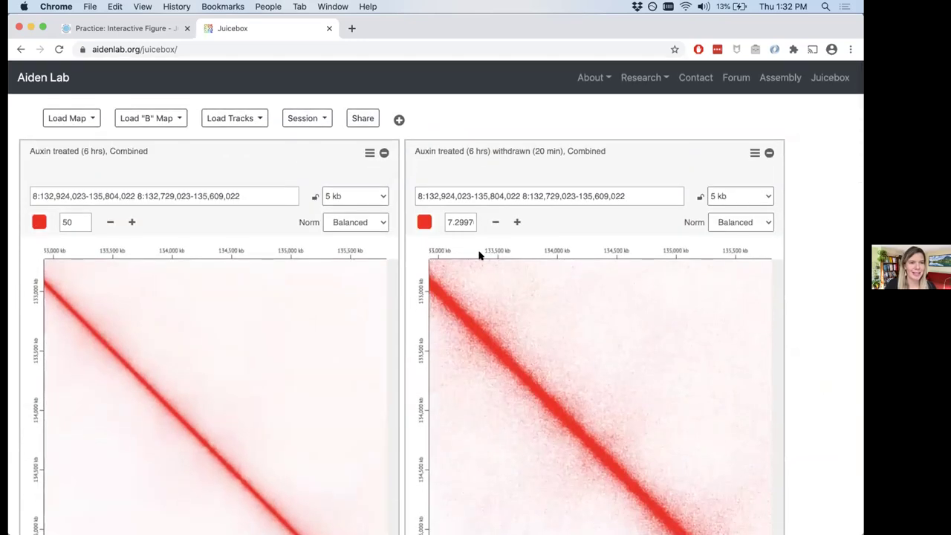
pyautogui.hotkey('ctrl', 'shift', 'Tab')
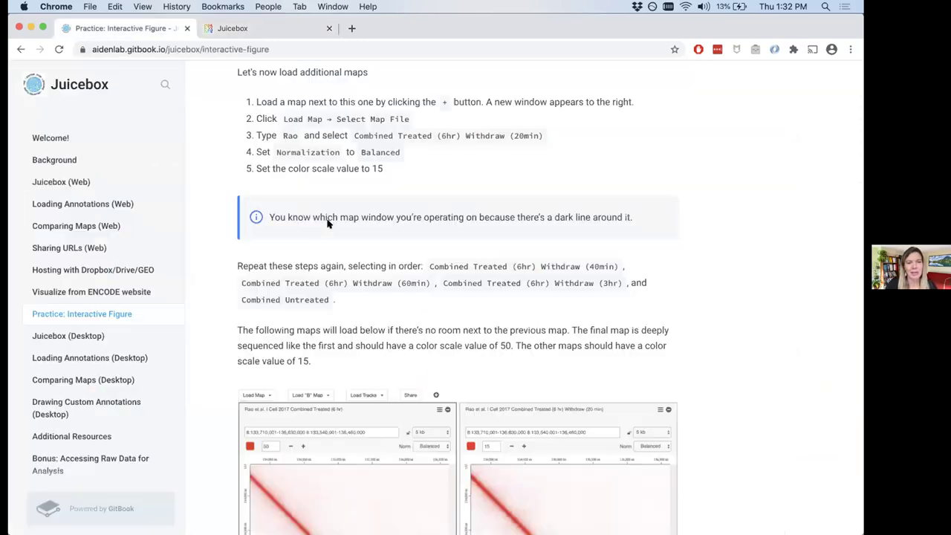
pyautogui.scroll(-2, 327, 223)
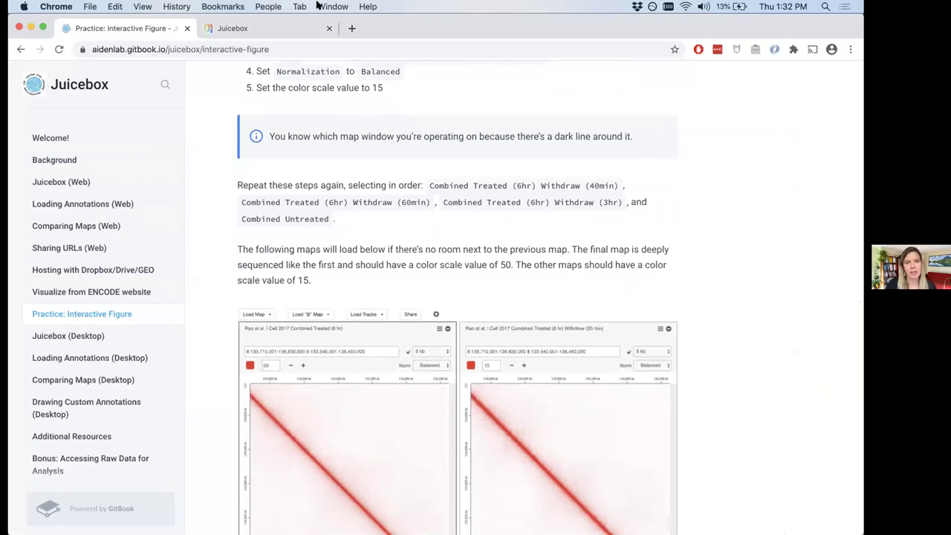
# Back in Juicebox, set the color scale to 15 for the 20 min, 40 min and 60 min withdrawal maps
pyautogui.click(276, 28)
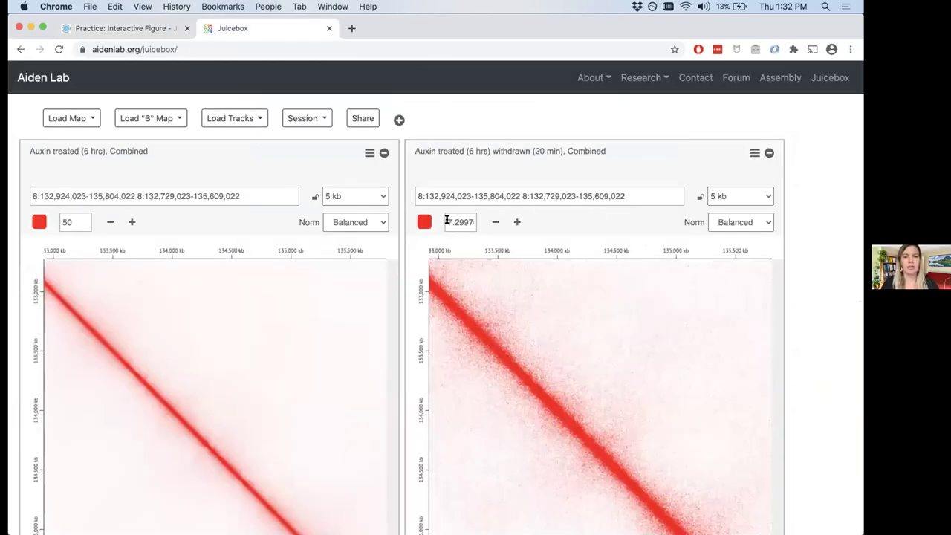
pyautogui.moveTo(447, 220); pyautogui.dragTo(493, 220)
pyautogui.write('15')
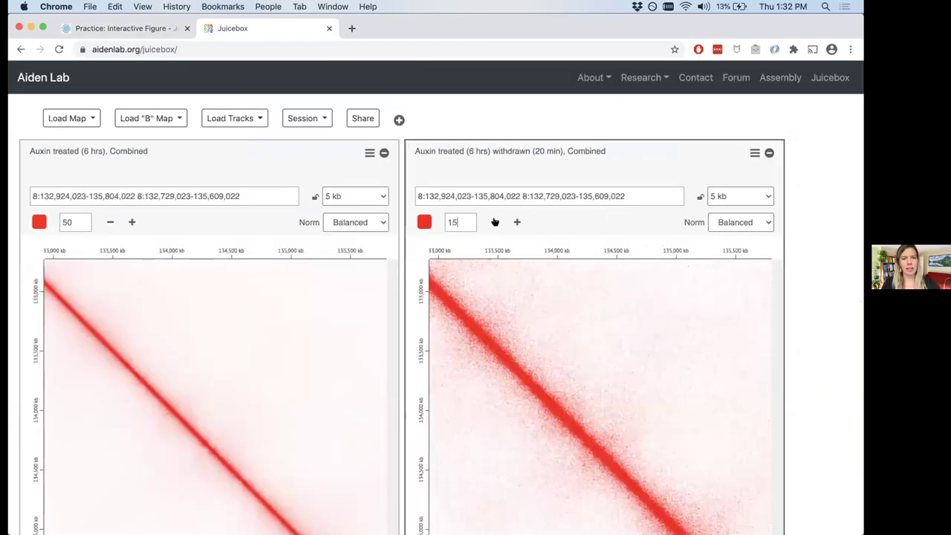
pyautogui.scroll(-5, 790, 340)
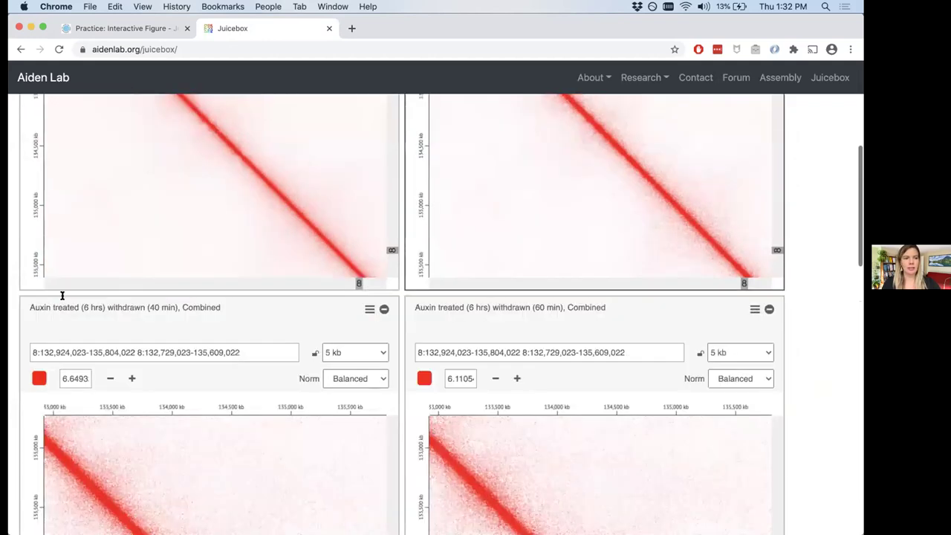
pyautogui.scroll(-1, 62, 297)
pyautogui.moveTo(62, 304); pyautogui.dragTo(109, 304)
pyautogui.write('15')
pyautogui.moveTo(446, 304); pyautogui.dragTo(516, 319)
pyautogui.write('15')
# Set the color scale to 15 for the 180 min withdrawal map and to 50 for the Untreated (synchronized) map
pyautogui.scroll(-10, 89, 350)
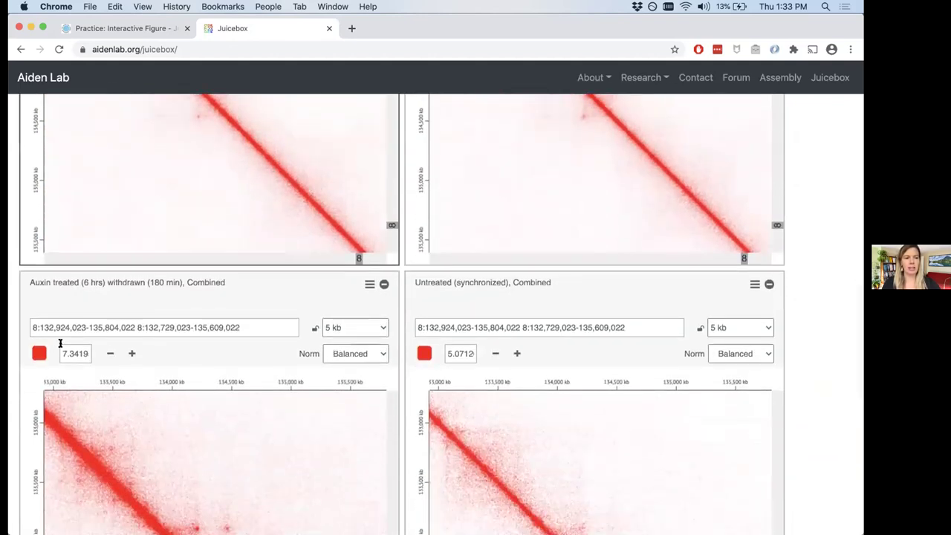
pyautogui.write('15')
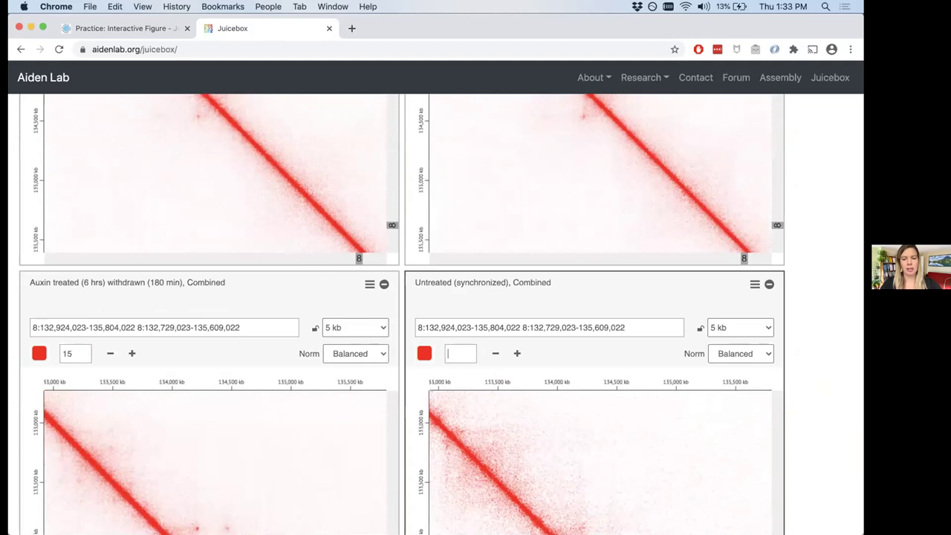
pyautogui.write('50')
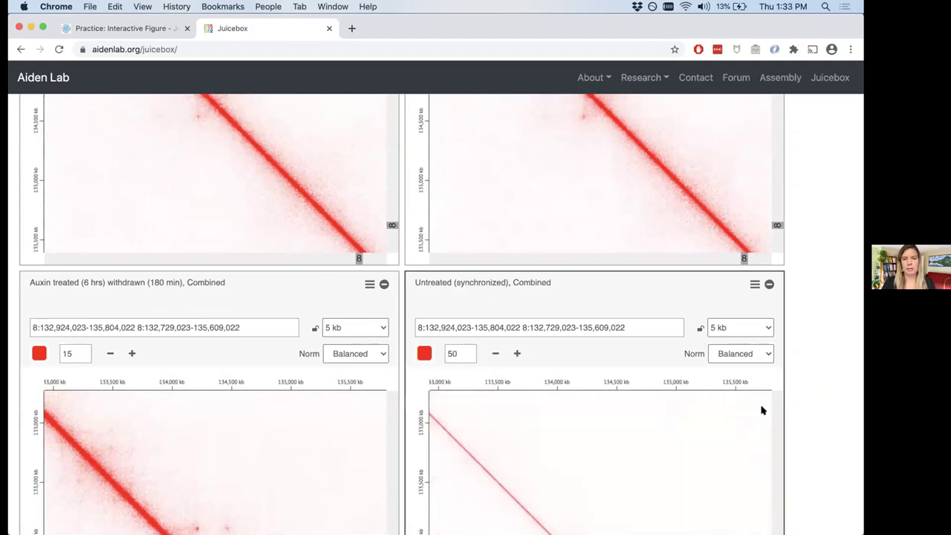
# Remove the Untreated (synchronized) panel and load the archive map "Untreated, Combined" in a new panel in its place
pyautogui.scroll(-5, 762, 410)
pyautogui.scroll(3, 761, 410)
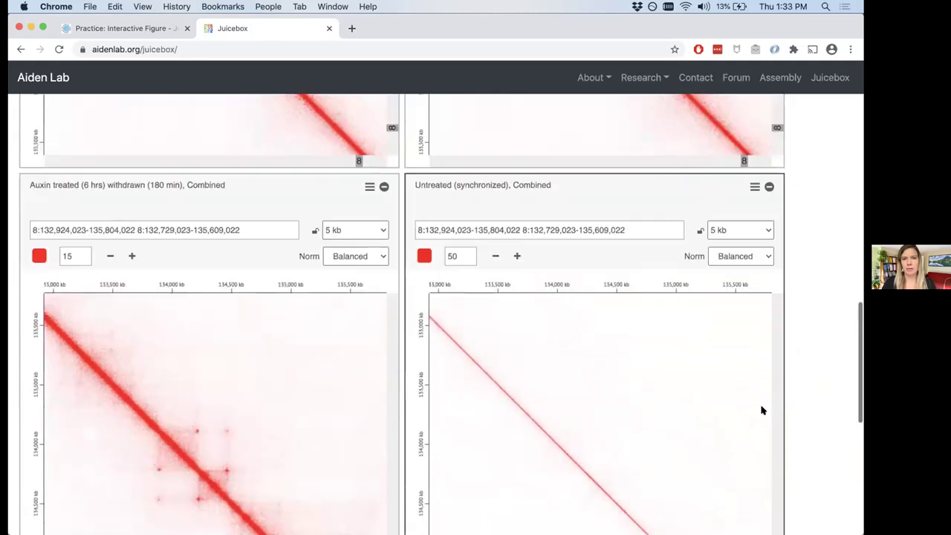
pyautogui.scroll(4, 761, 410)
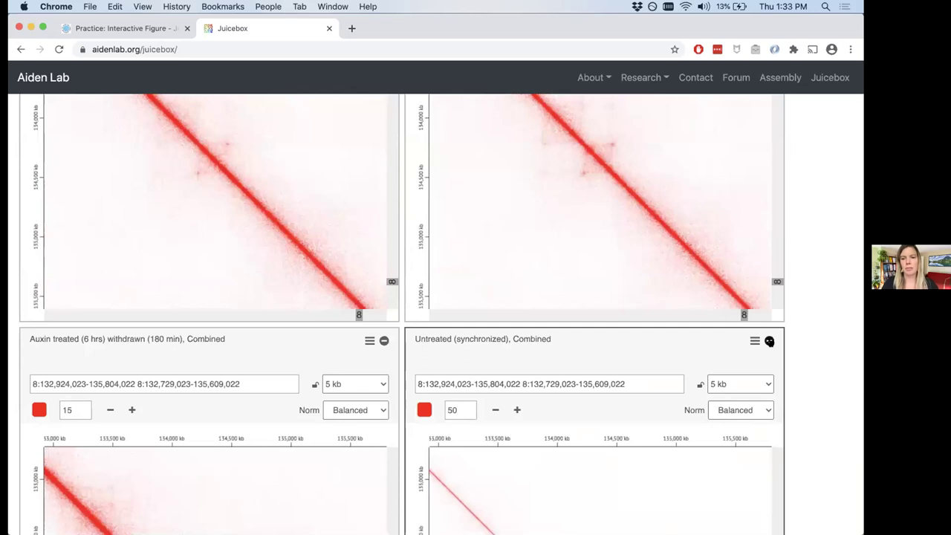
pyautogui.click(769, 341)
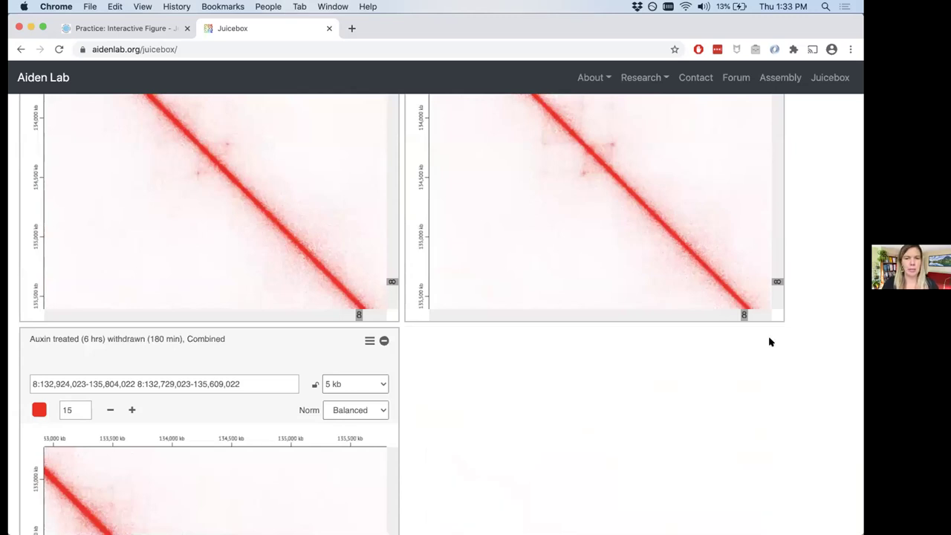
pyautogui.scroll(8, 484, 223)
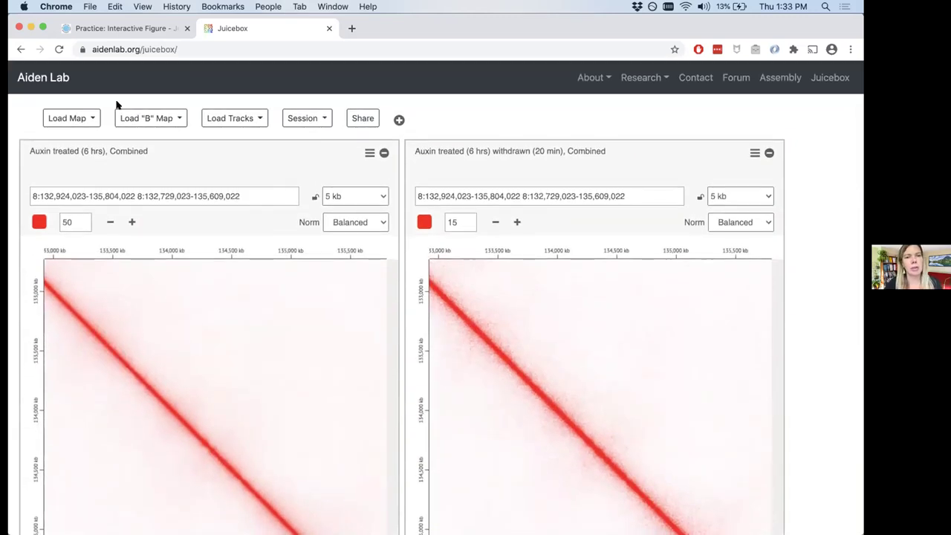
pyautogui.click(85, 118)
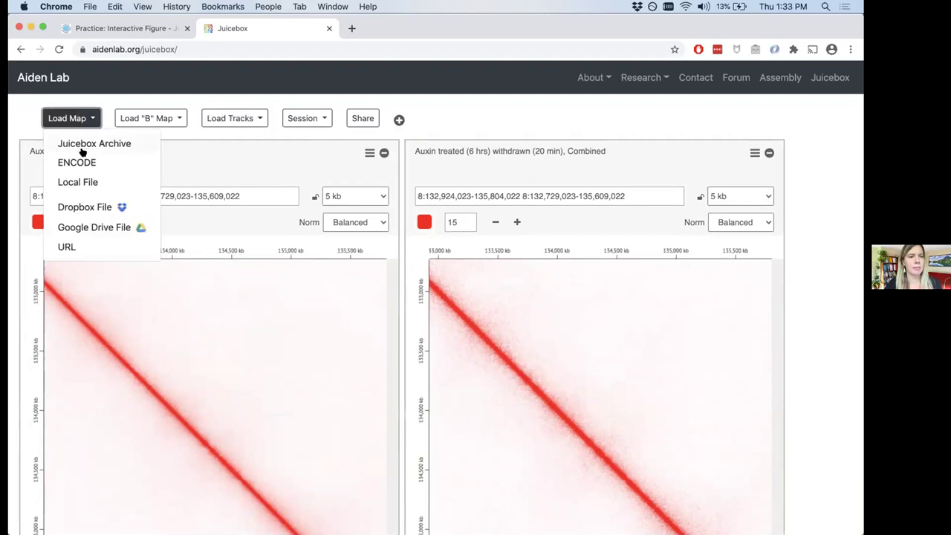
pyautogui.click(84, 149)
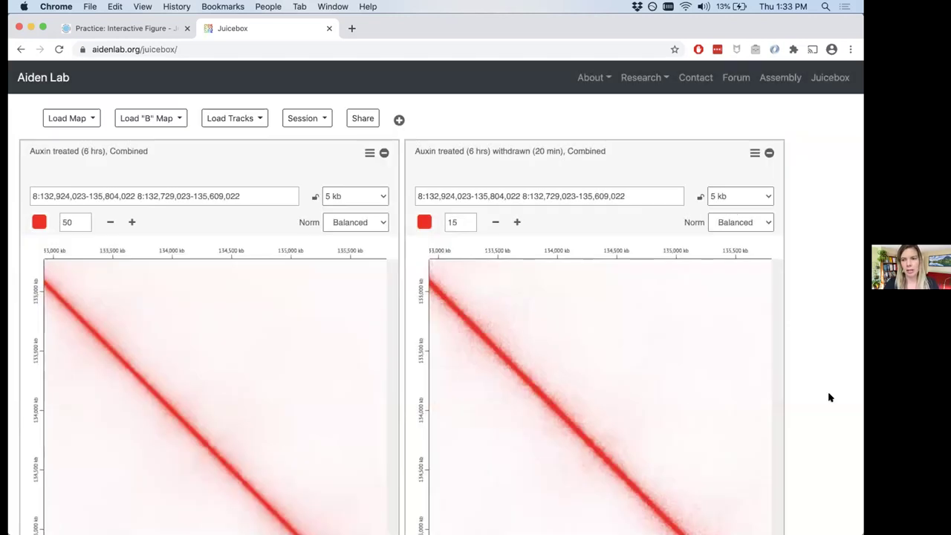
# Set the "Untreated, Combined" map's normalization to Balanced and its color scale to 50
pyautogui.scroll(-6, 830, 397)
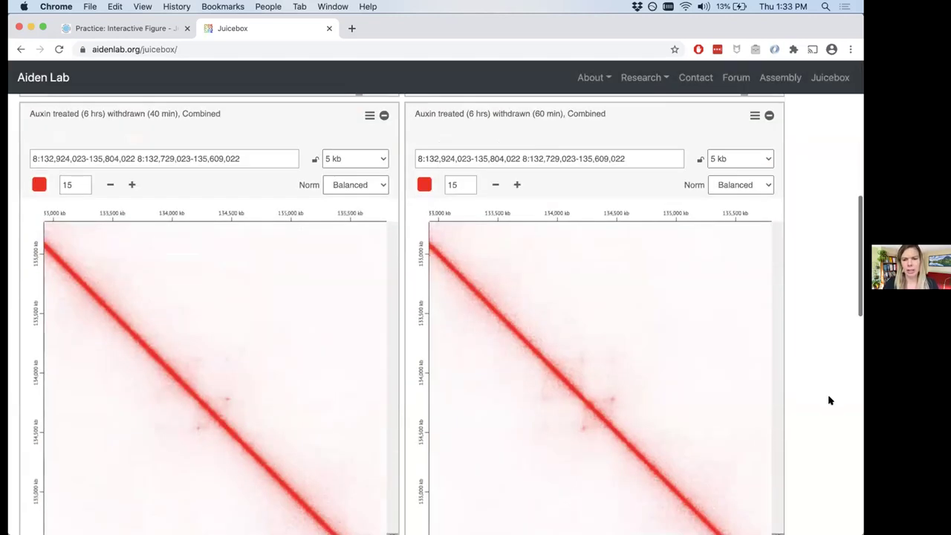
pyautogui.scroll(4, 828, 395)
pyautogui.scroll(-4, 798, 332)
pyautogui.click(741, 153)
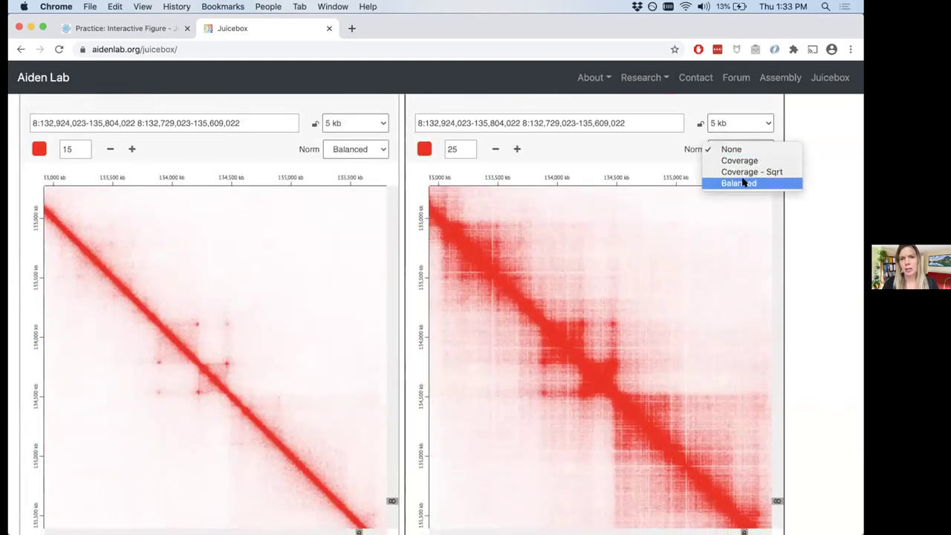
pyautogui.click(743, 183)
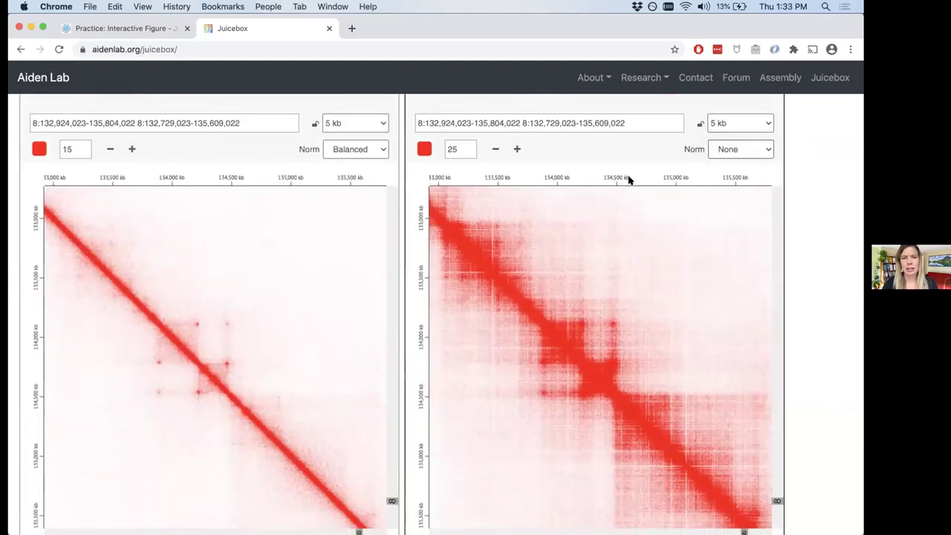
pyautogui.doubleClick(461, 149)
pyautogui.press('BackSpace')
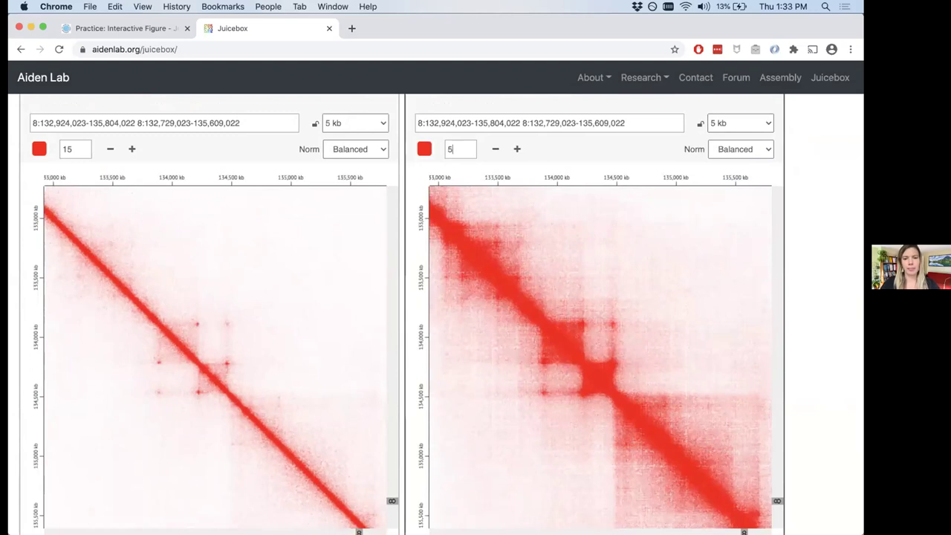
pyautogui.press('Return')
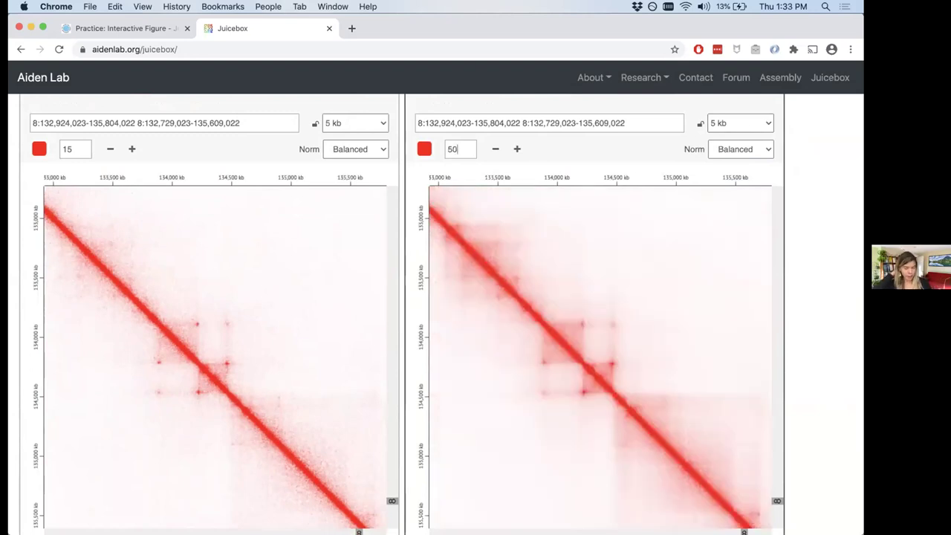
pyautogui.scroll(5, 446, 312)
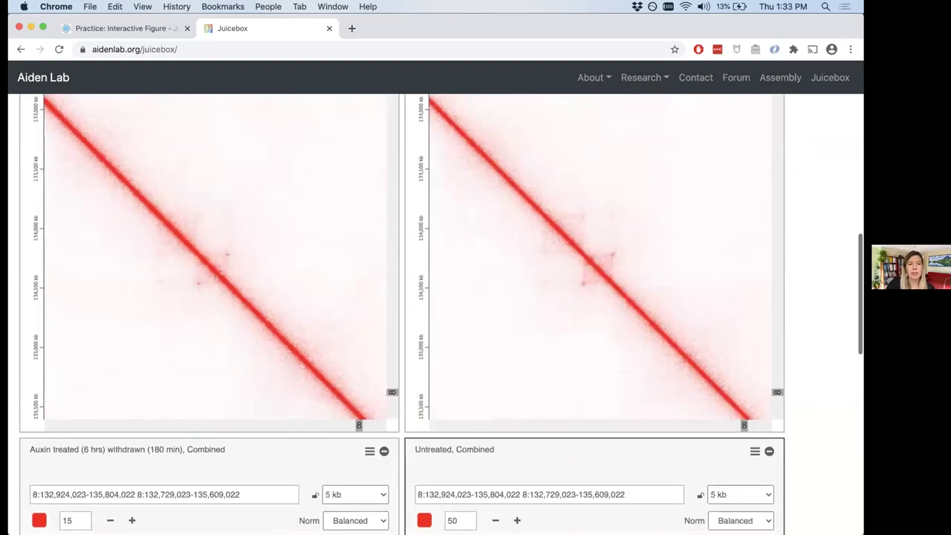
# Compare all six chromosome 8 maps, from auxin treated through the withdrawal time points to untreated, examining how the loops differ
pyautogui.scroll(15, 436, 312)
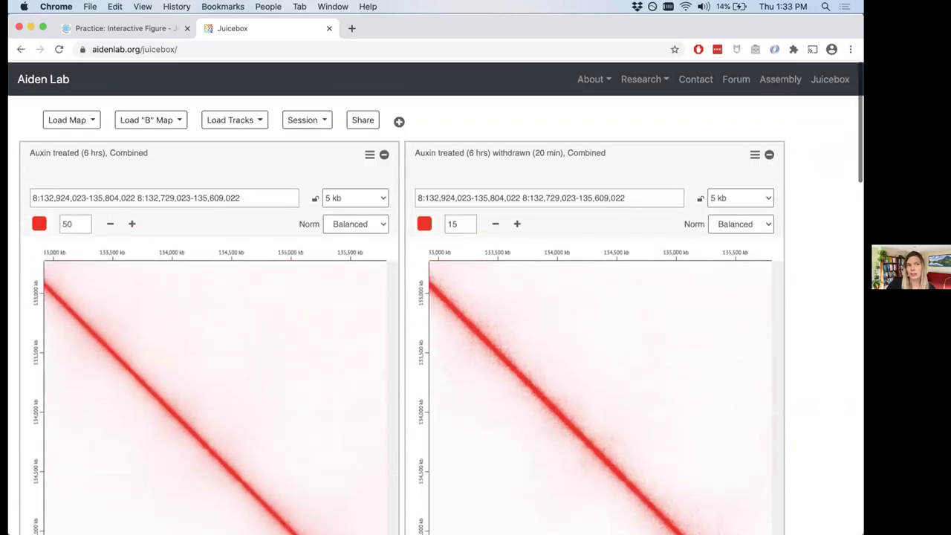
pyautogui.scroll(-3, 439, 312)
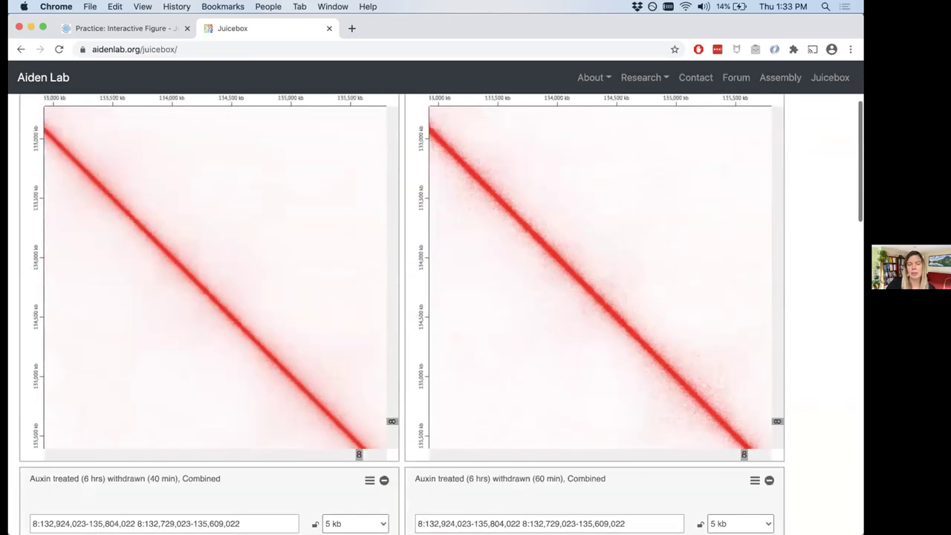
pyautogui.scroll(8, 438, 312)
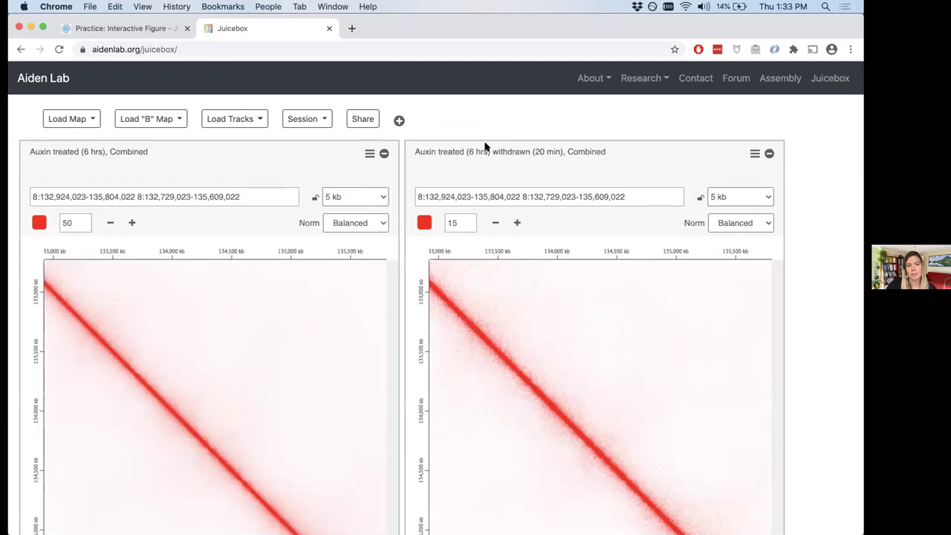
pyautogui.scroll(-5, 485, 147)
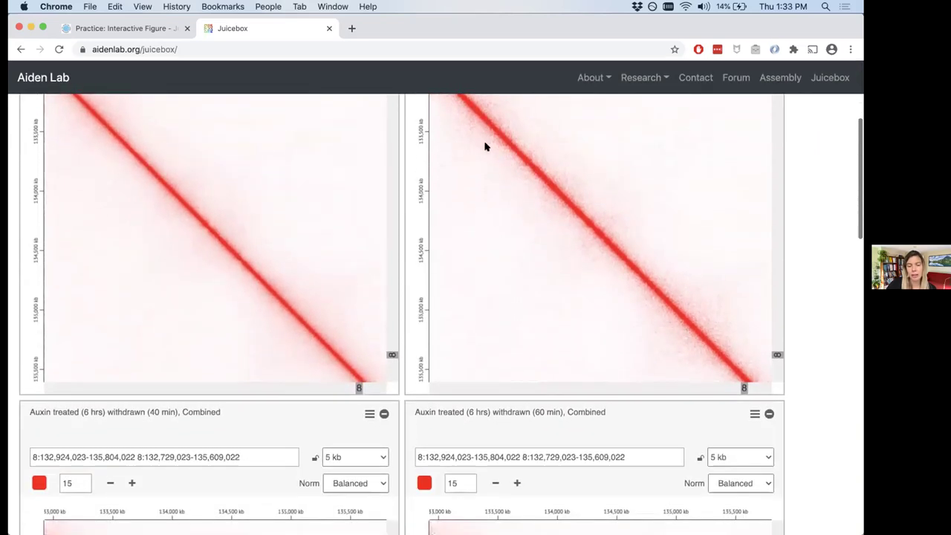
pyautogui.scroll(5, 484, 147)
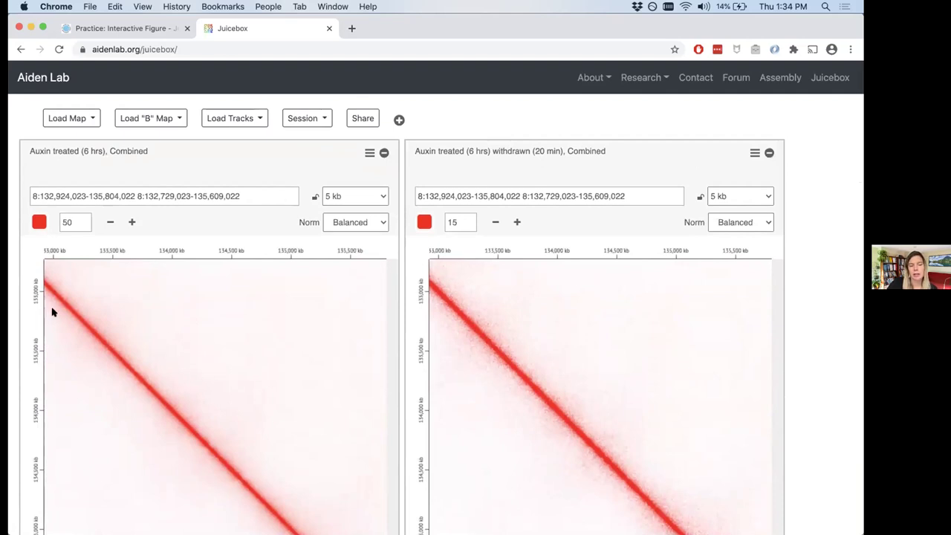
pyautogui.scroll(-3, 229, 399)
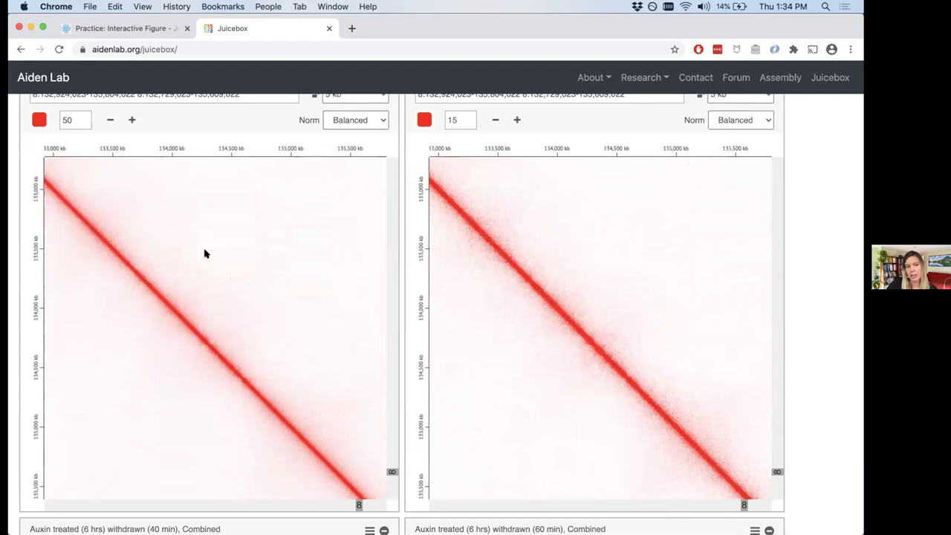
pyautogui.scroll(-3, 205, 254)
pyautogui.scroll(3, 206, 254)
pyautogui.scroll(-5, 206, 255)
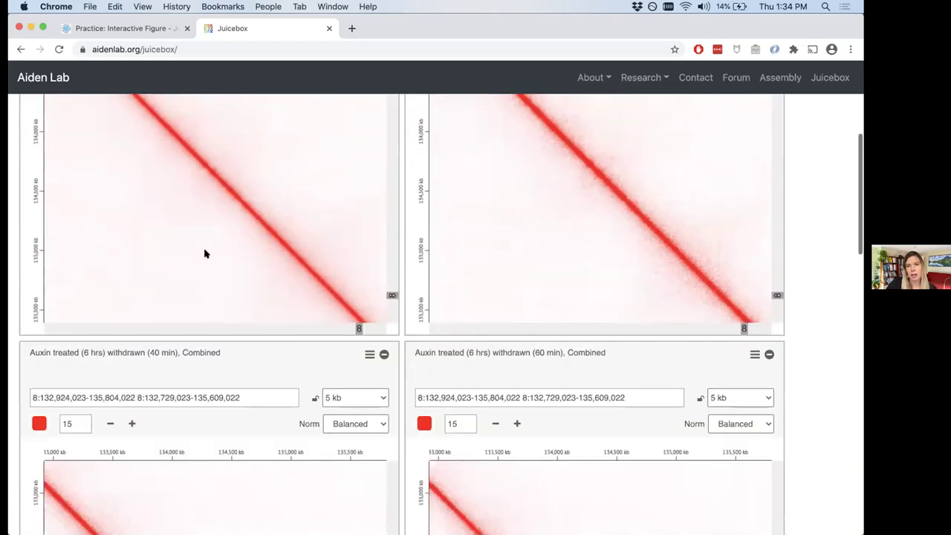
pyautogui.scroll(-4, 204, 255)
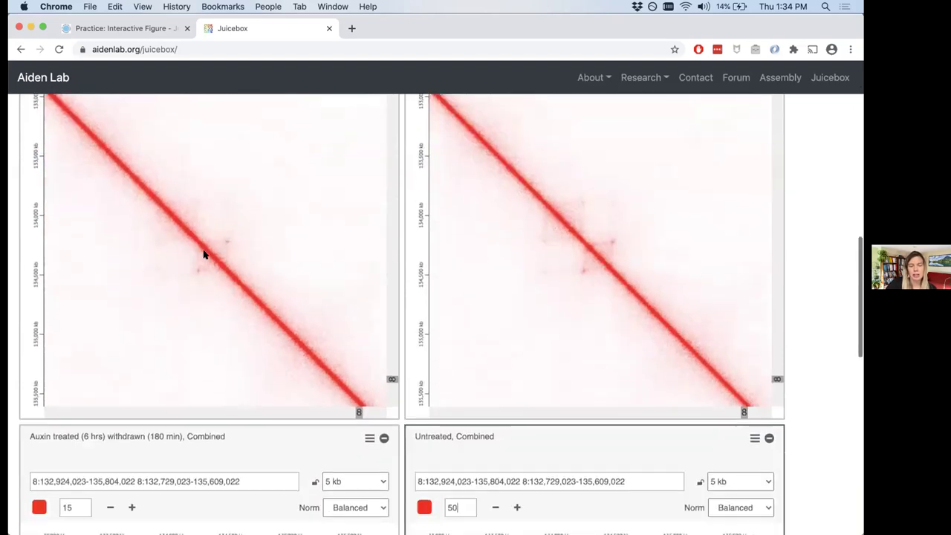
pyautogui.scroll(-5, 205, 246)
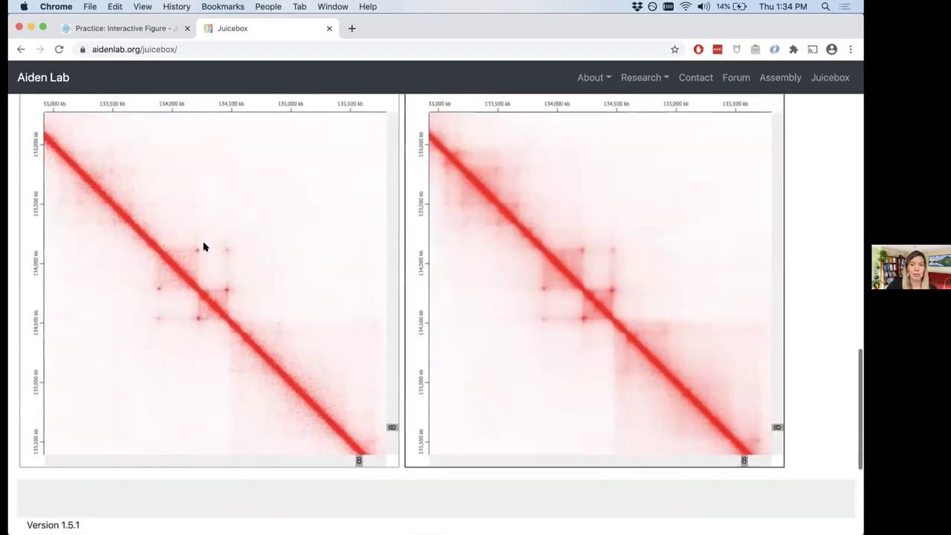
pyautogui.scroll(3, 203, 245)
pyautogui.scroll(-3, 204, 246)
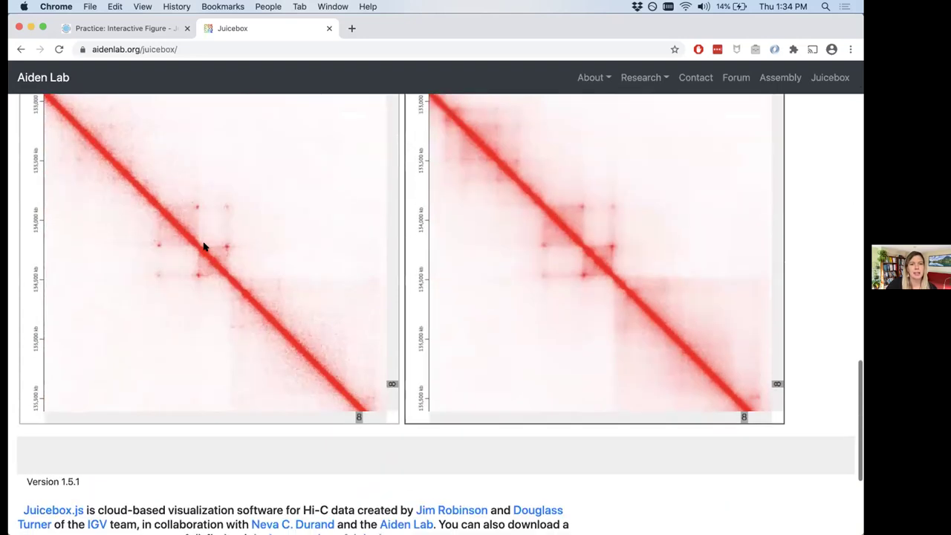
pyautogui.scroll(2, 204, 246)
pyautogui.scroll(15, 204, 247)
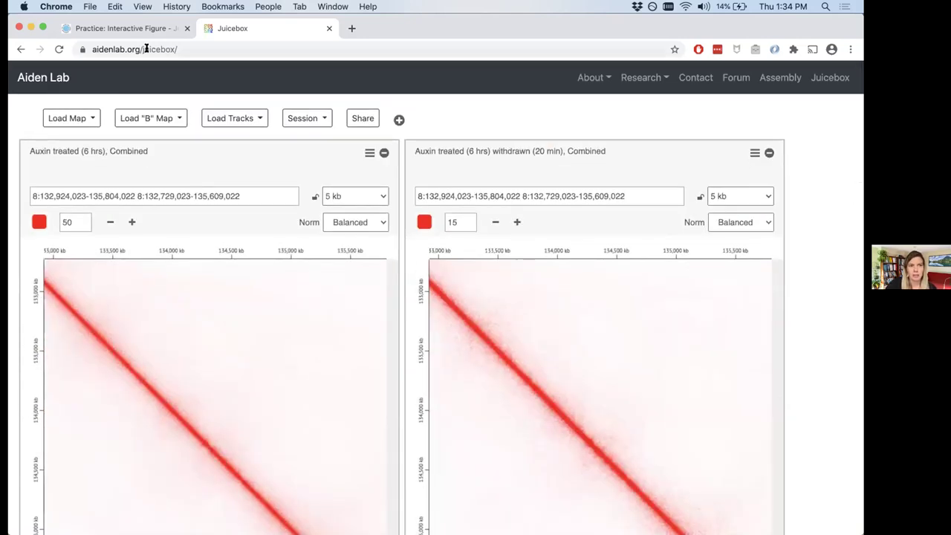
# Switch to the Practice: Interactive Figure tutorial, open its linked Cell example figure and view the panel A contact maps
pyautogui.hotkey('ctrl', 'shift', 'Tab')
pyautogui.scroll(-3, 382, 294)
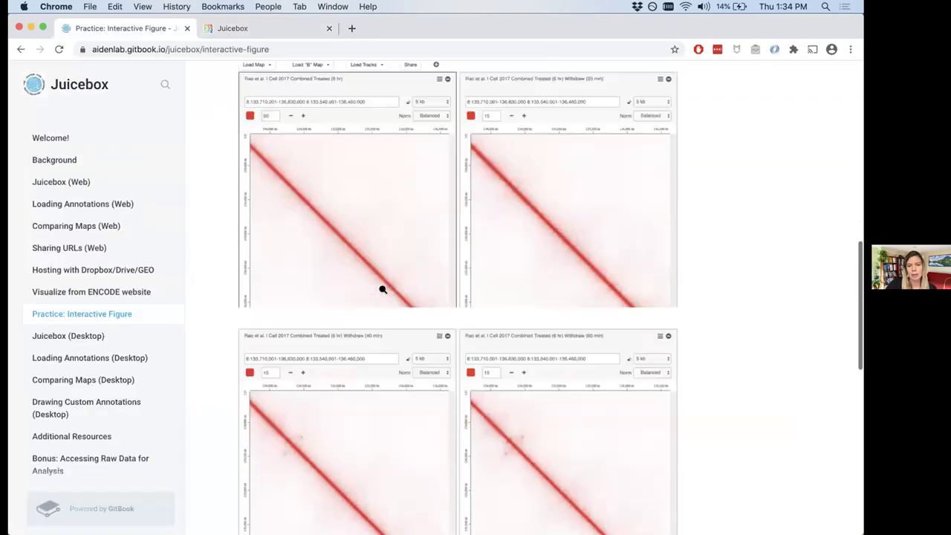
pyautogui.scroll(-15, 422, 363)
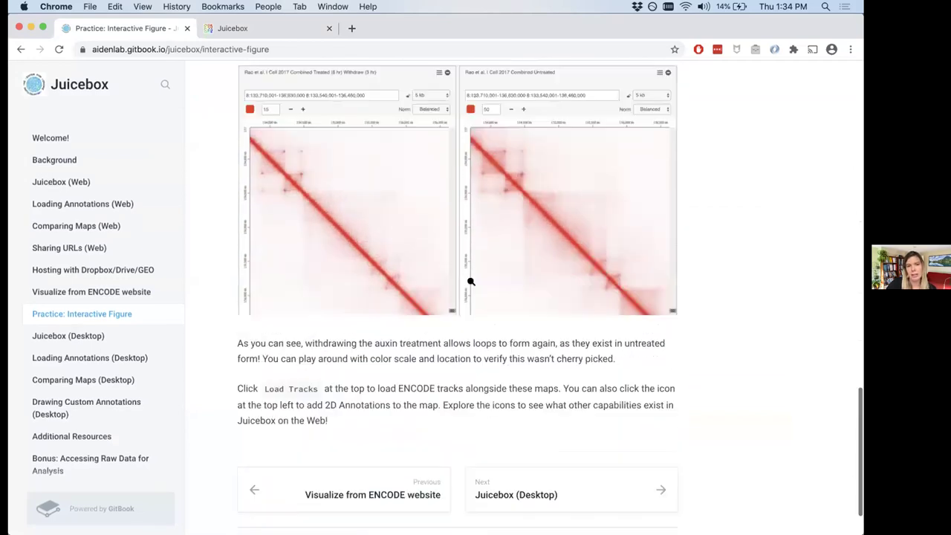
pyautogui.scroll(5, 471, 281)
pyautogui.scroll(10, 470, 281)
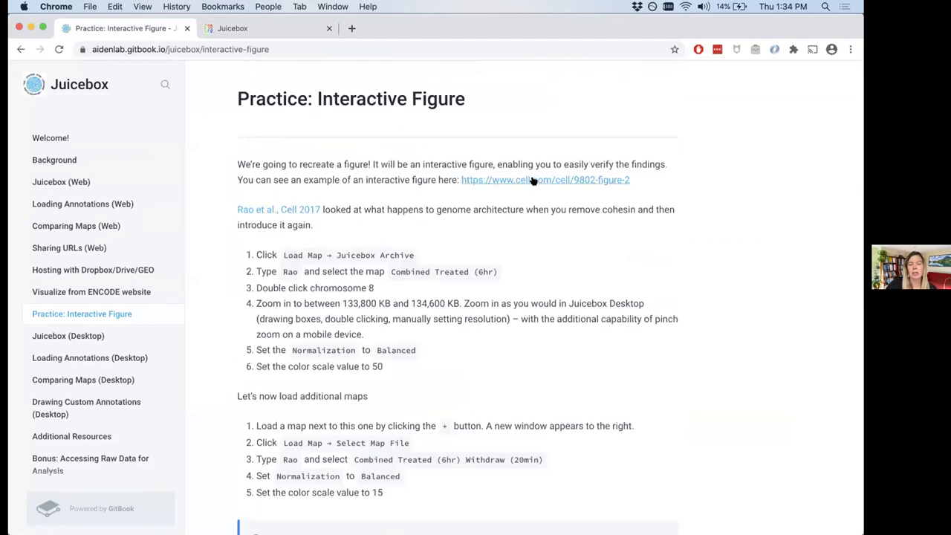
pyautogui.click(532, 181)
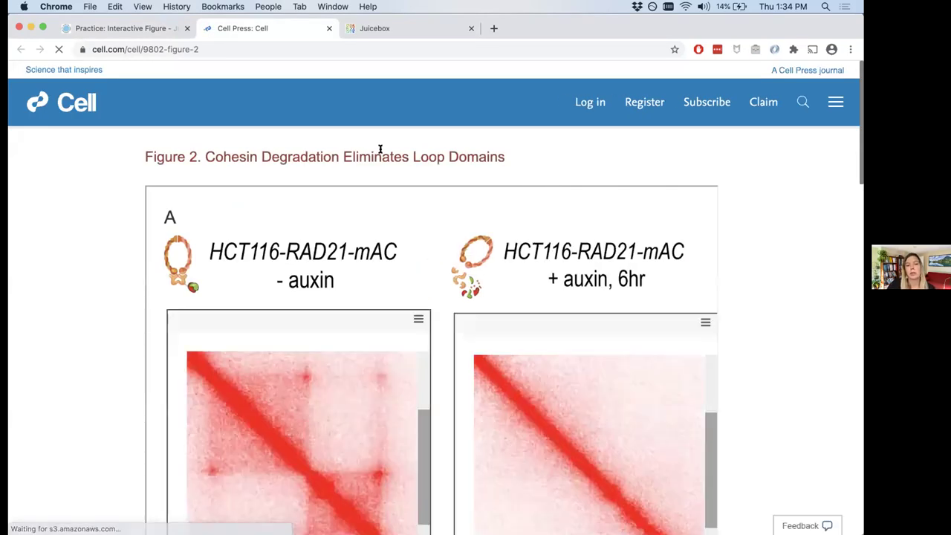
pyautogui.scroll(-3, 508, 187)
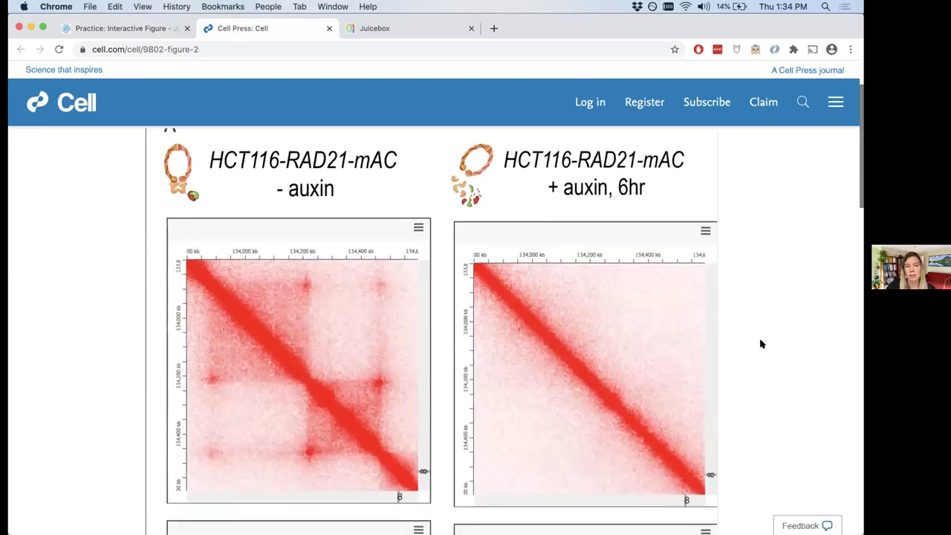
pyautogui.scroll(-3, 818, 331)
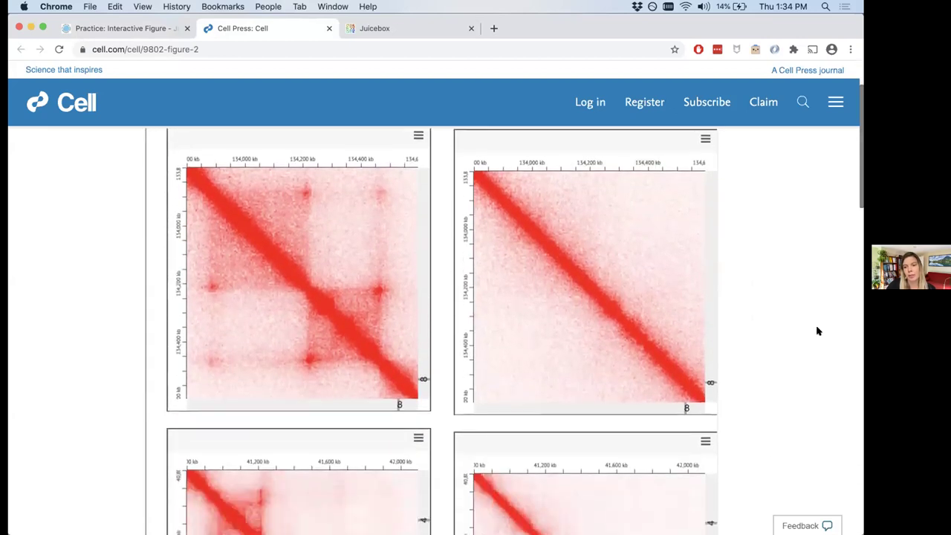
pyautogui.scroll(1, 818, 331)
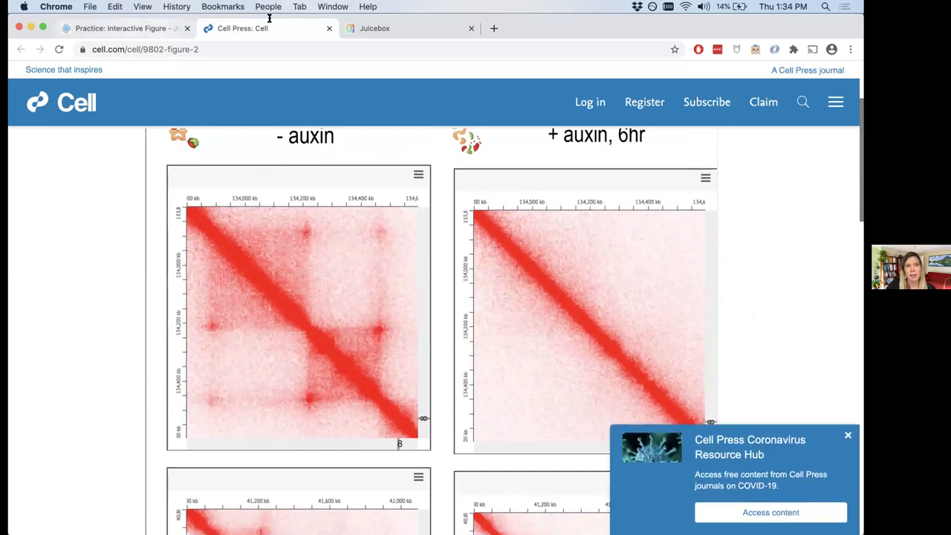
# Dismiss the Coronavirus Resource Hub notice on the Cell page and pan the chromosome 8 contact map without auxin in panel A
pyautogui.click(409, 32)
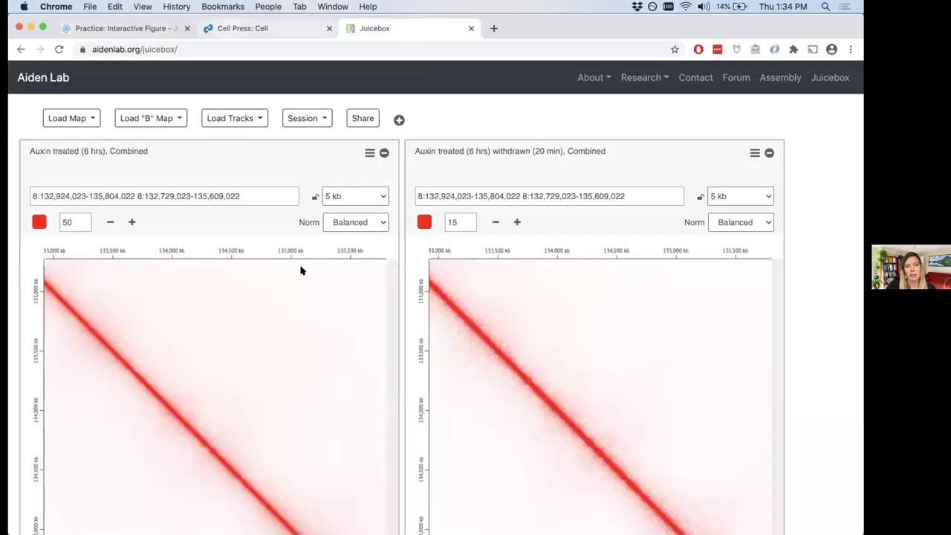
pyautogui.hotkey('ctrl', 'shift', 'Tab')
pyautogui.click(848, 435)
pyautogui.moveTo(334, 354); pyautogui.dragTo(322, 344)
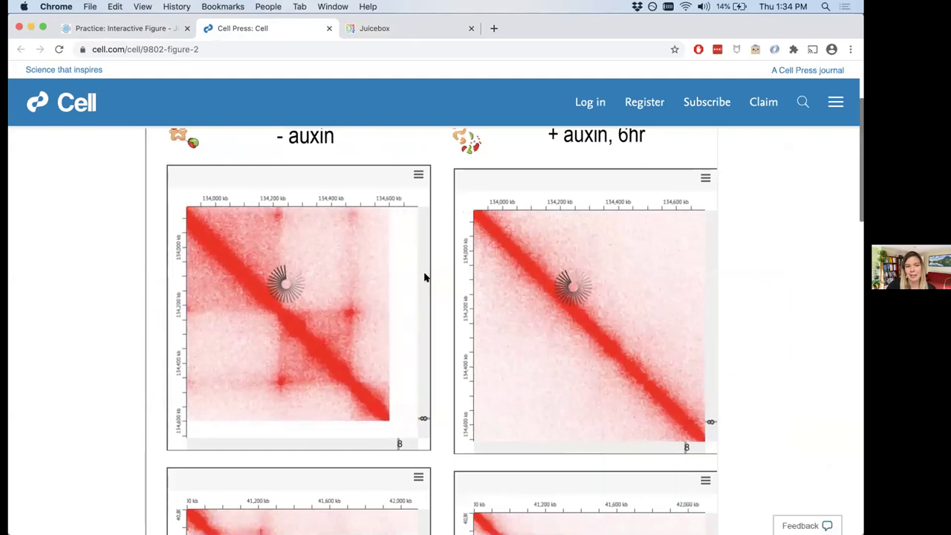
# Examine Cell's Figure 2 from the panel A contact maps through the APA and loop recovery plots to the panel E maps with tracks
pyautogui.scroll(2, 669, 371)
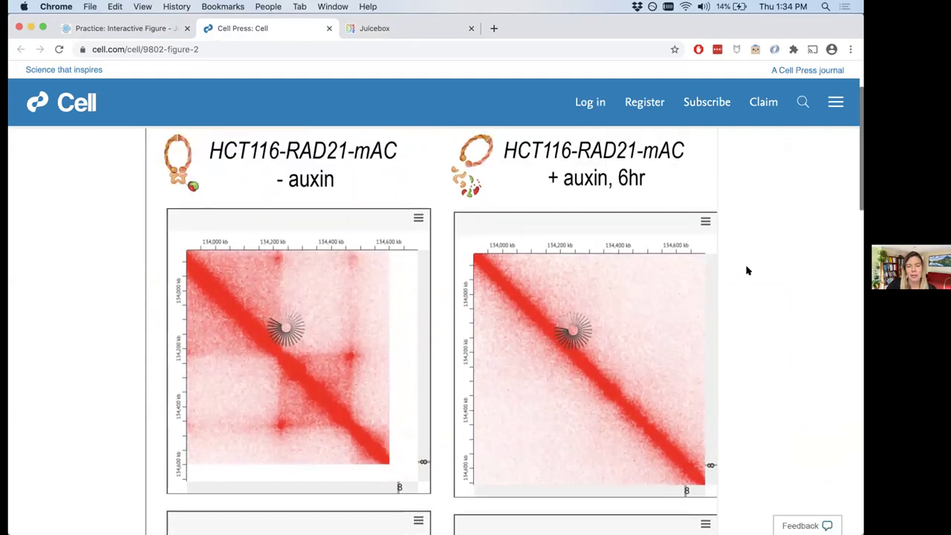
pyautogui.scroll(-1, 795, 371)
pyautogui.scroll(-5, 792, 371)
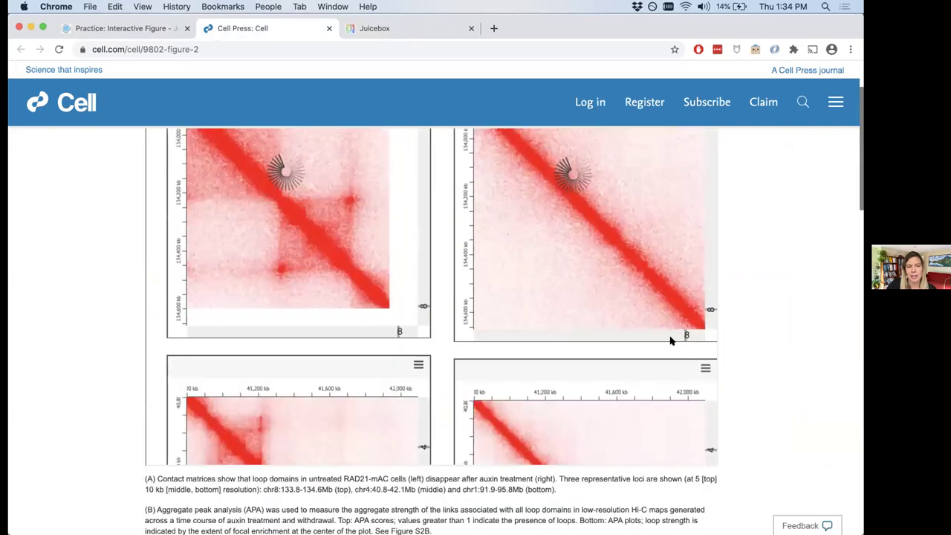
pyautogui.scroll(-2, 565, 330)
pyautogui.scroll(-6, 565, 330)
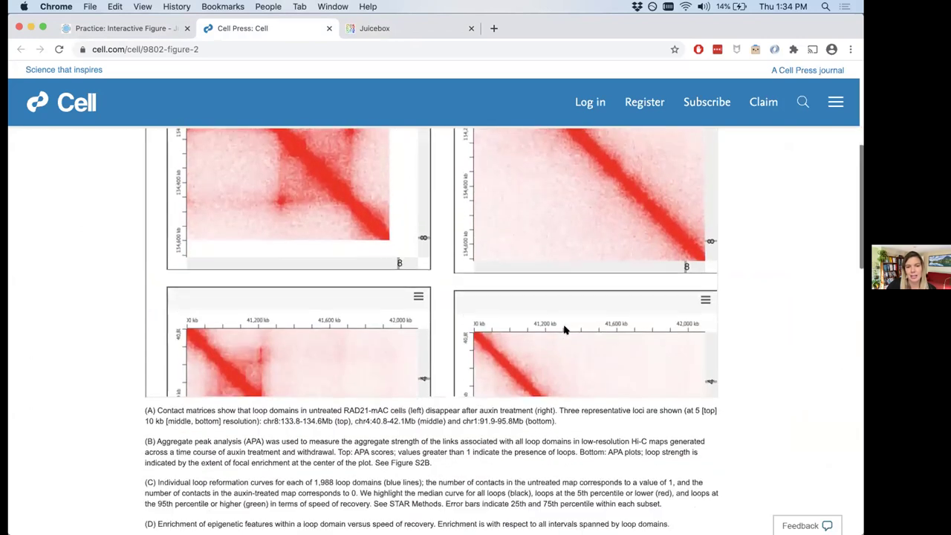
pyautogui.scroll(-5, 564, 330)
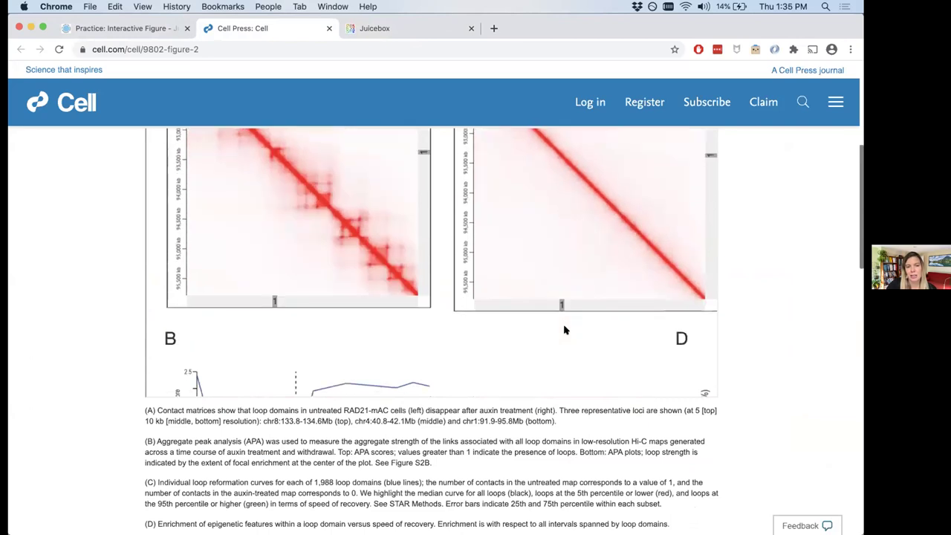
pyautogui.scroll(3, 565, 330)
pyautogui.scroll(-3, 565, 330)
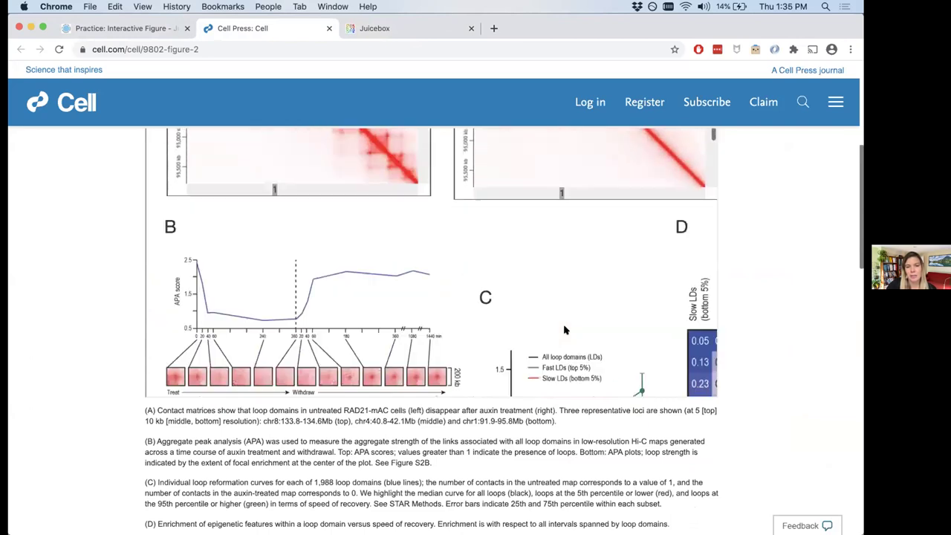
pyautogui.scroll(-7, 565, 330)
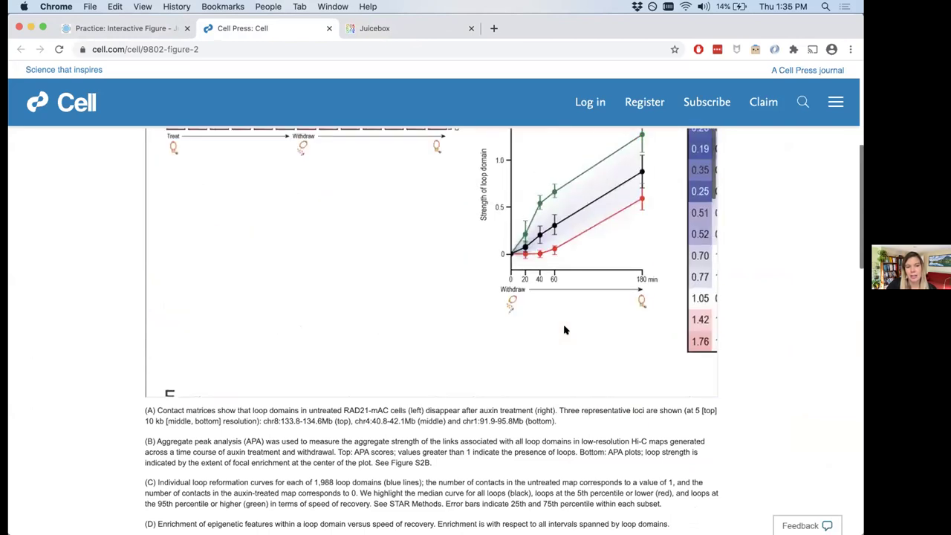
pyautogui.scroll(1, 565, 330)
pyautogui.scroll(-7, 565, 330)
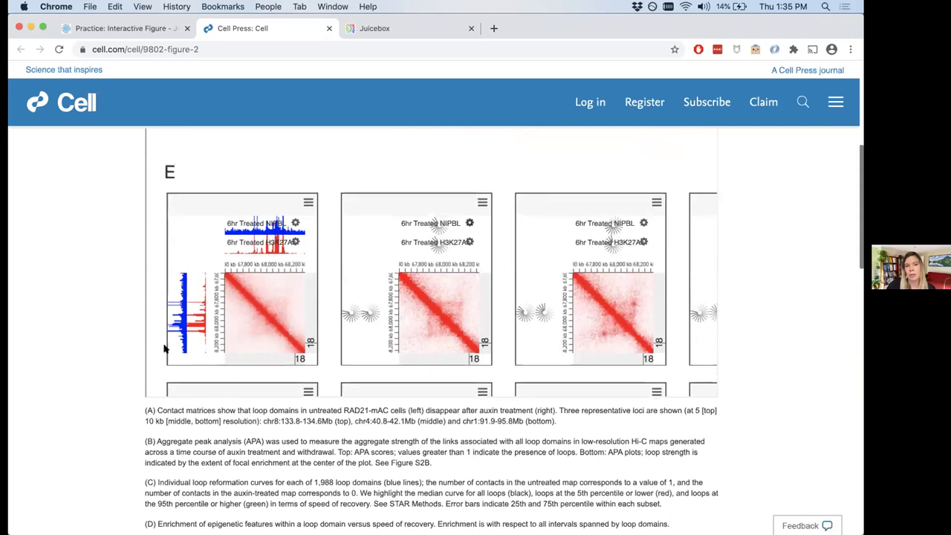
# Review the panel A contact maps for chromosomes 1, 4 and 8, comparing cells without auxin to the 6 hr auxin treatment
pyautogui.scroll(15, 166, 340)
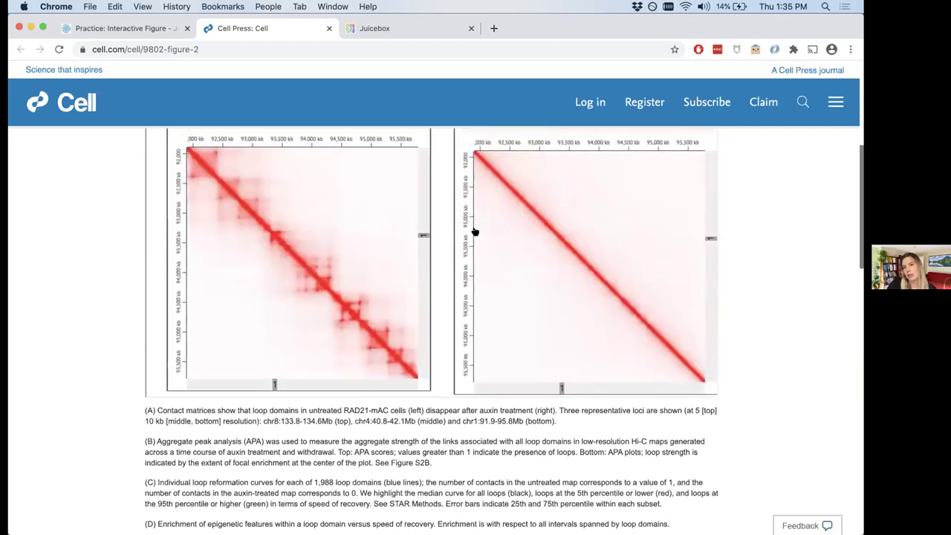
pyautogui.scroll(-5, 475, 231)
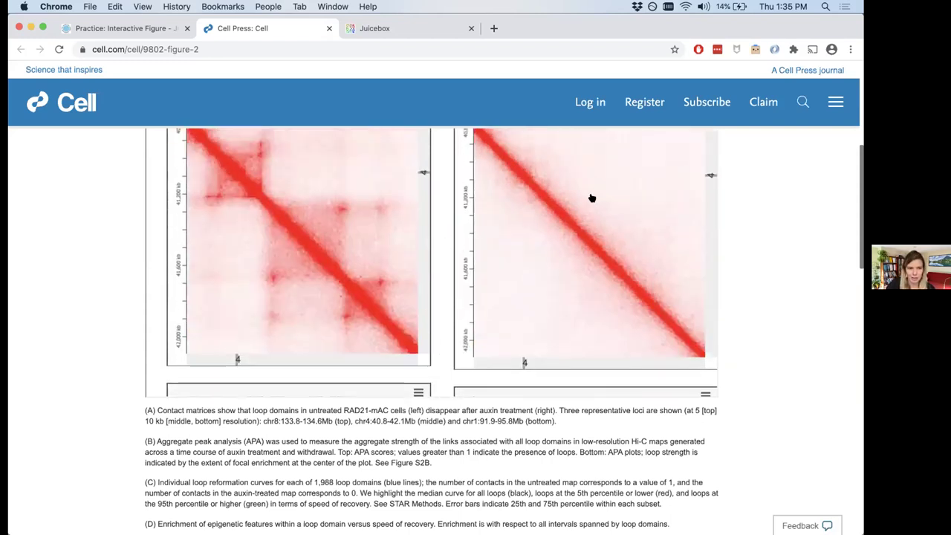
pyautogui.scroll(3, 752, 302)
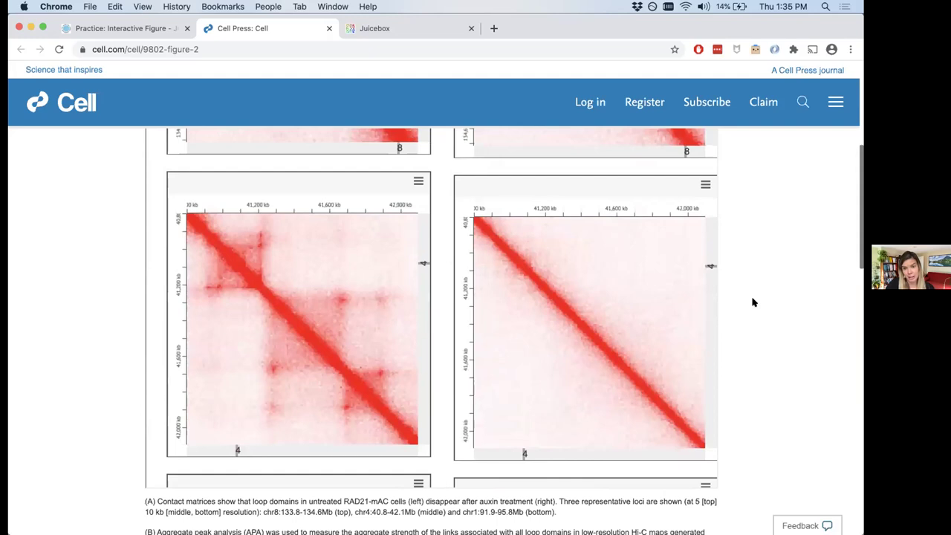
pyautogui.scroll(1, 752, 301)
pyautogui.scroll(7, 662, 315)
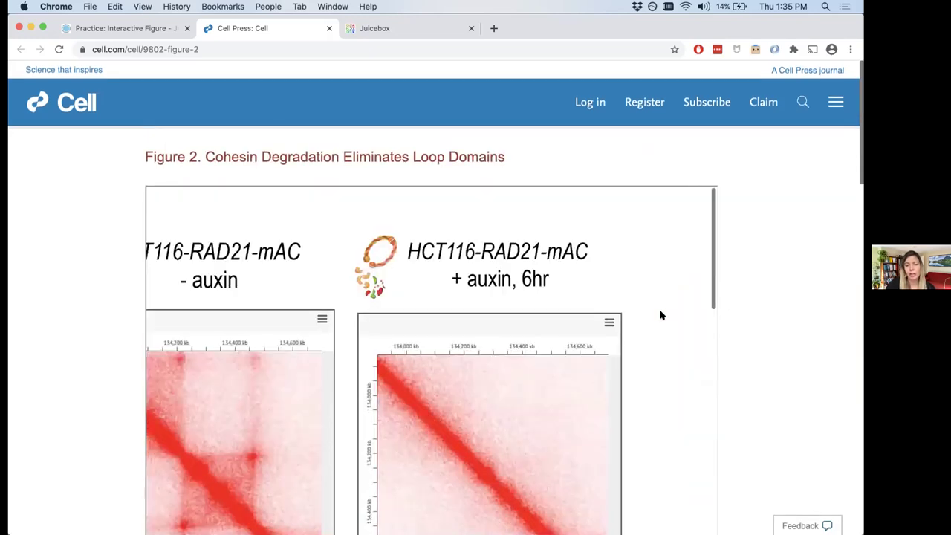
pyautogui.scroll(-3, 574, 332)
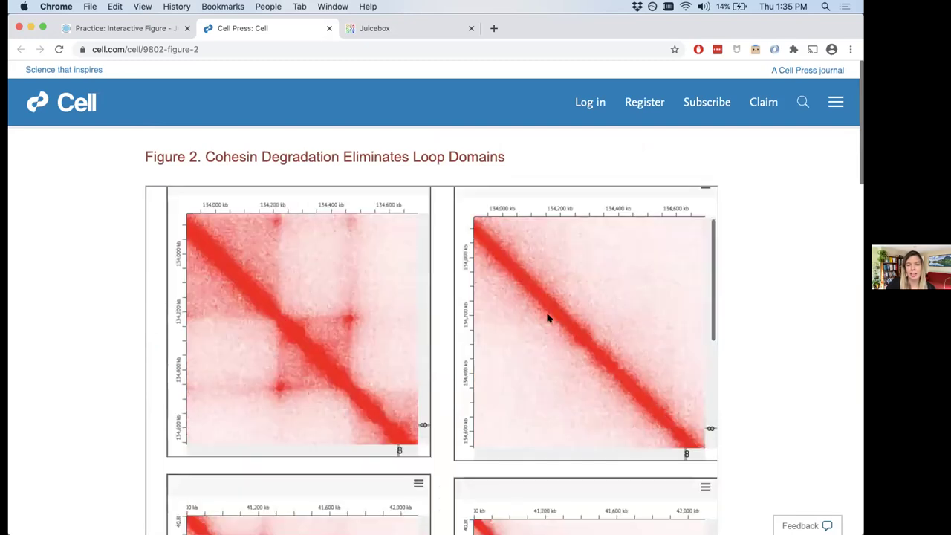
pyautogui.scroll(-3, 548, 318)
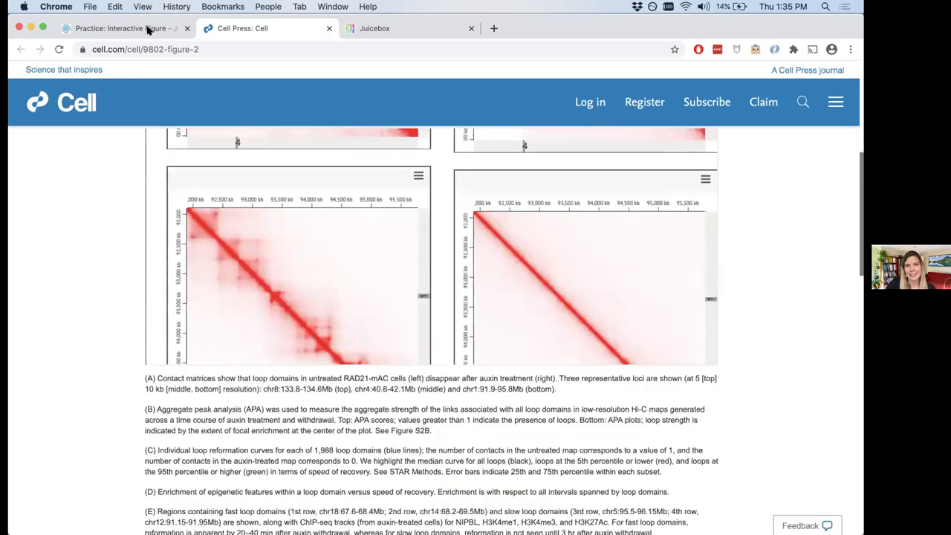
# Return to the Practice: Interactive Figure tutorial and view its reference maps for the treatment and withdrawal time points
pyautogui.hotkey('ctrl', 'shift', 'Tab')
pyautogui.scroll(-1, 383, 336)
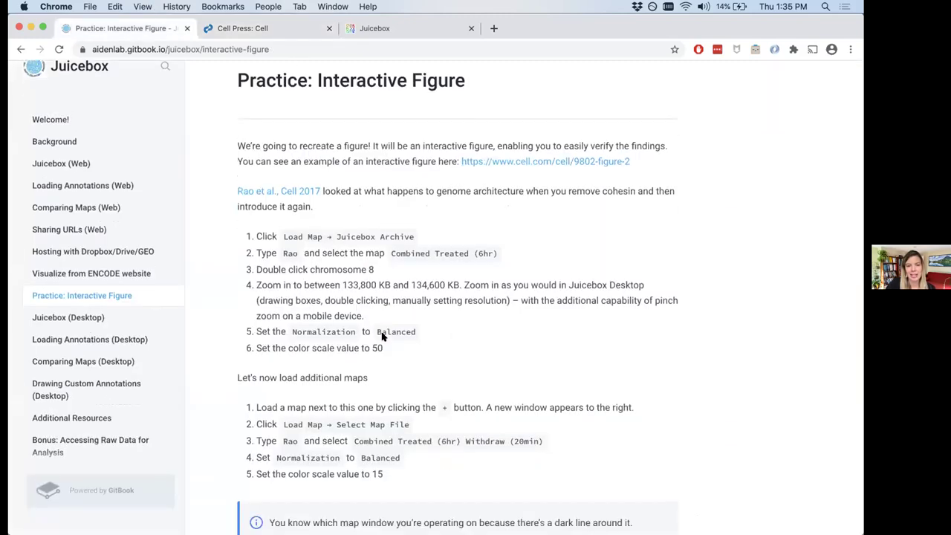
pyautogui.scroll(-10, 551, 99)
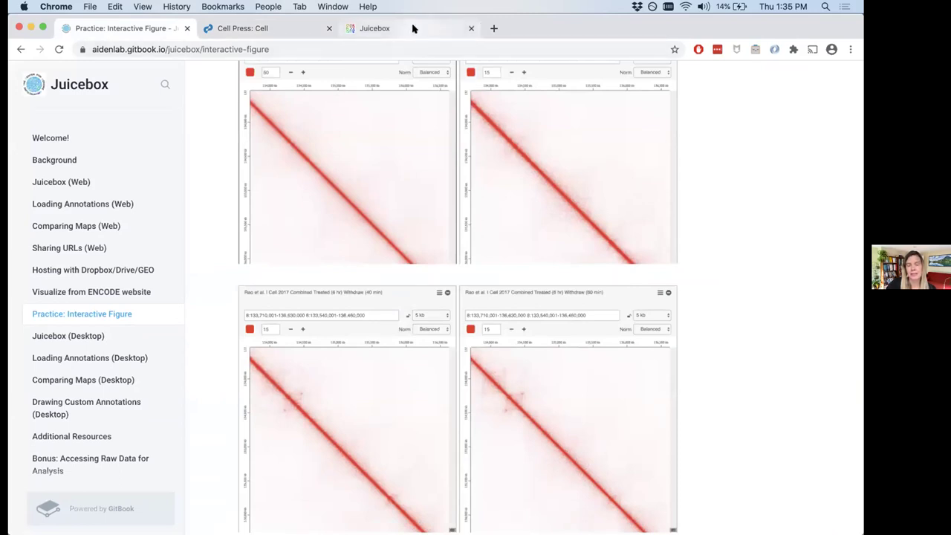
# Reread the tutorial's color scale instructions and return to the chromosome 8 maps in Juicebox web
pyautogui.scroll(3, 414, 154)
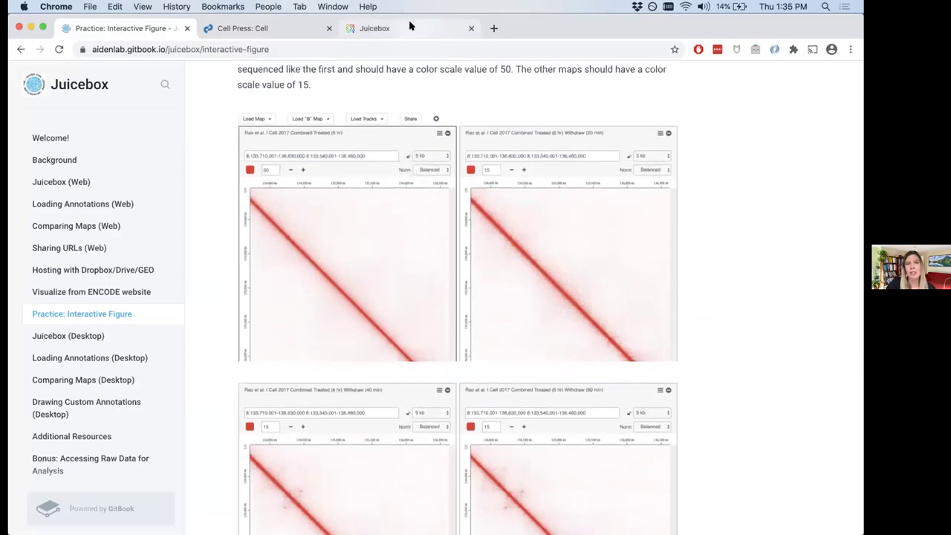
pyautogui.press('super+3')
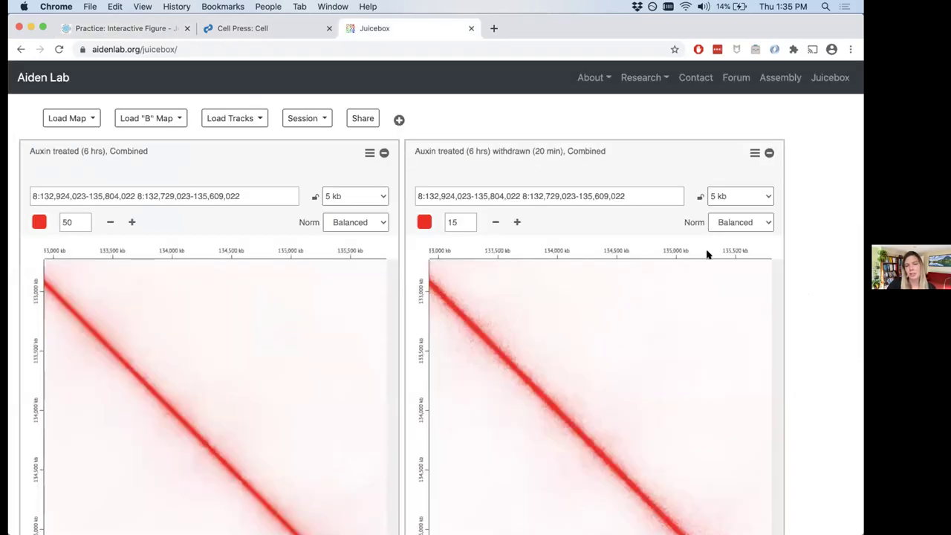
pyautogui.scroll(-1, 801, 300)
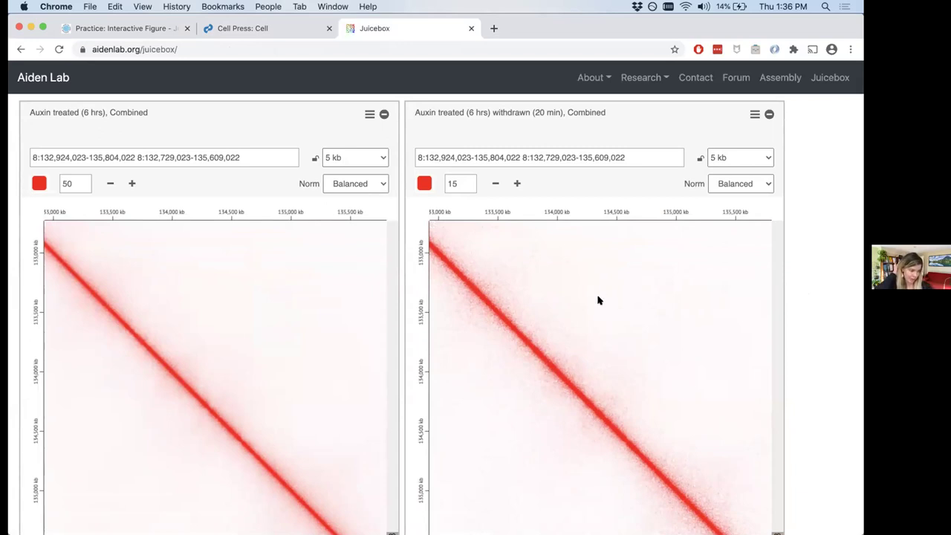
# Lower the Auxin treated (6 hrs) map's color scale to 12.5 and restore it to 50
pyautogui.click(110, 184)
pyautogui.click(110, 184)
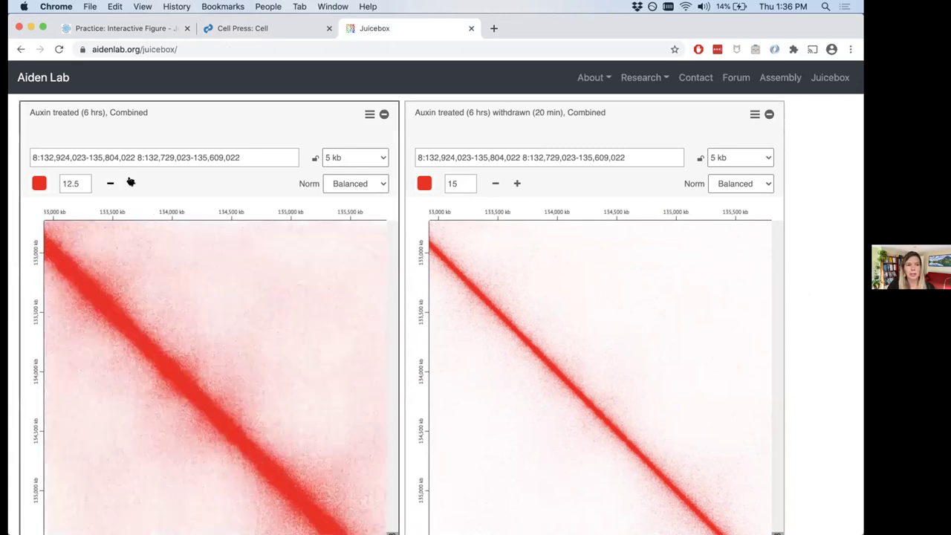
pyautogui.doubleClick(130, 183)
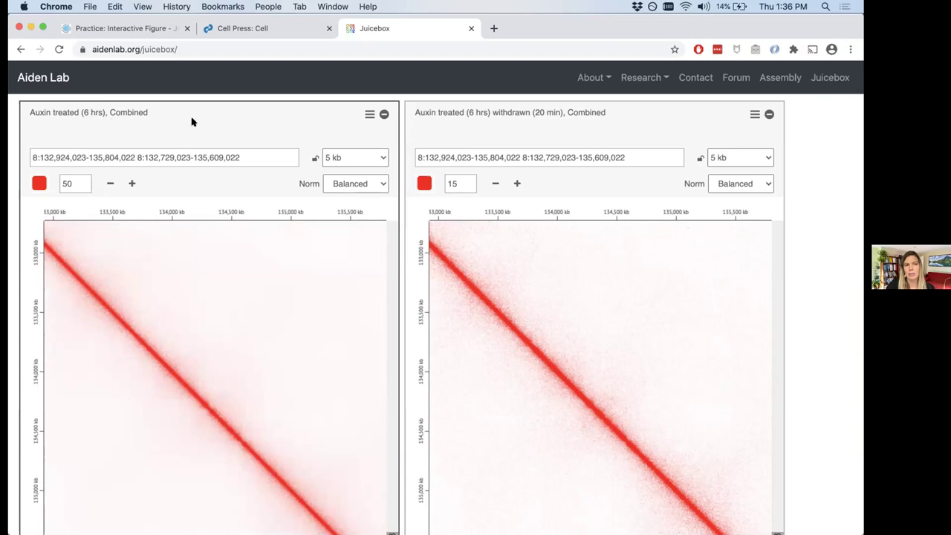
# Compare the chromosome 8 maps across the auxin treatment, the 20 to 180 min withdrawals and the untreated cells
pyautogui.scroll(-15, 648, 478)
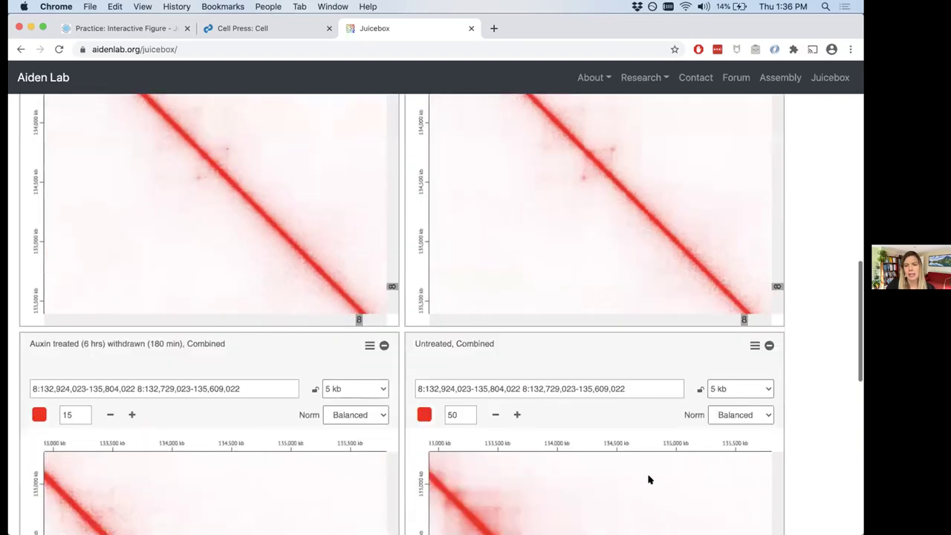
pyautogui.scroll(-10, 601, 481)
pyautogui.scroll(15, 630, 200)
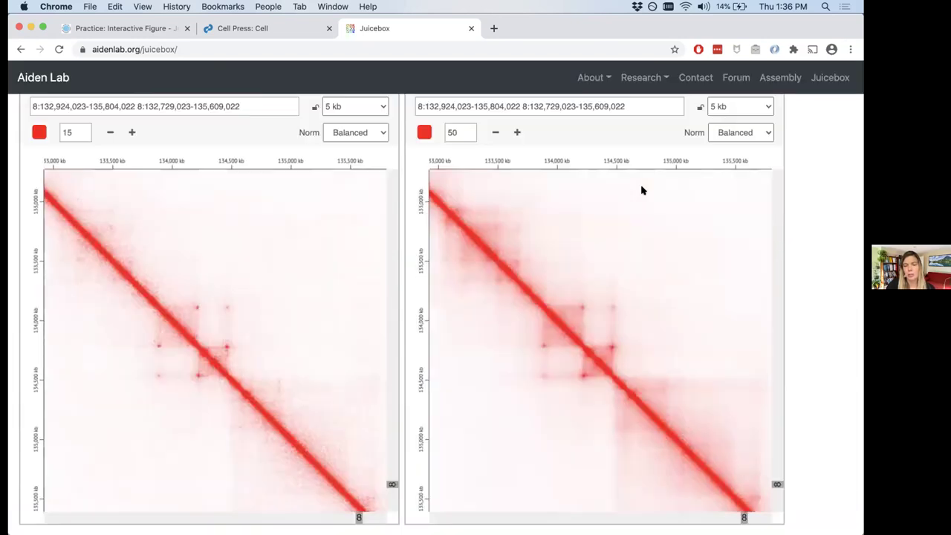
pyautogui.scroll(-1, 632, 201)
pyautogui.scroll(3, 632, 200)
pyautogui.scroll(5, 631, 201)
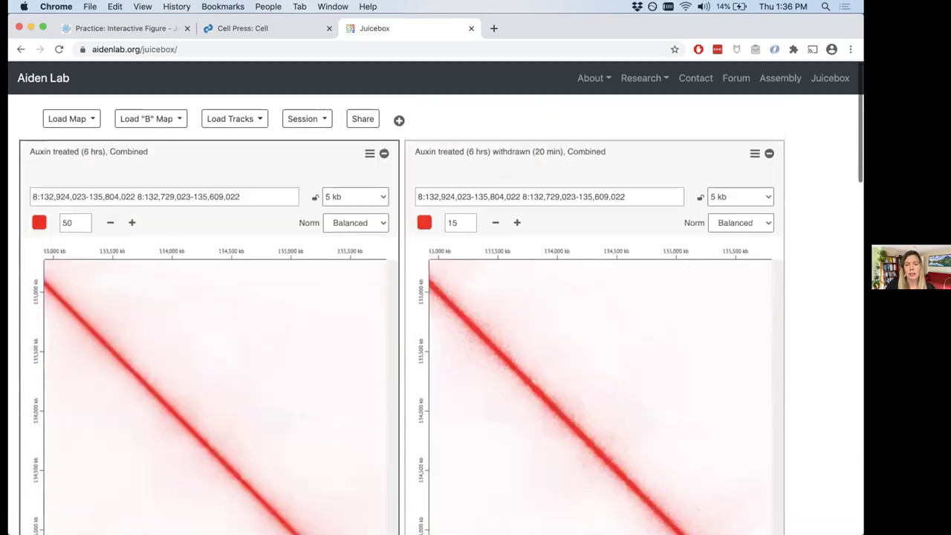
pyautogui.moveTo(525, 513)
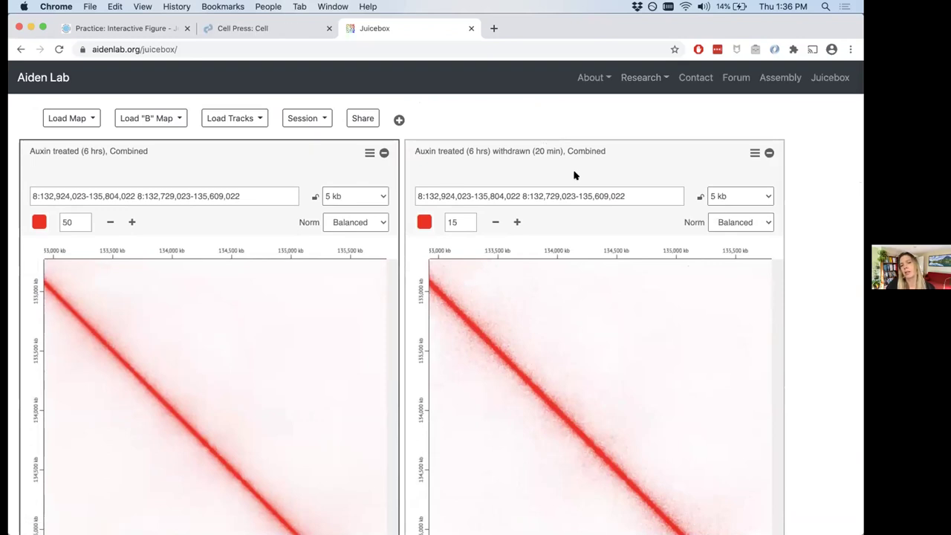
pyautogui.scroll(-5, 574, 176)
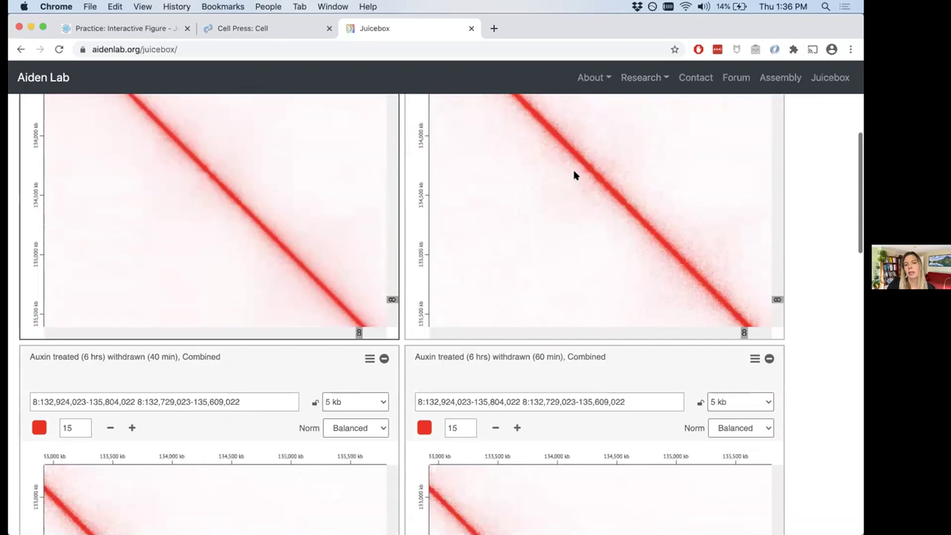
pyautogui.scroll(-5, 574, 175)
pyautogui.scroll(2, 574, 175)
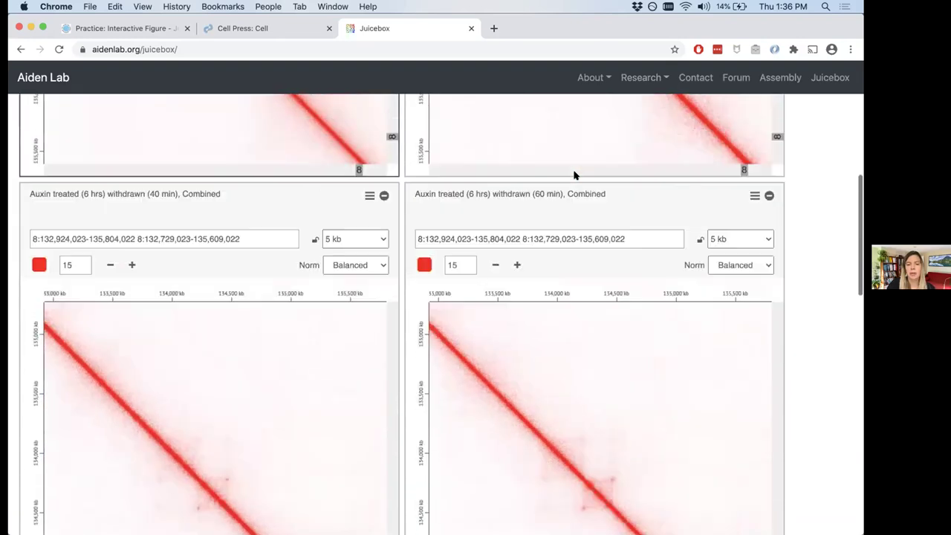
pyautogui.scroll(-2, 506, 325)
pyautogui.scroll(-8, 74, 167)
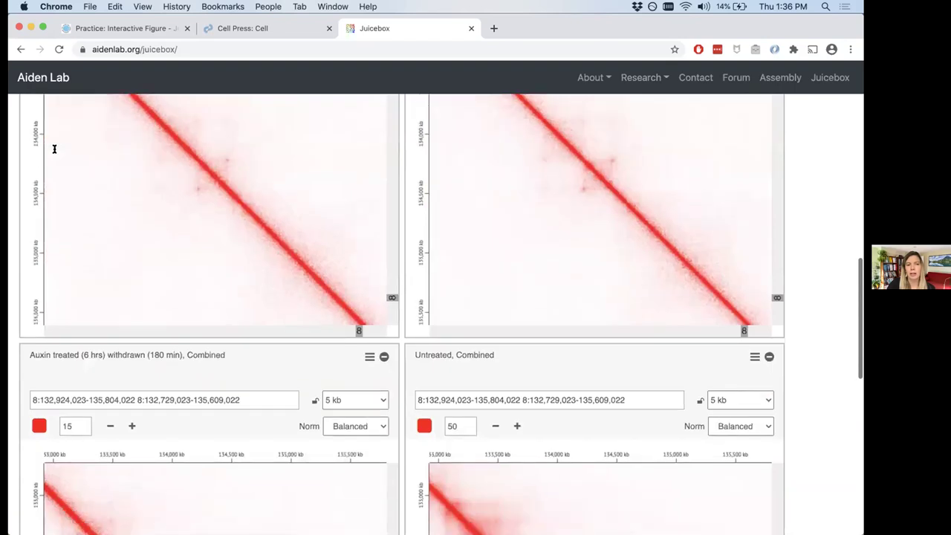
# Try a color scale of 50 on the 180 min withdrawal map and restore its earlier scale
pyautogui.click(71, 177)
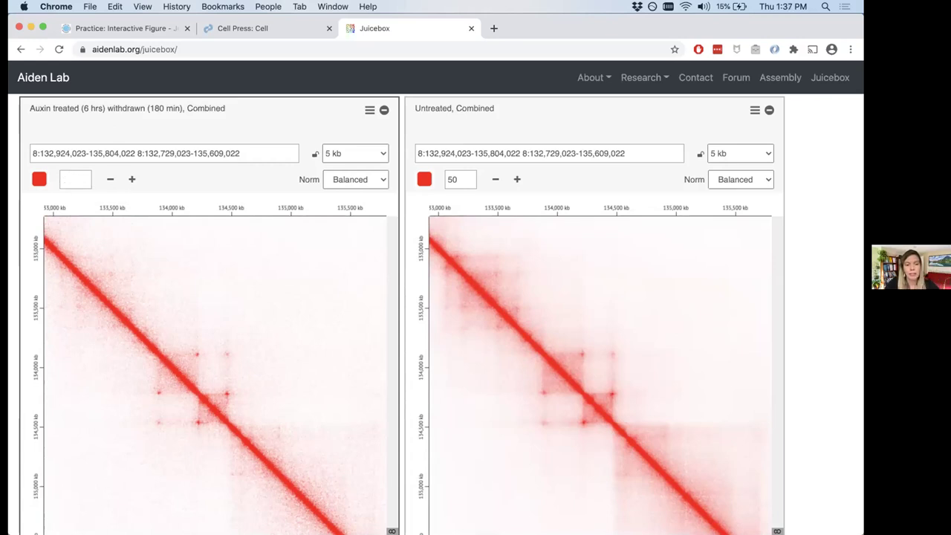
pyautogui.press('Return')
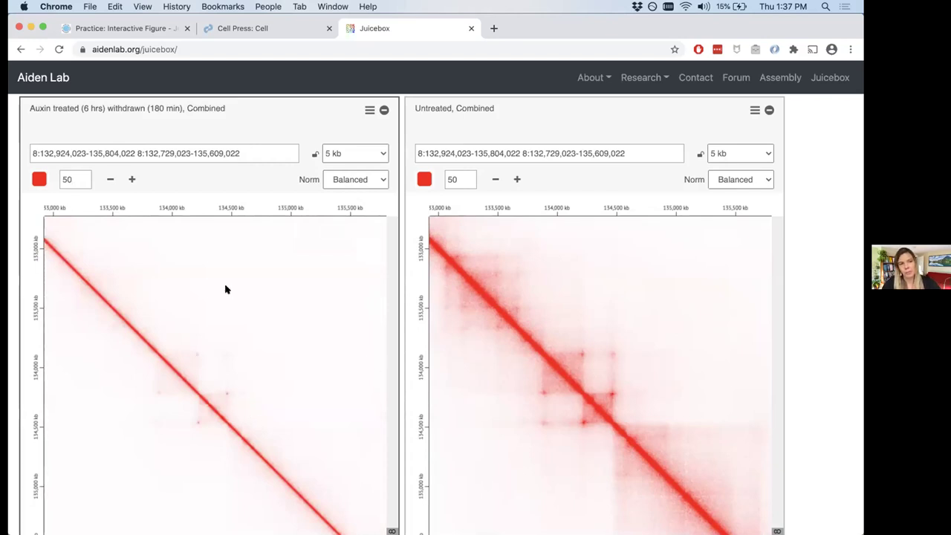
pyautogui.press('BackSpace')
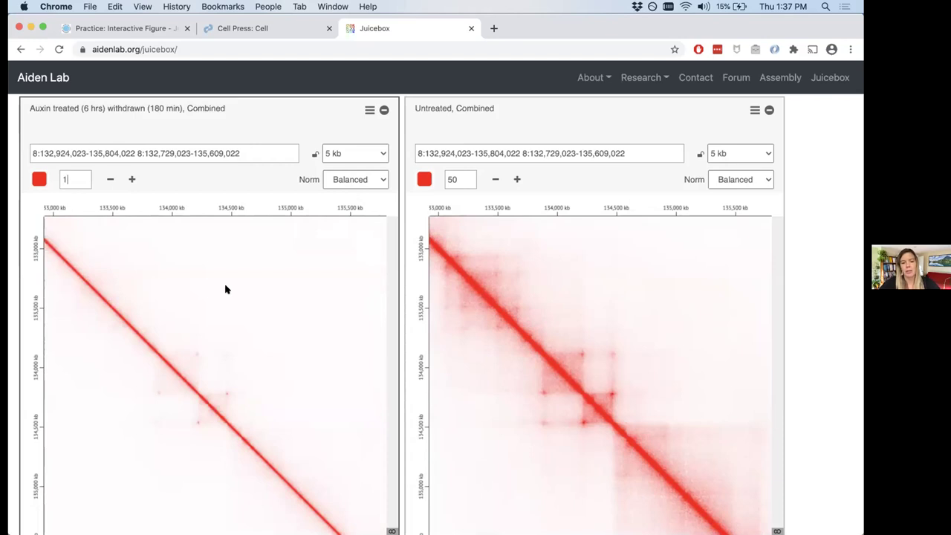
pyautogui.press('Return')
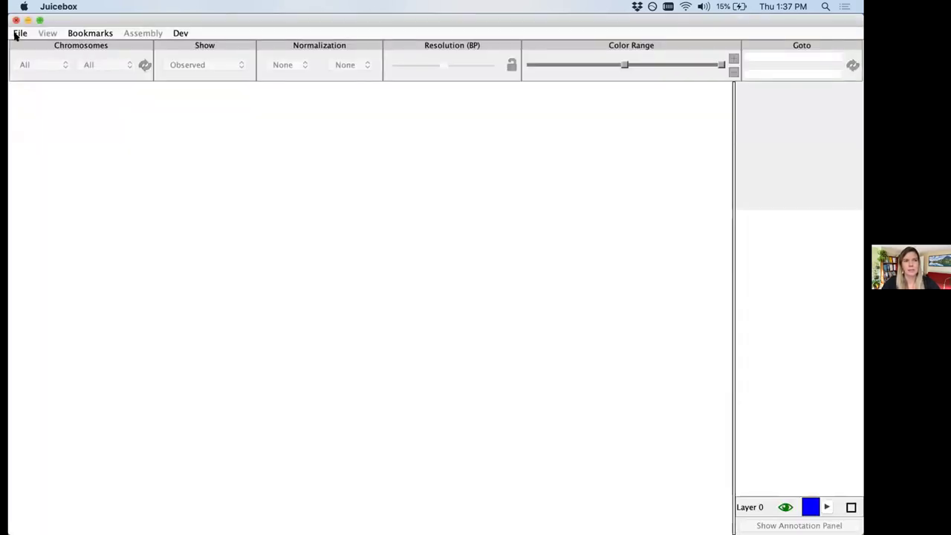
# In the Juicebox desktop app, open the Untreated map from the Main Maps of Rao et al. | Cell 2017
pyautogui.click(19, 33)
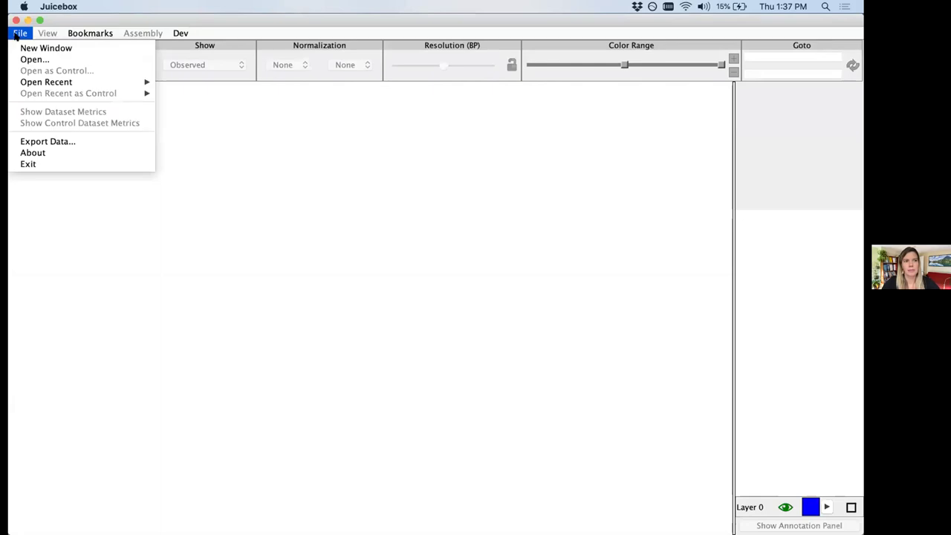
pyautogui.click(23, 59)
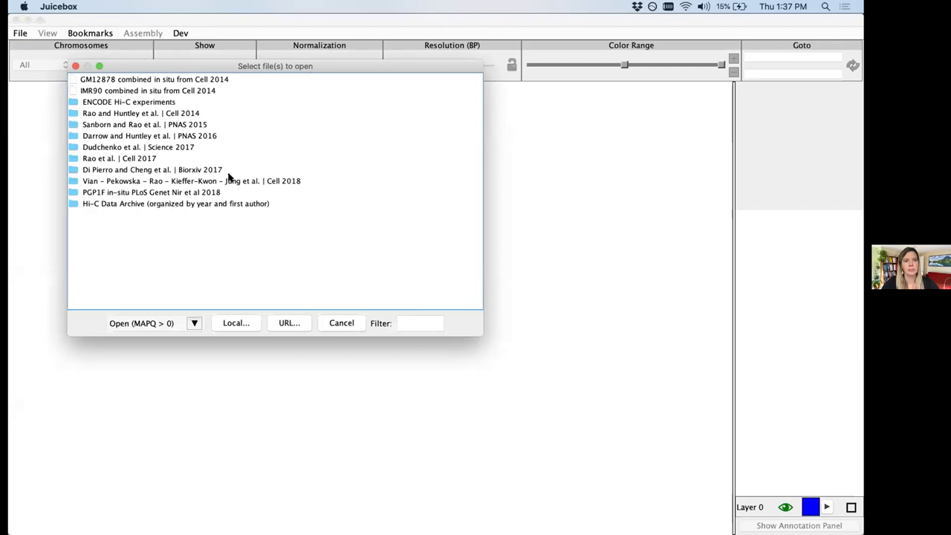
pyautogui.doubleClick(139, 159)
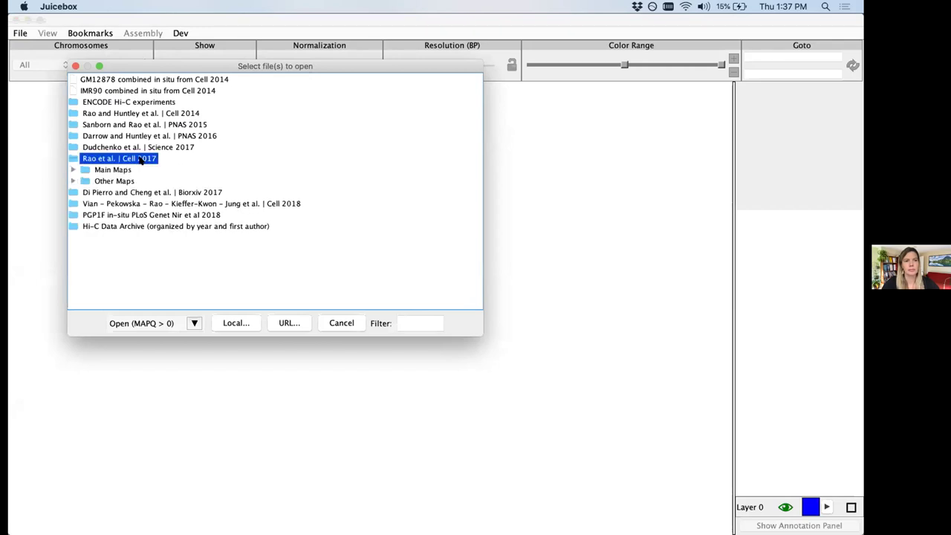
pyautogui.doubleClick(98, 170)
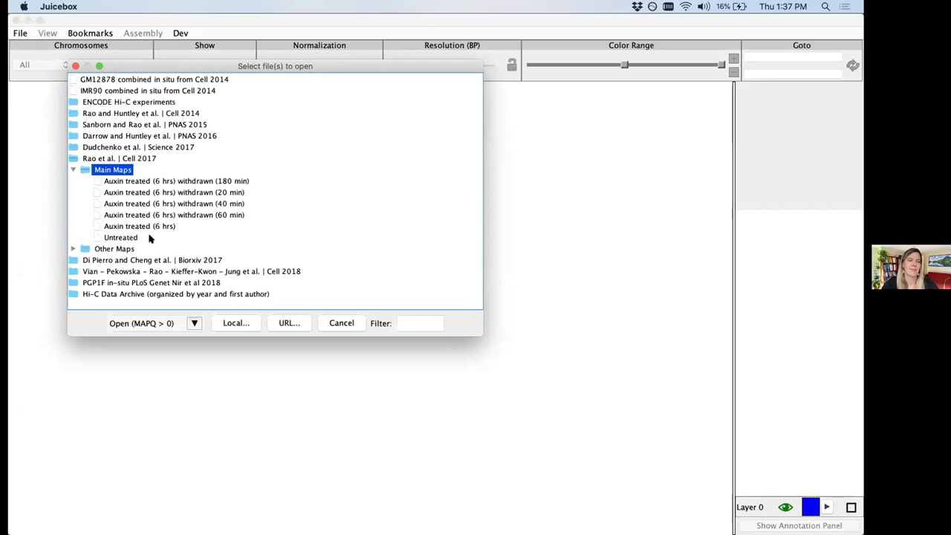
pyautogui.doubleClick(114, 238)
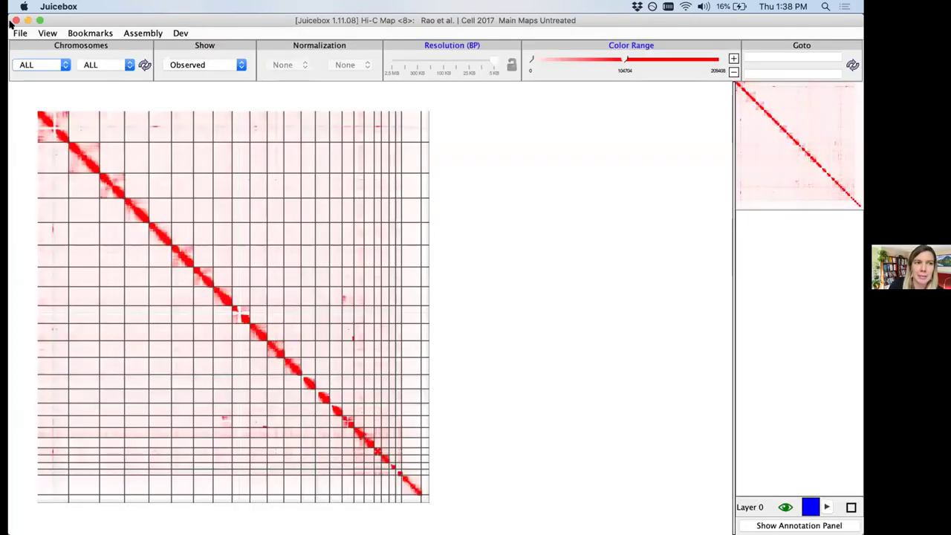
# Show the Untreated dataset's metrics, dismiss the error dialog and review its sequencing and Hi-C contact statistics
pyautogui.click(18, 33)
pyautogui.press('Down')
pyautogui.press('Down')
pyautogui.press('Down')
pyautogui.press('Down')
pyautogui.press('Down')
pyautogui.press('Down')
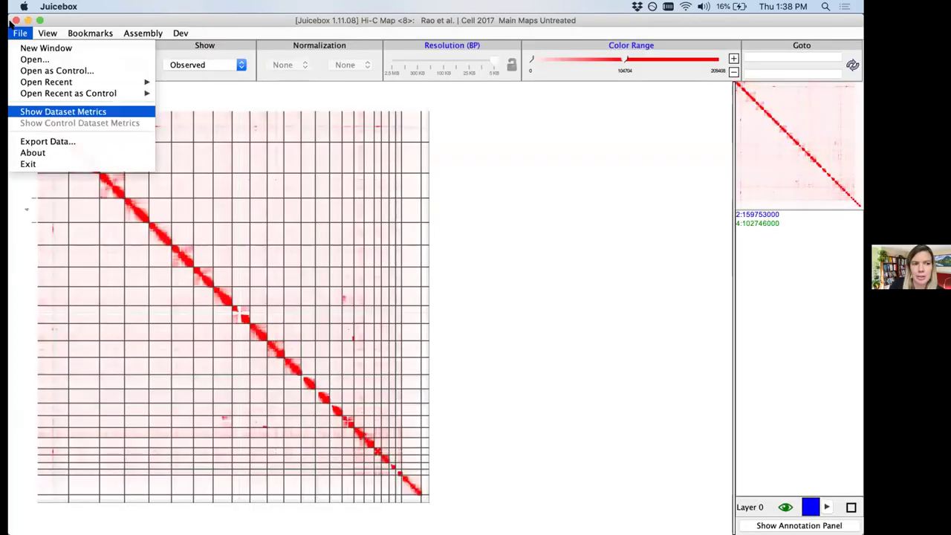
pyautogui.press('Return')
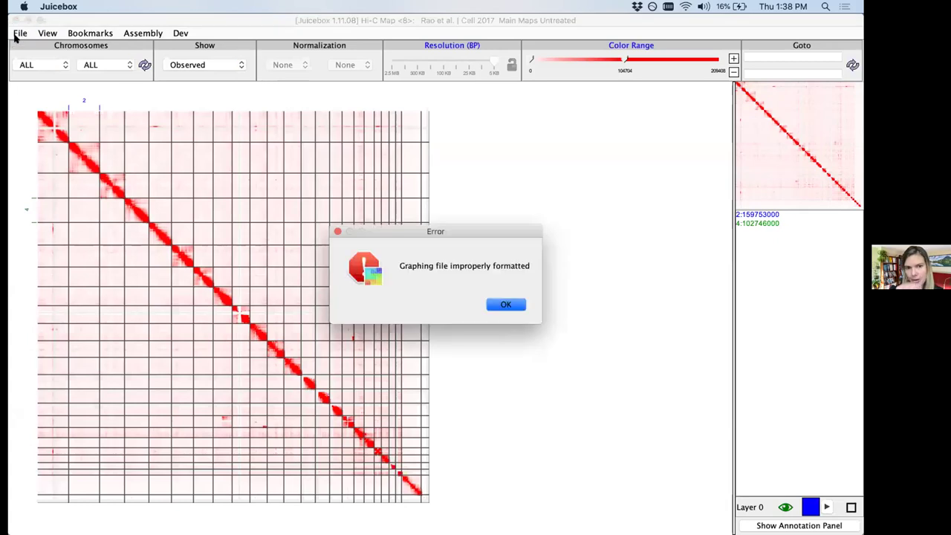
pyautogui.click(500, 302)
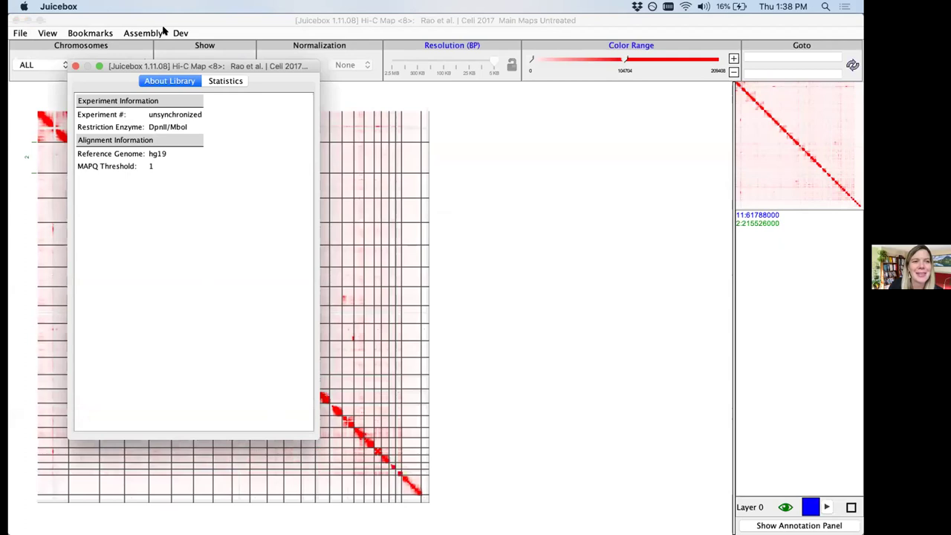
pyautogui.click(226, 81)
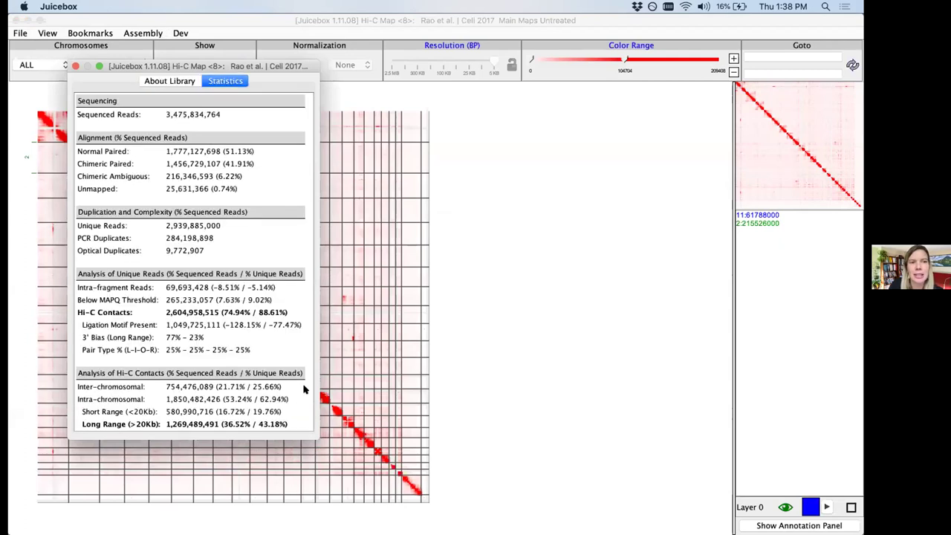
pyautogui.moveTo(317, 439); pyautogui.dragTo(321, 443)
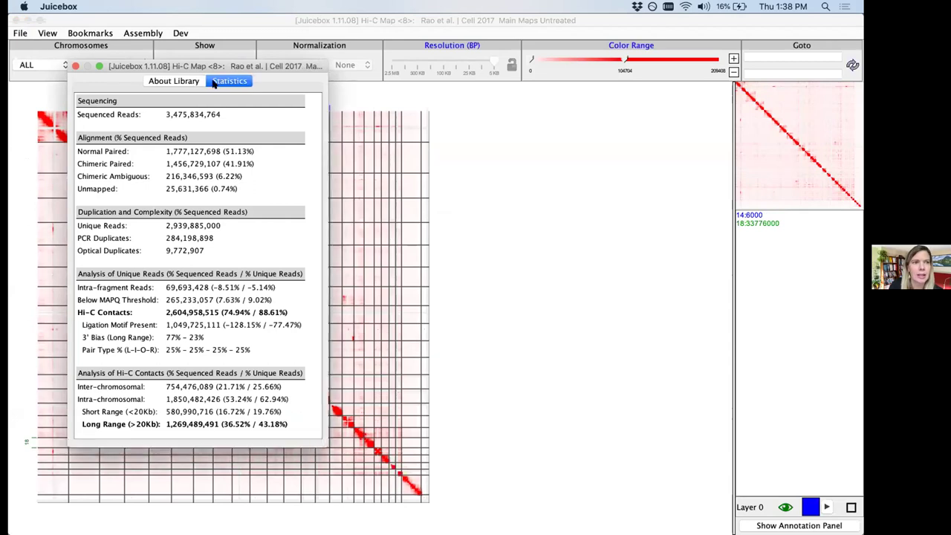
# Load the Auxin treated (6 hrs) withdrawn (20 min) map as the control and close the open metrics window
pyautogui.click(54, 29)
pyautogui.click(20, 33)
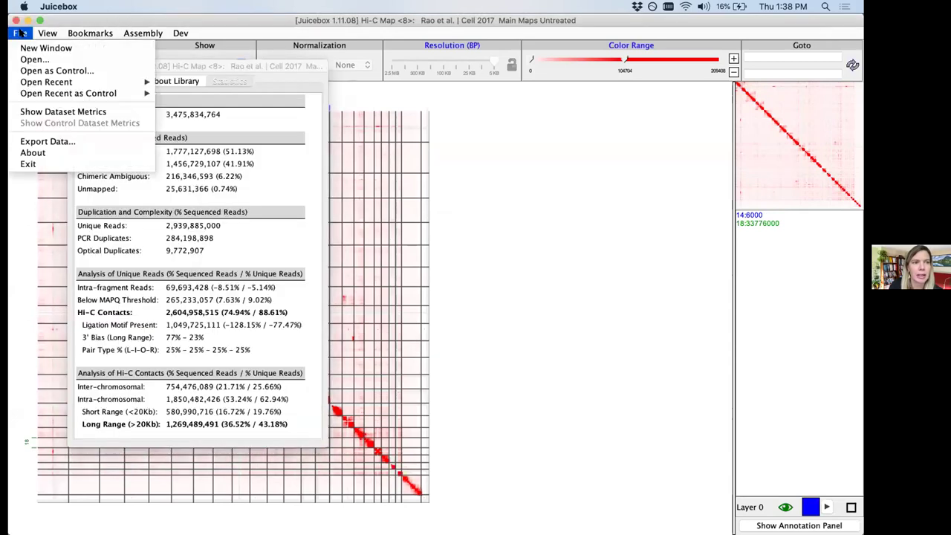
pyautogui.click(34, 71)
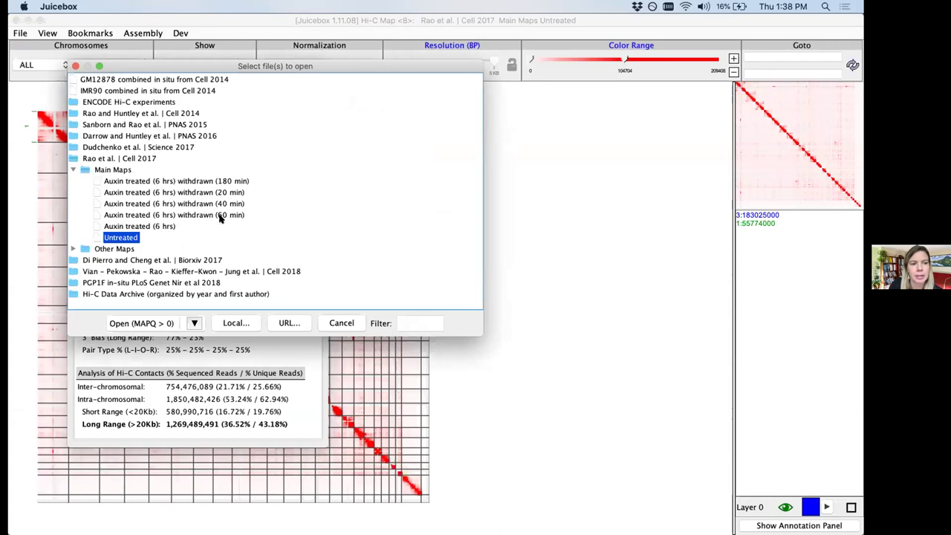
pyautogui.click(227, 193)
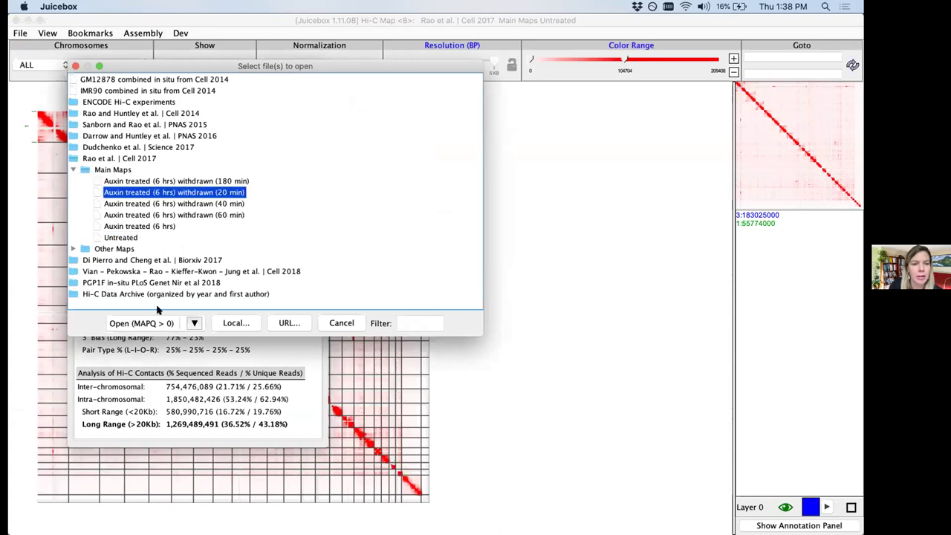
pyautogui.click(171, 324)
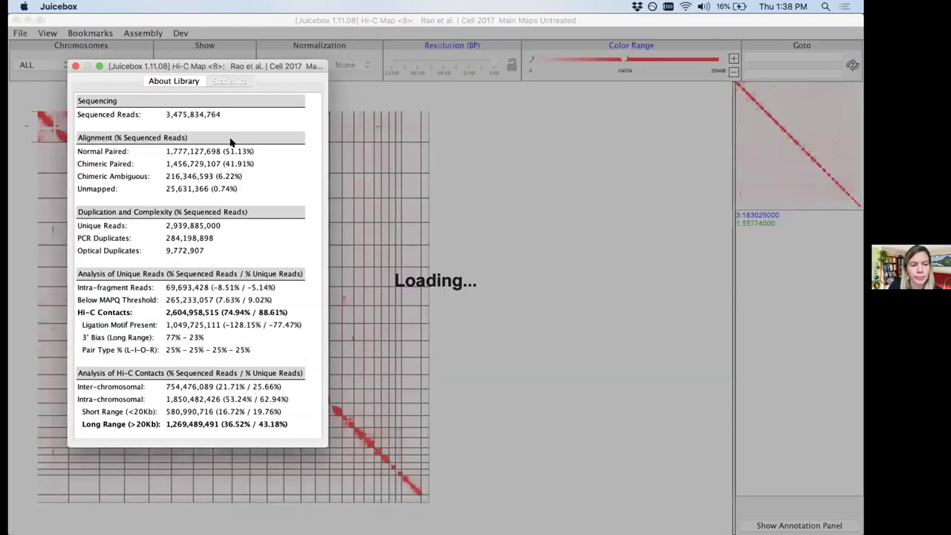
pyautogui.click(75, 66)
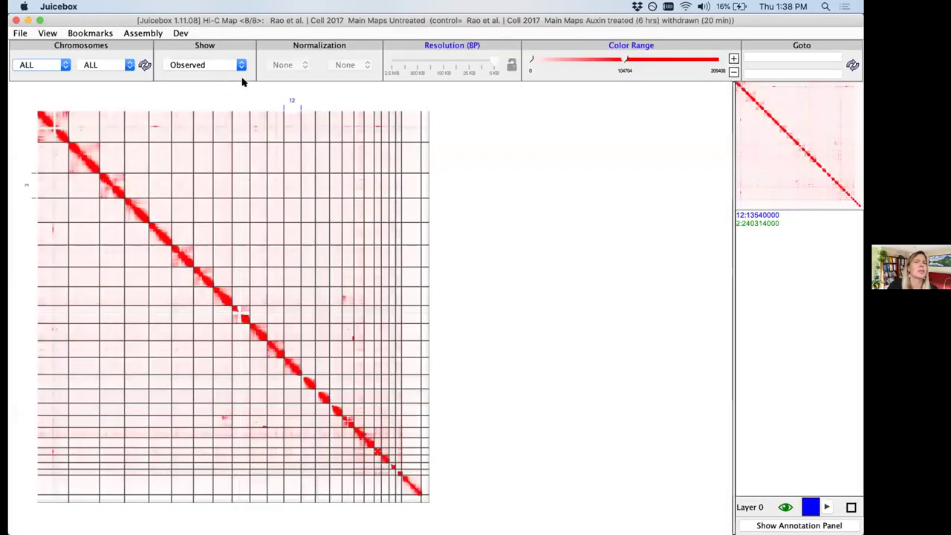
# Review the control dataset's library statistics and close its metrics window
pyautogui.click(16, 34)
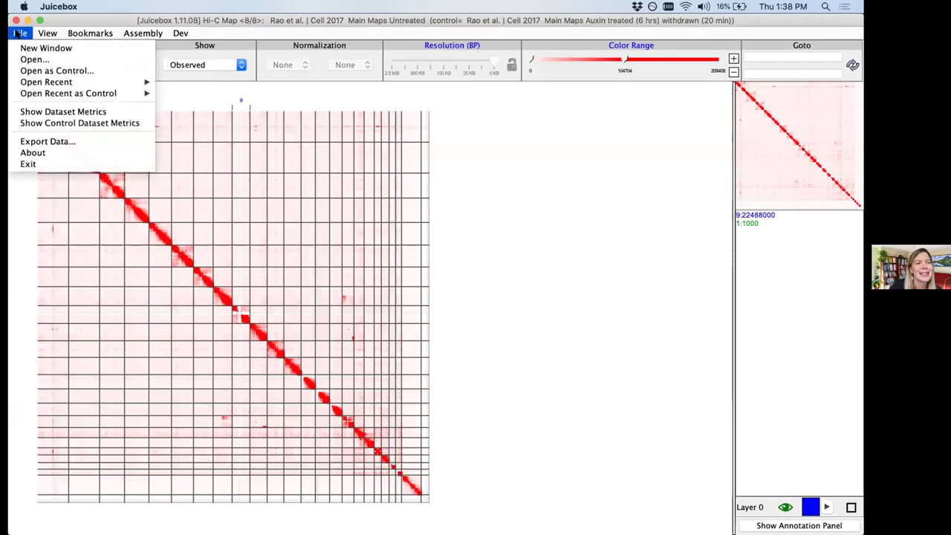
pyautogui.click(47, 125)
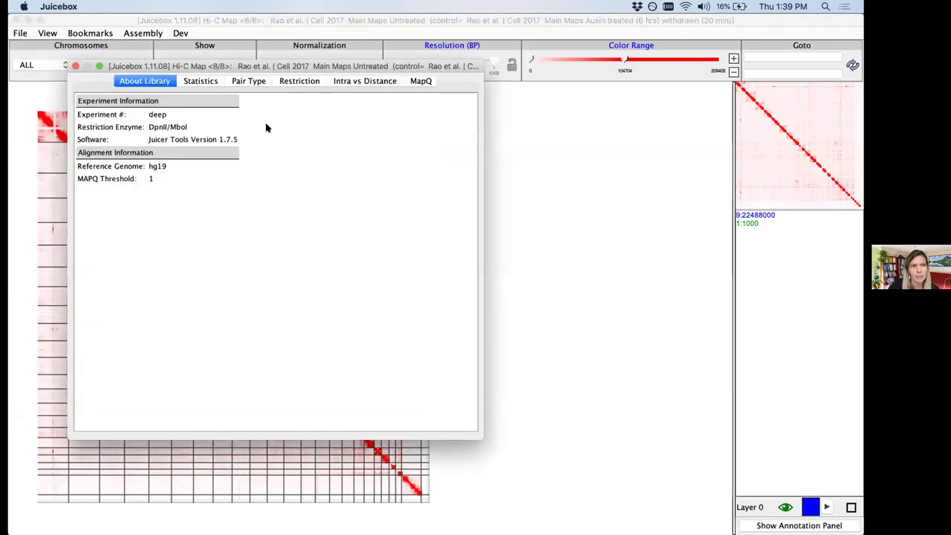
pyautogui.click(212, 80)
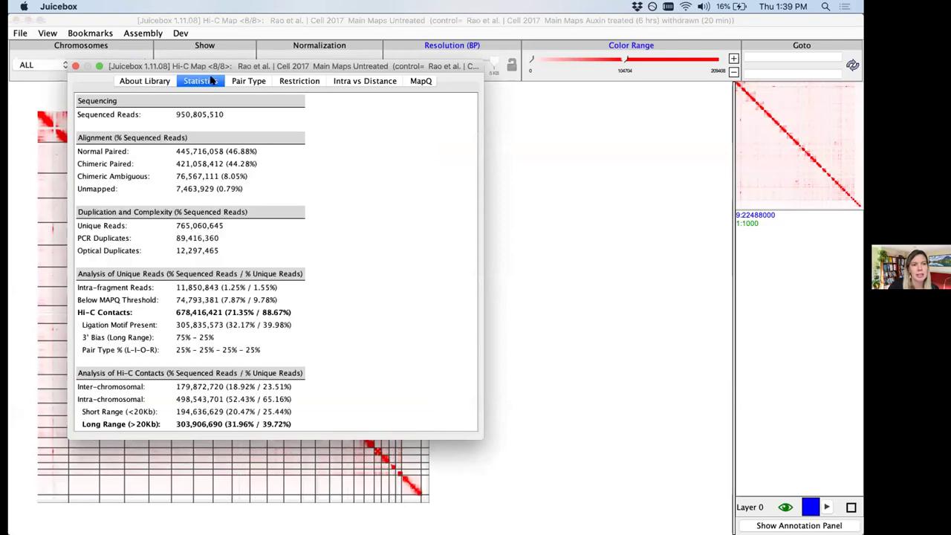
pyautogui.click(74, 66)
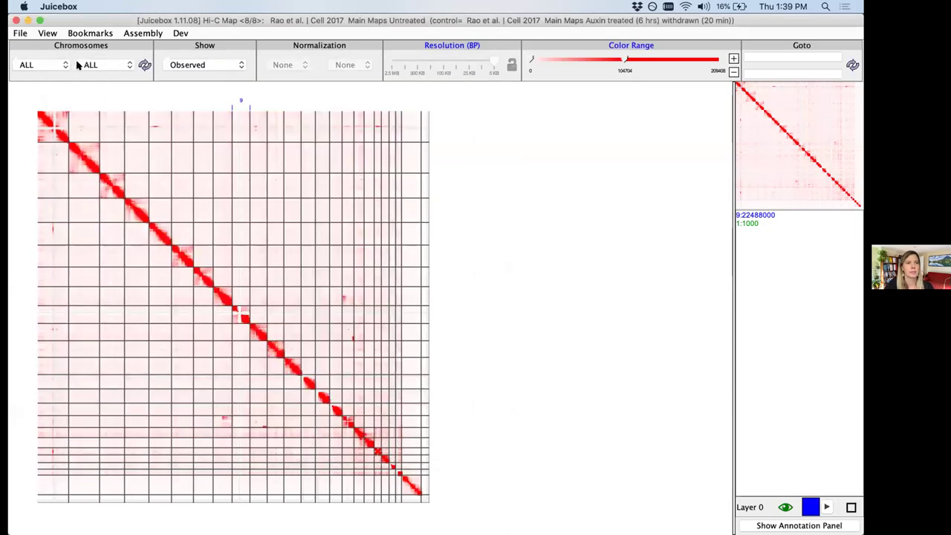
# Show the Untreated dataset's metrics again, dismiss the error dialog and display its statistics
pyautogui.click(20, 33)
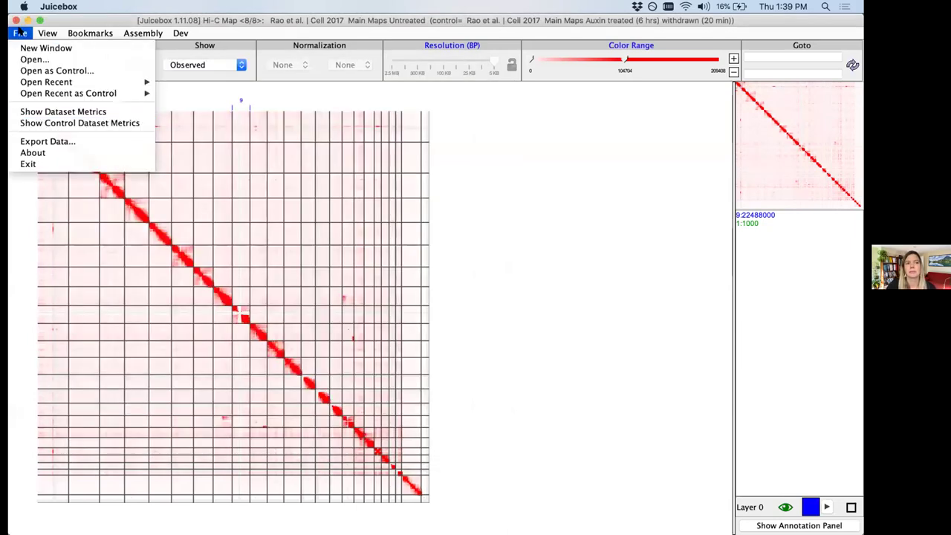
pyautogui.click(31, 112)
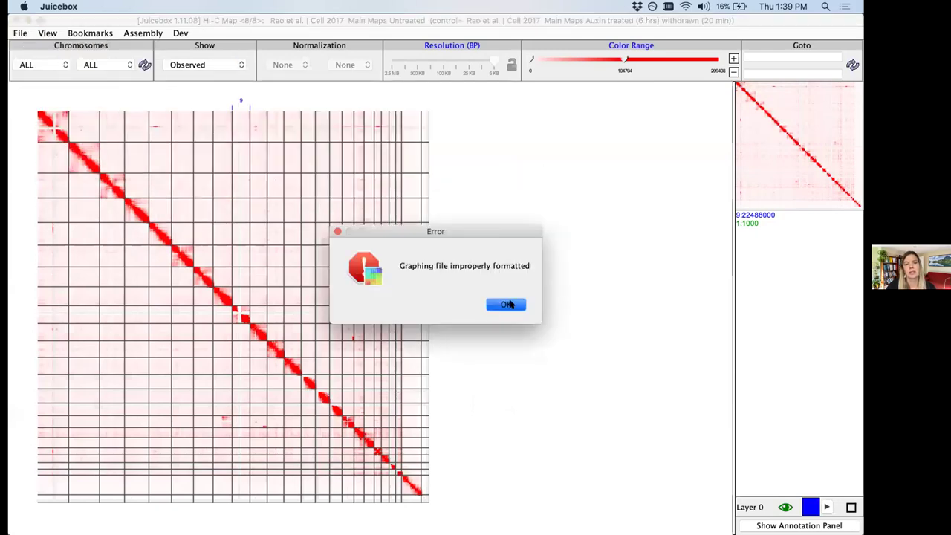
pyautogui.click(509, 305)
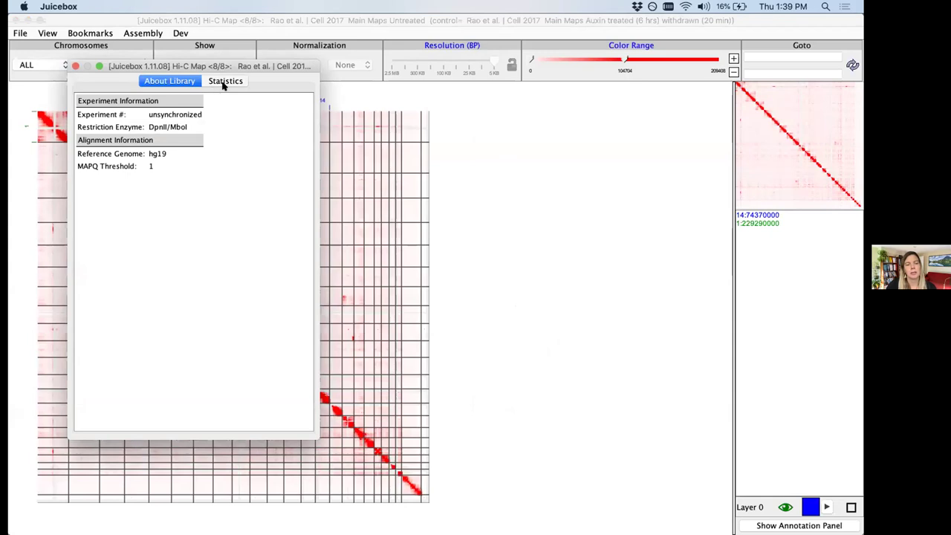
pyautogui.click(225, 81)
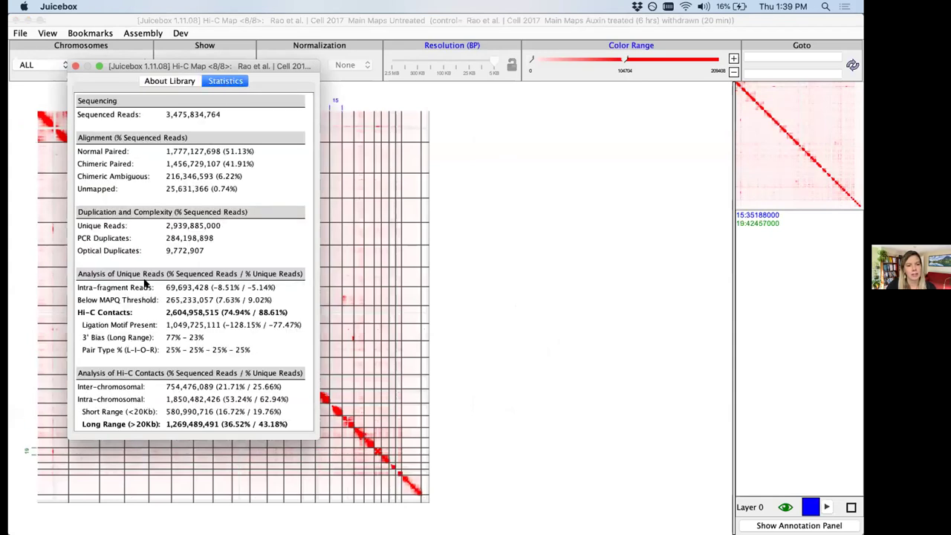
# Compare the control dataset's statistics side by side with the Untreated ones and close both metrics windows
pyautogui.click(18, 33)
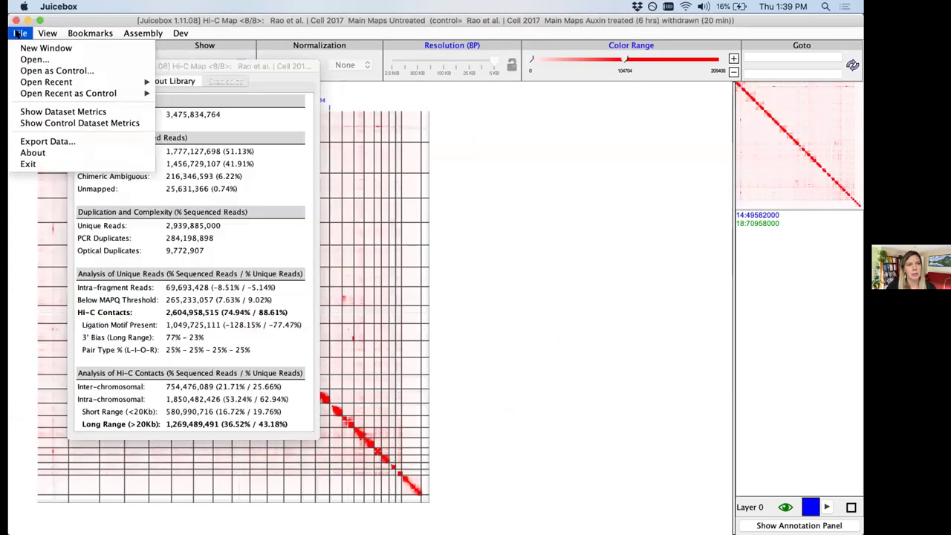
pyautogui.click(104, 113)
pyautogui.moveTo(344, 66); pyautogui.dragTo(375, 65)
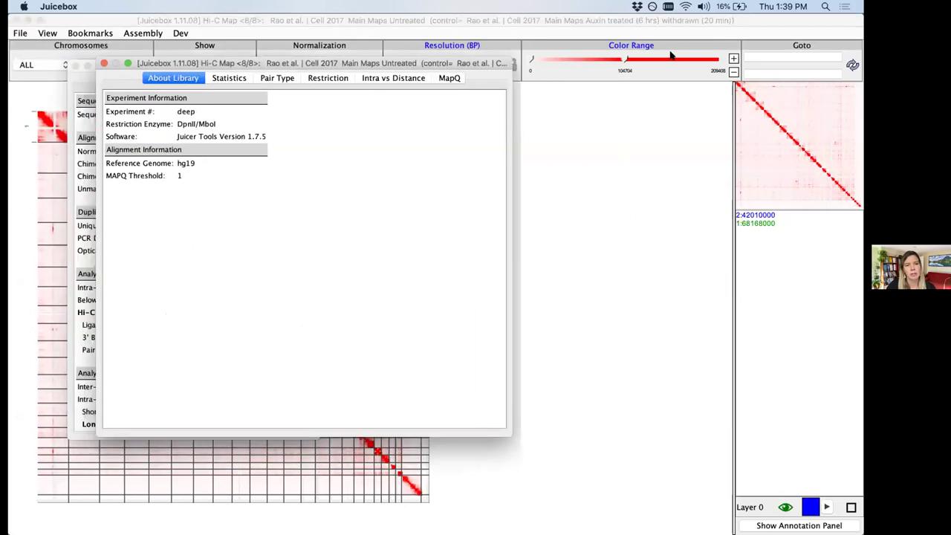
pyautogui.moveTo(659, 65); pyautogui.dragTo(606, 76)
pyautogui.click(496, 78)
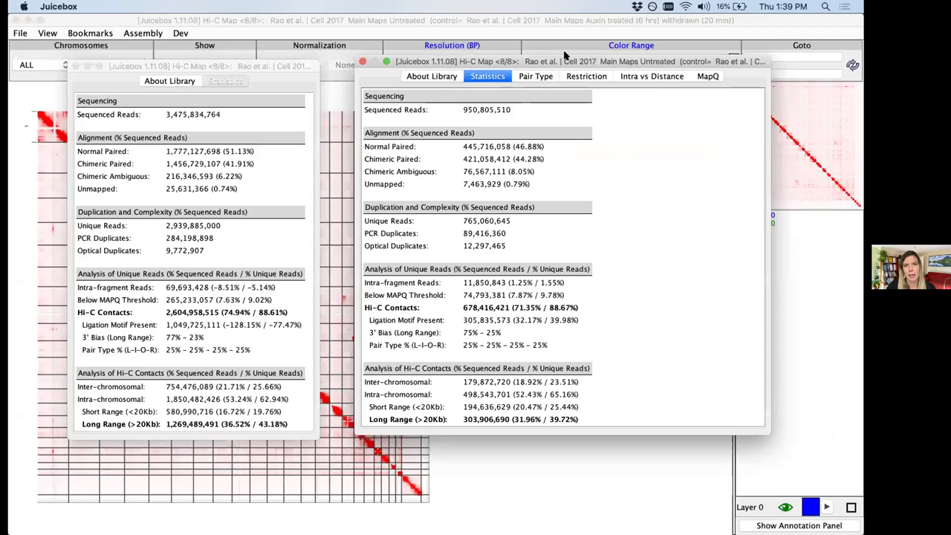
pyautogui.moveTo(554, 65); pyautogui.dragTo(528, 65)
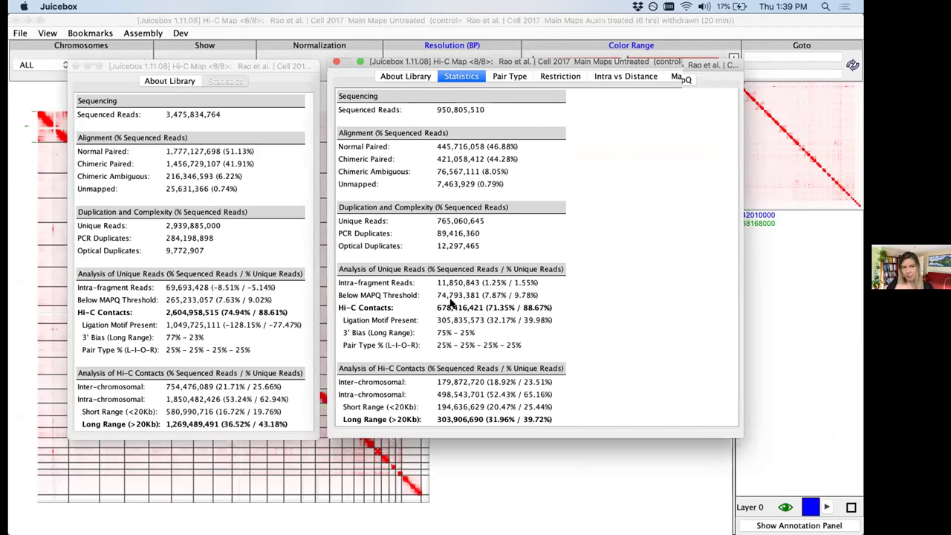
pyautogui.moveTo(335, 62); pyautogui.dragTo(334, 65)
pyautogui.click(334, 66)
pyautogui.click(74, 65)
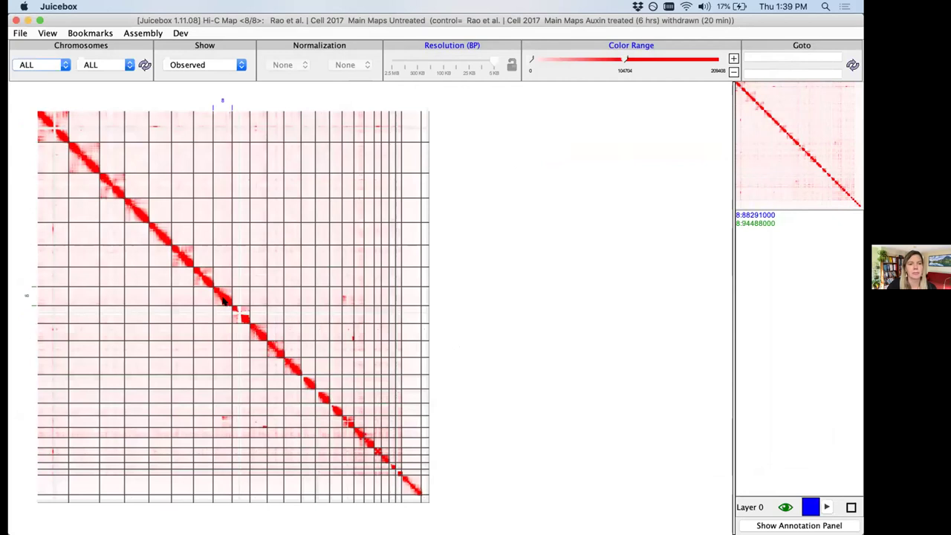
# Open the chromosome 8 map at 5 KB resolution and go to the diagonal around 134–139 Mb
pyautogui.click(223, 301)
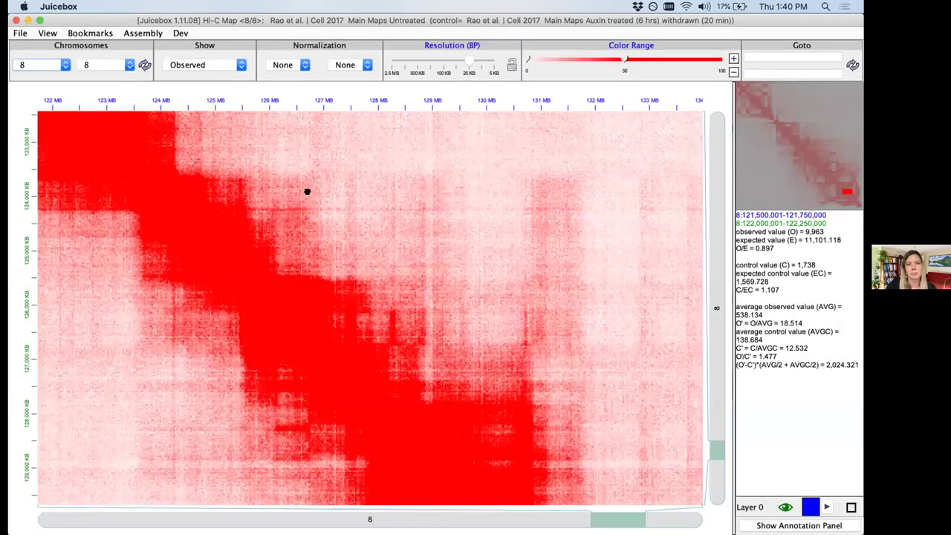
pyautogui.moveTo(466, 382); pyautogui.dragTo(206, 190)
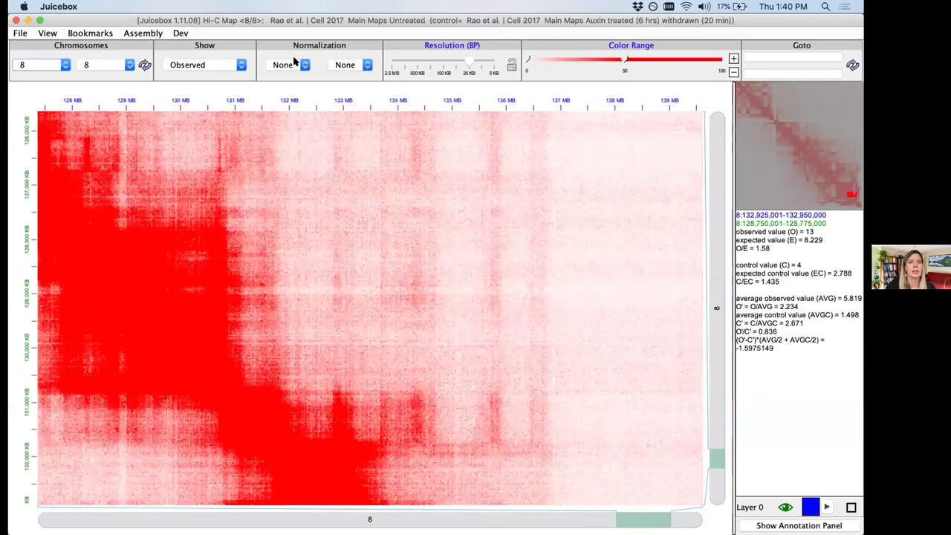
pyautogui.click(490, 68)
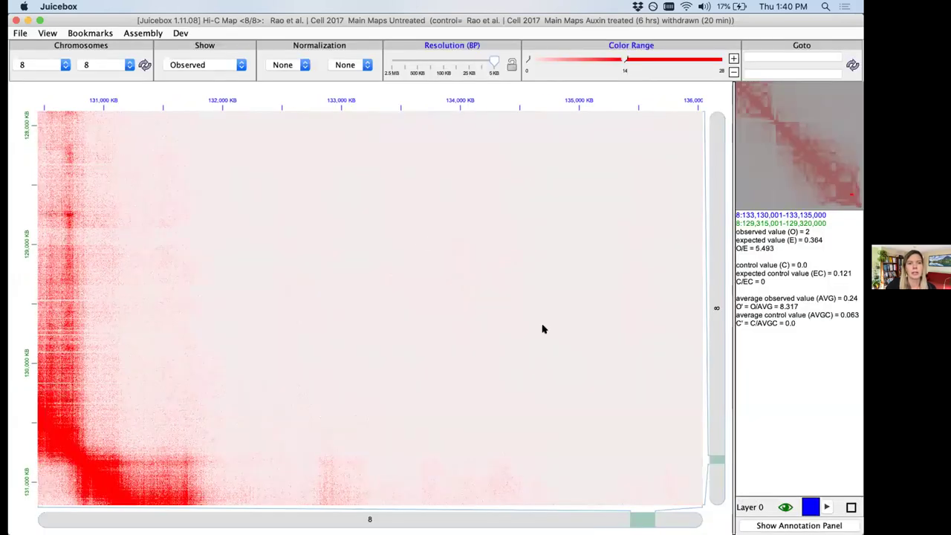
pyautogui.moveTo(425, 251); pyautogui.dragTo(410, 237)
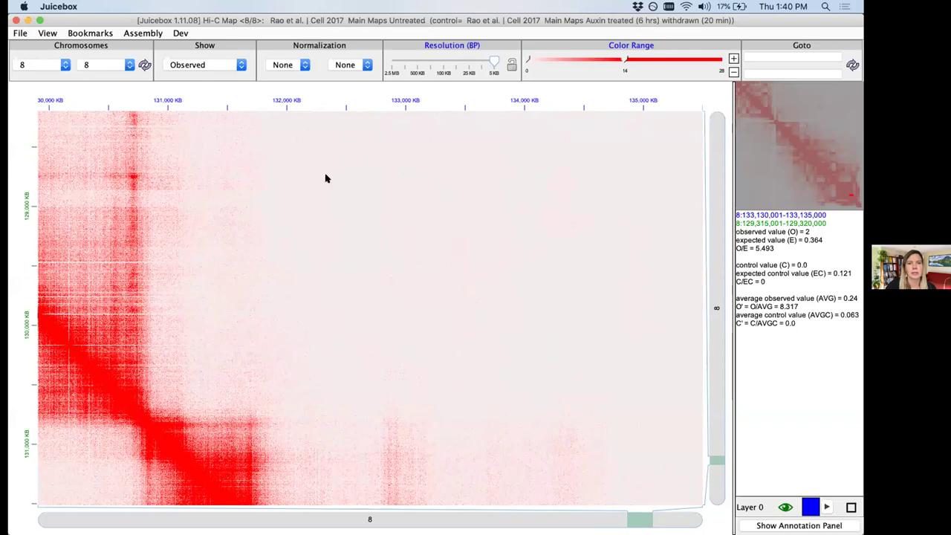
pyautogui.moveTo(496, 343); pyautogui.dragTo(316, 247)
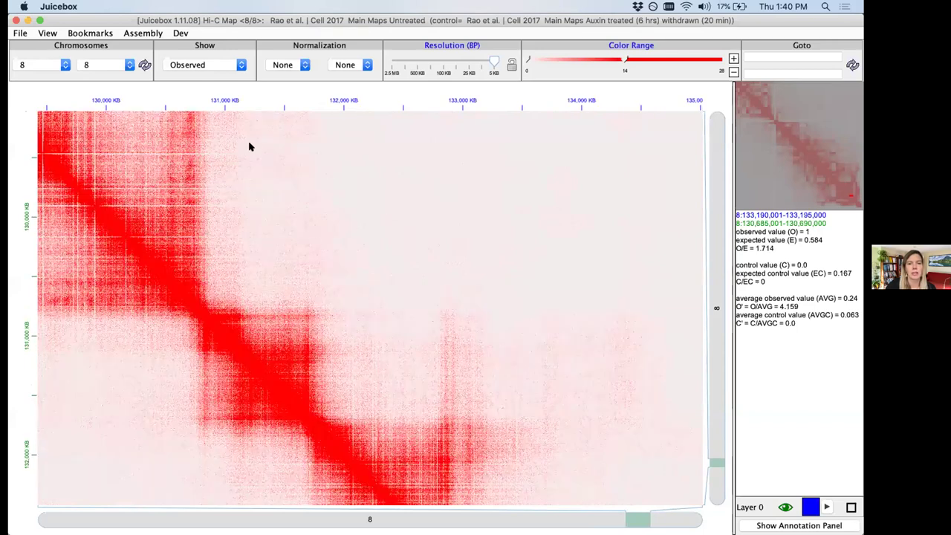
pyautogui.moveTo(346, 378); pyautogui.dragTo(189, 259)
pyautogui.moveTo(388, 268); pyautogui.dragTo(329, 175)
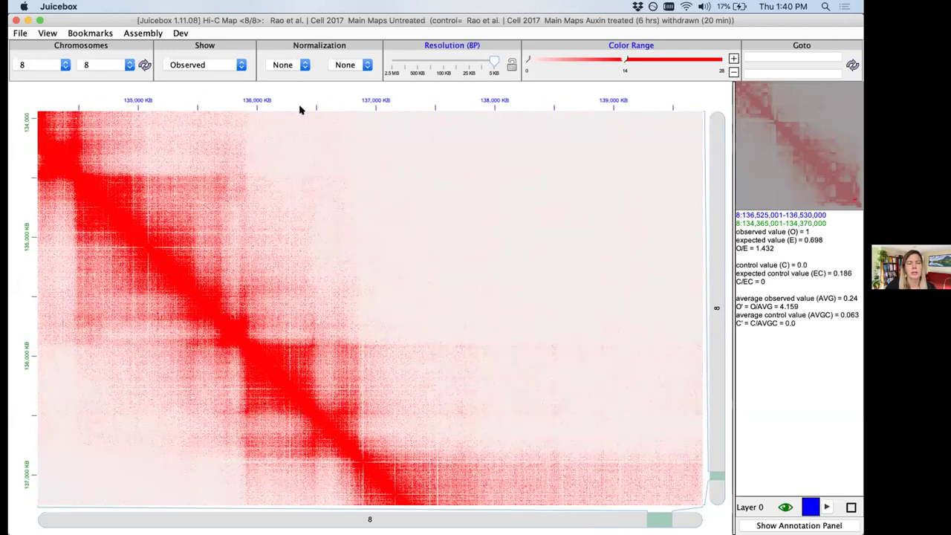
# Set the normalization of both the observed and the control map to Balanced
pyautogui.click(347, 65)
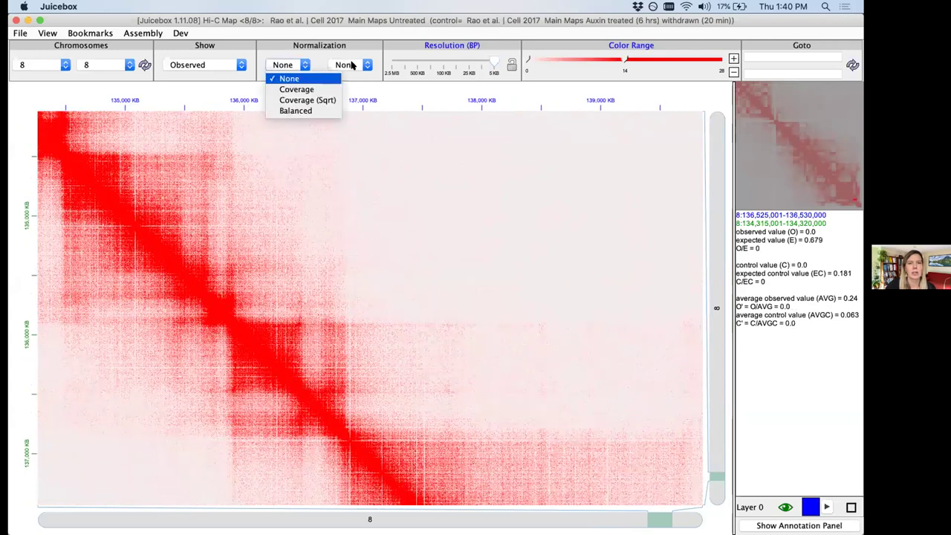
pyautogui.click(363, 112)
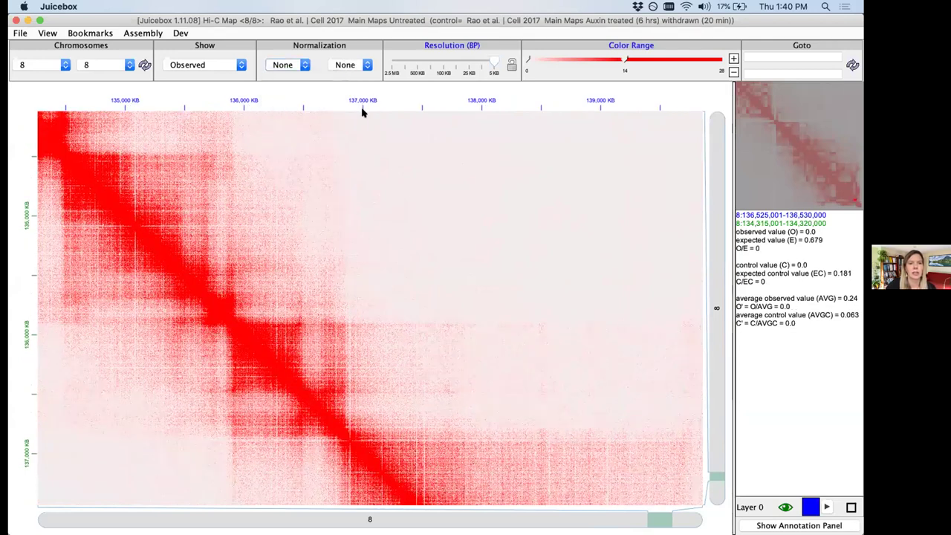
pyautogui.click(346, 64)
pyautogui.click(350, 111)
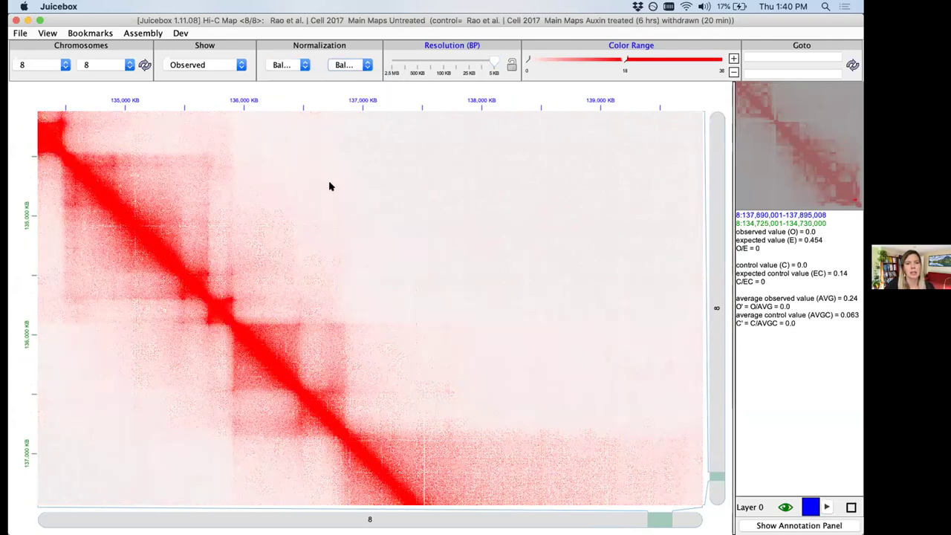
# View the chromosome 8 region as the Control map and as the Expected map
pyautogui.click(38, 34)
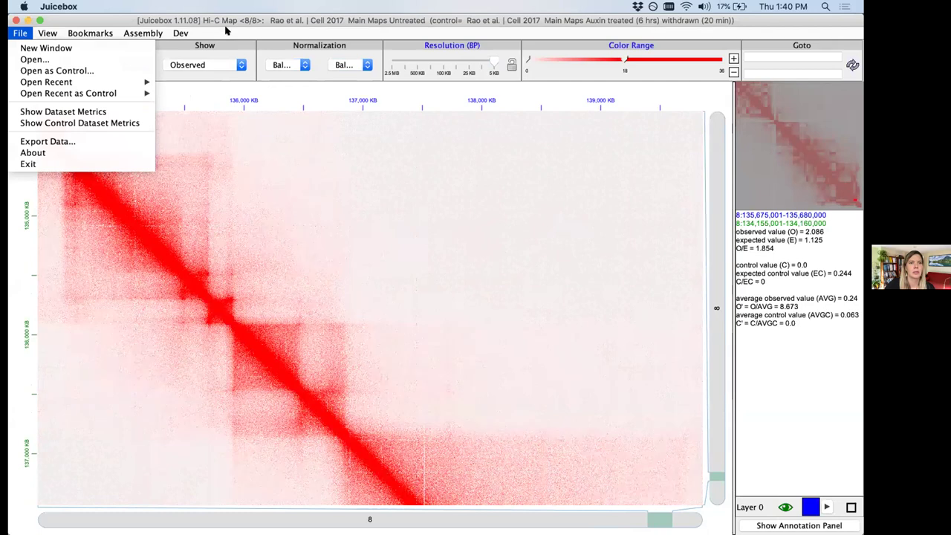
pyautogui.click(327, 35)
pyautogui.click(241, 65)
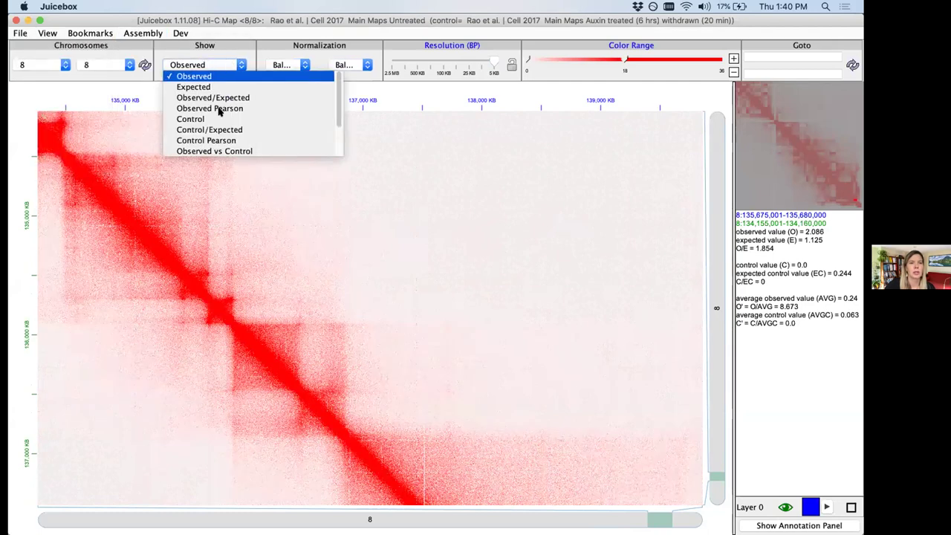
pyautogui.scroll(-1, 219, 111)
pyautogui.scroll(-1, 219, 110)
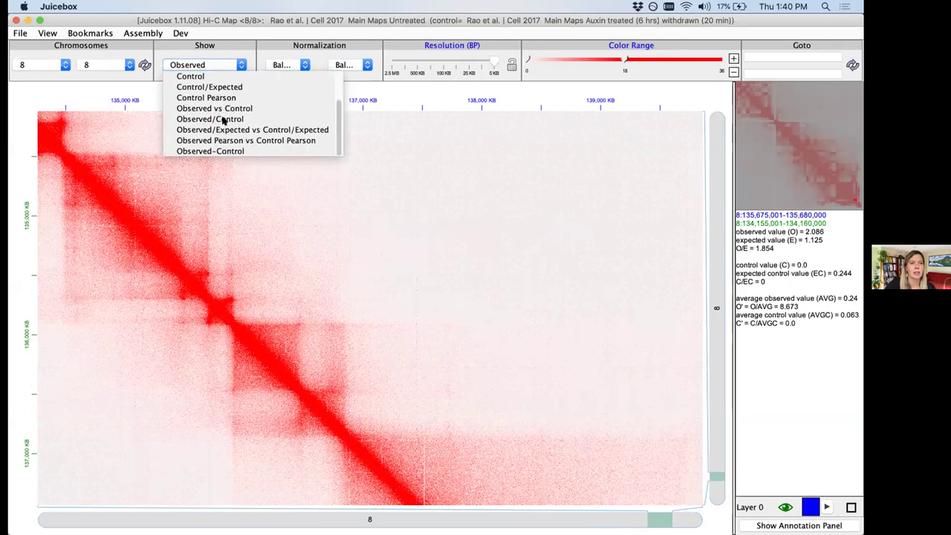
pyautogui.press('Escape')
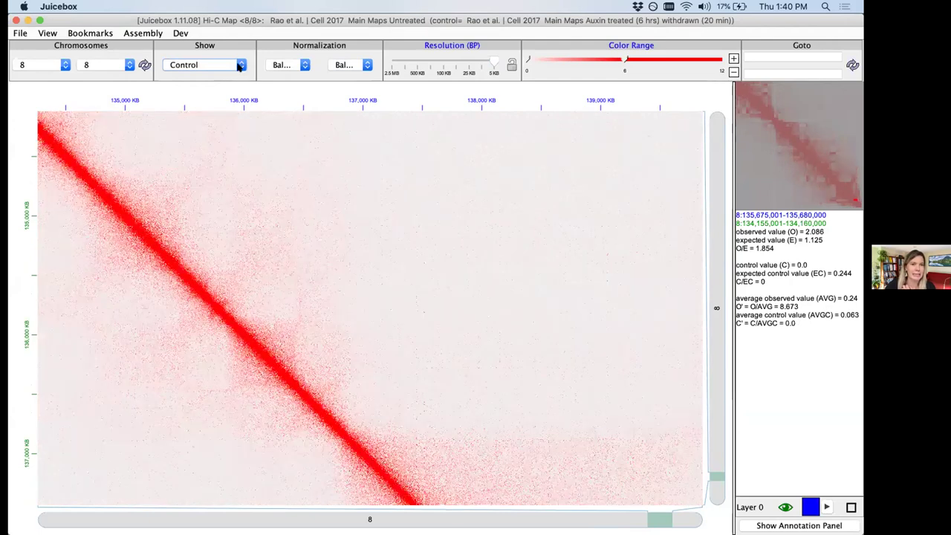
pyautogui.click(240, 65)
pyautogui.click(238, 87)
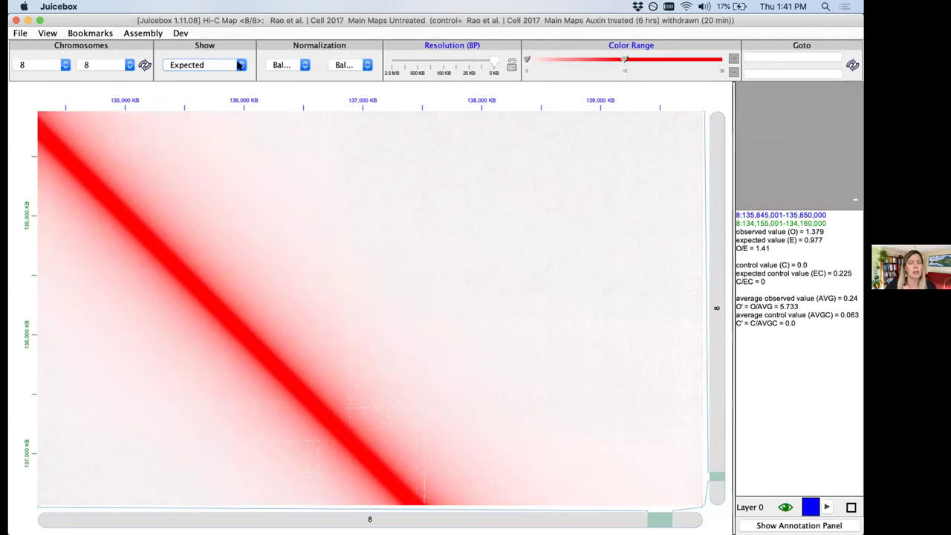
# Display the region as Observed vs Control and lower the color range value to 8
pyautogui.press('Up')
pyautogui.click(240, 65)
pyautogui.scroll(-1, 238, 127)
pyautogui.press('Escape')
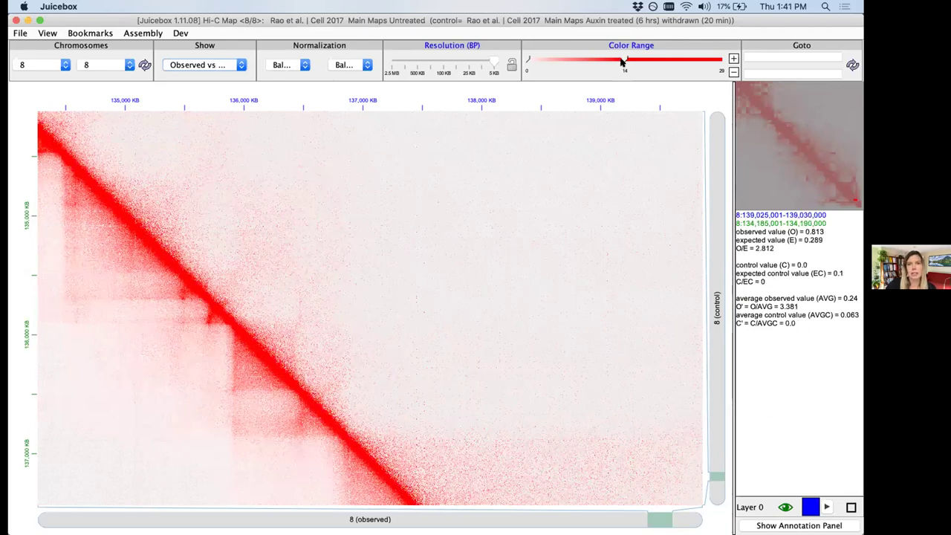
pyautogui.moveTo(623, 60); pyautogui.dragTo(582, 63)
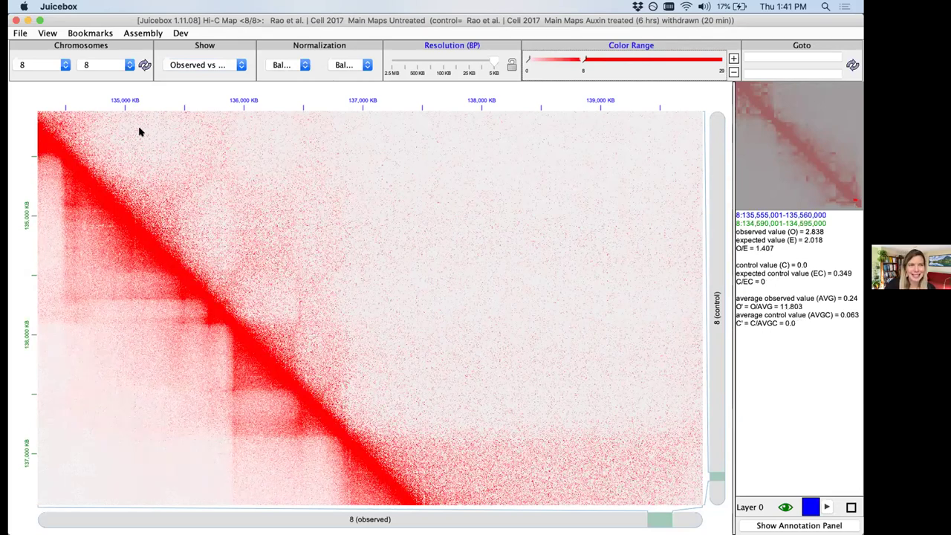
# Switch to the Juicebox tutorial in Chrome, open the Juicebox (Desktop) page and review its instructions on opening .hic files and zooming
pyautogui.moveTo(223, 524)
pyautogui.click(294, 513)
pyautogui.press('super+1')
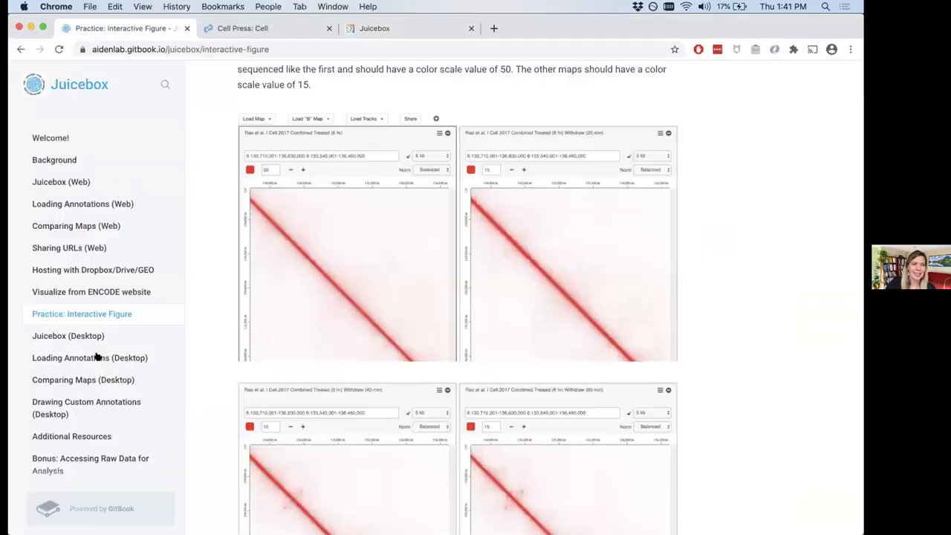
pyautogui.click(101, 336)
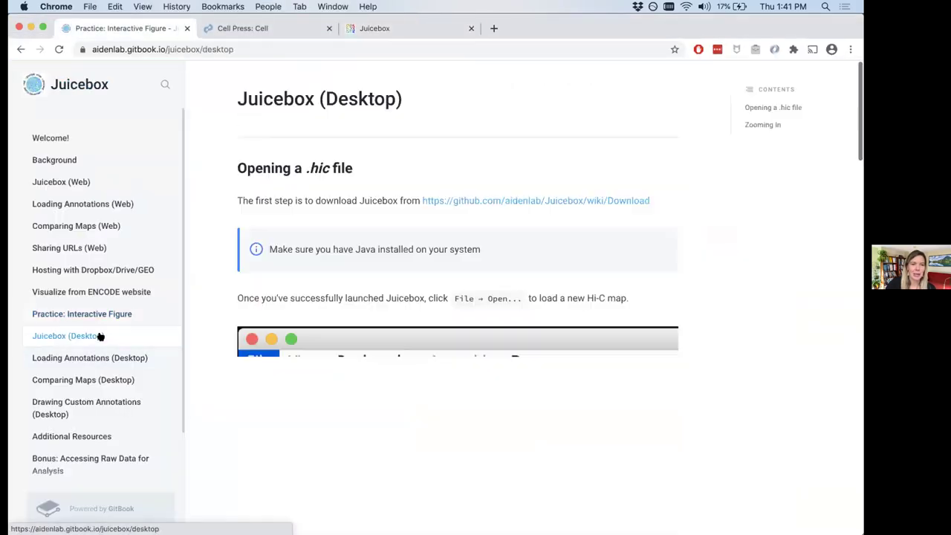
pyautogui.scroll(-5, 379, 223)
pyautogui.scroll(-2, 373, 270)
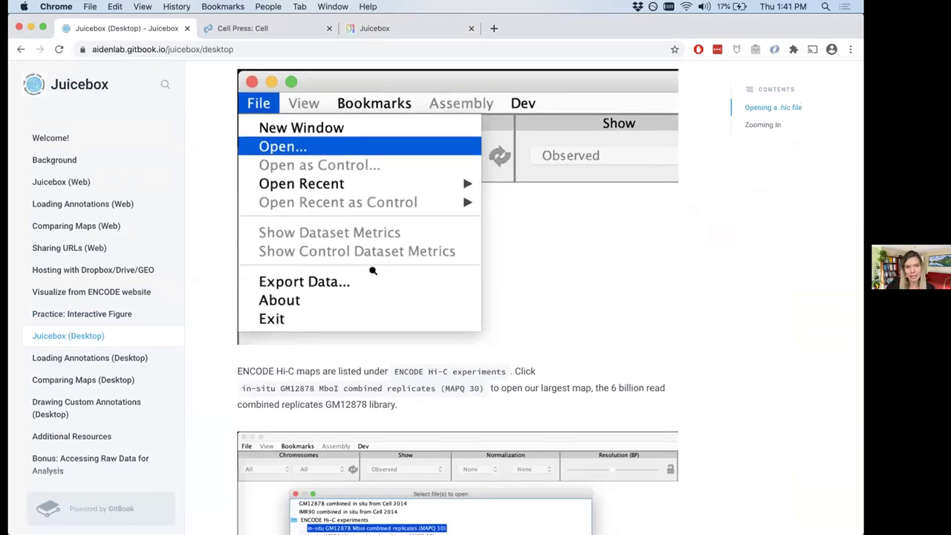
pyautogui.scroll(-10, 373, 271)
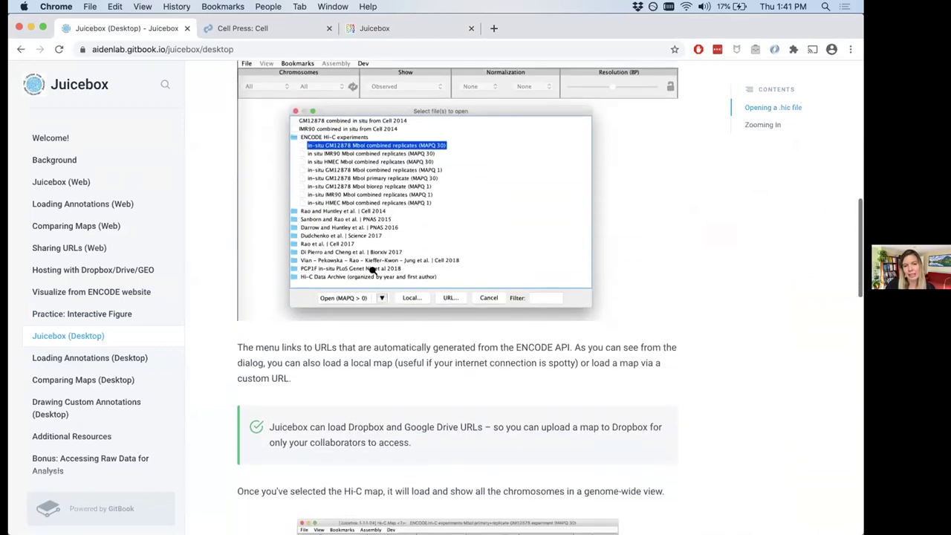
pyautogui.scroll(-20, 373, 270)
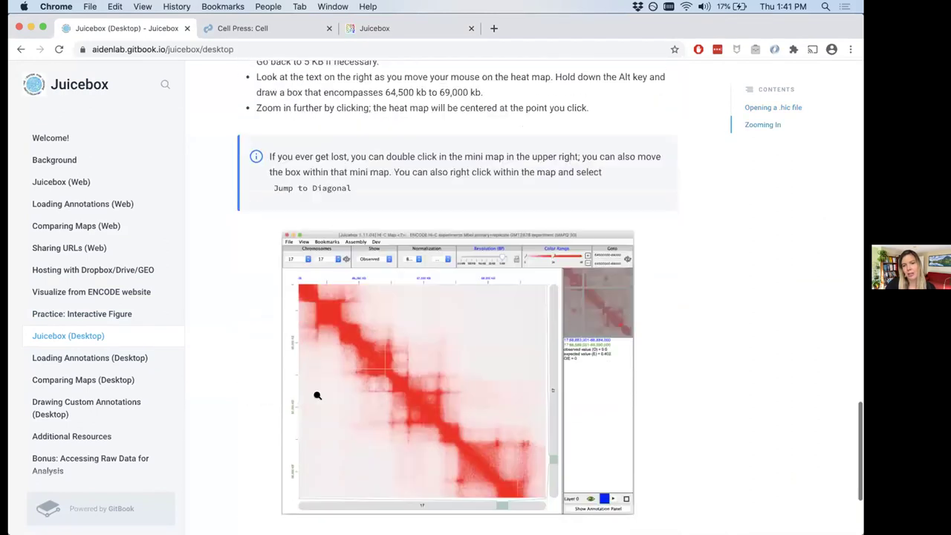
pyautogui.scroll(-2, 556, 236)
pyautogui.scroll(-3, 556, 236)
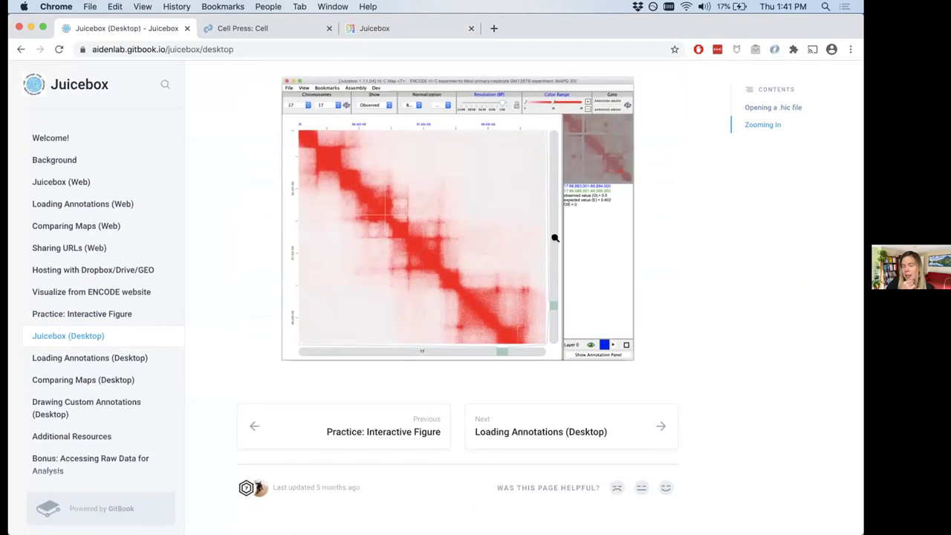
# Open the Loading Annotations (Desktop) tutorial page and review its sections on loading 1D annotations, loading 2D annotations and putting both together
pyautogui.click(561, 418)
pyautogui.scroll(-8, 366, 159)
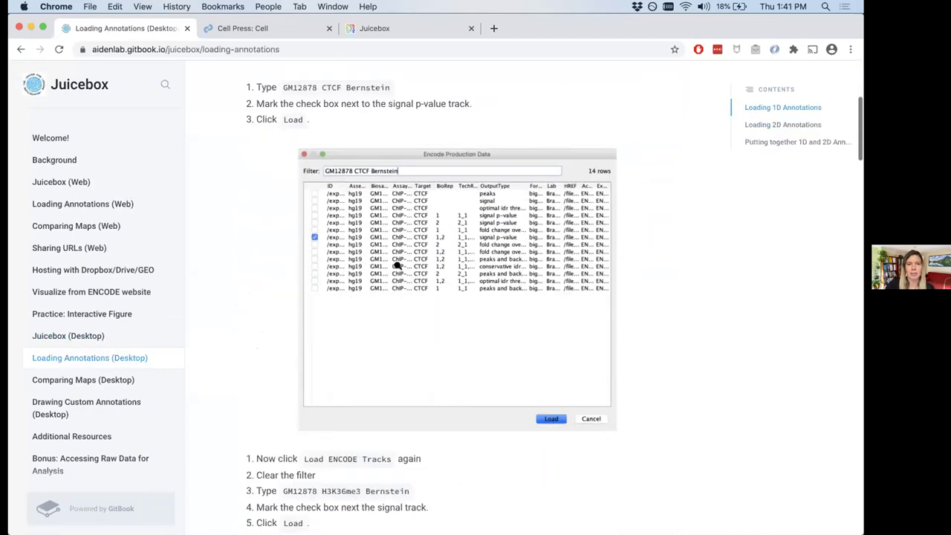
pyautogui.scroll(-10, 366, 159)
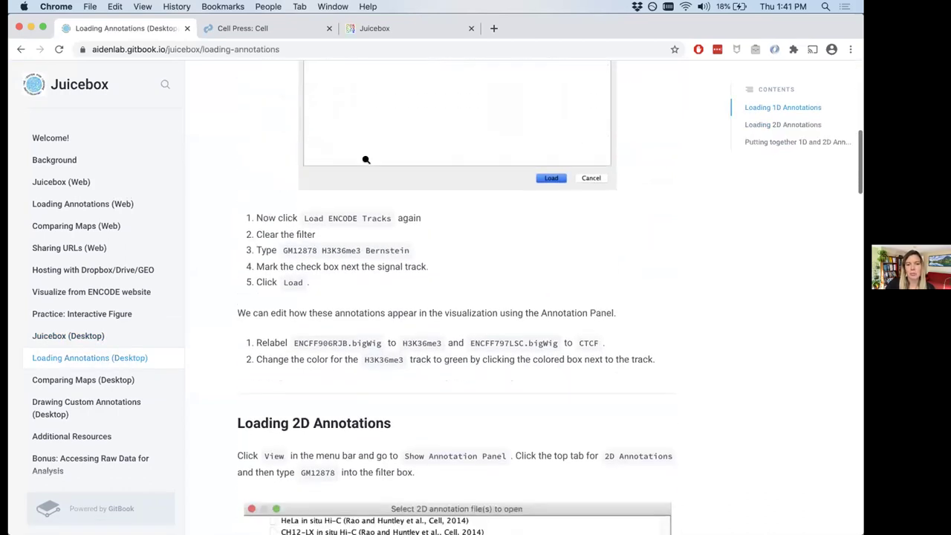
pyautogui.scroll(-12, 365, 160)
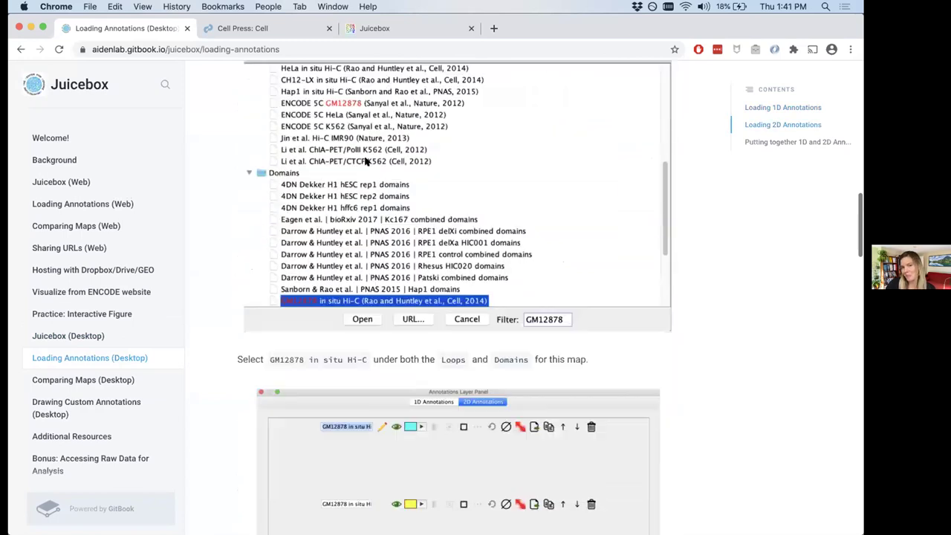
pyautogui.scroll(-9, 365, 160)
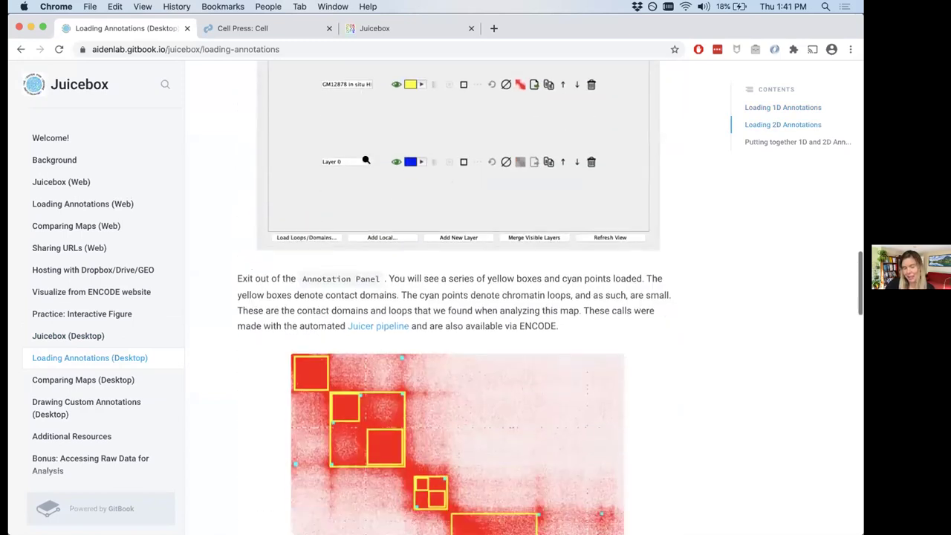
pyautogui.scroll(-9, 365, 161)
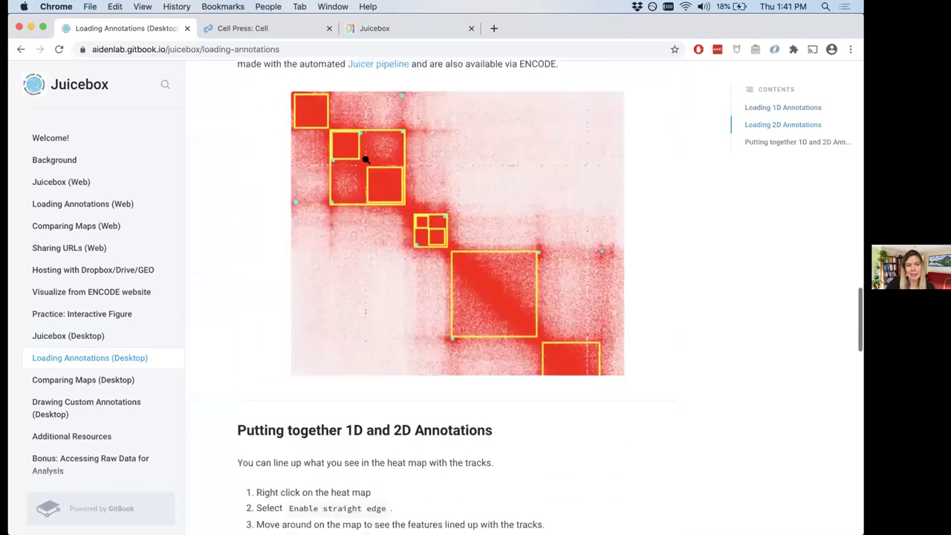
pyautogui.scroll(-7, 365, 159)
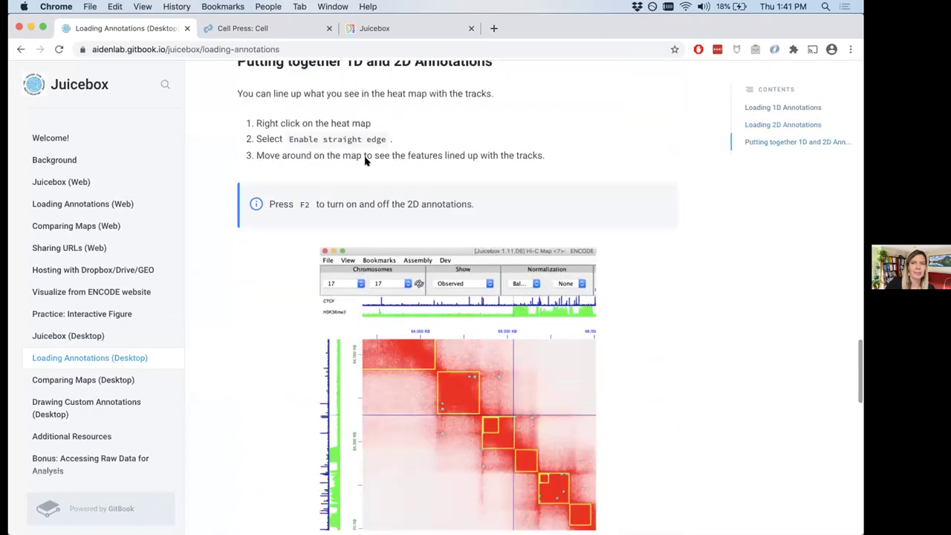
pyautogui.scroll(-1, 365, 160)
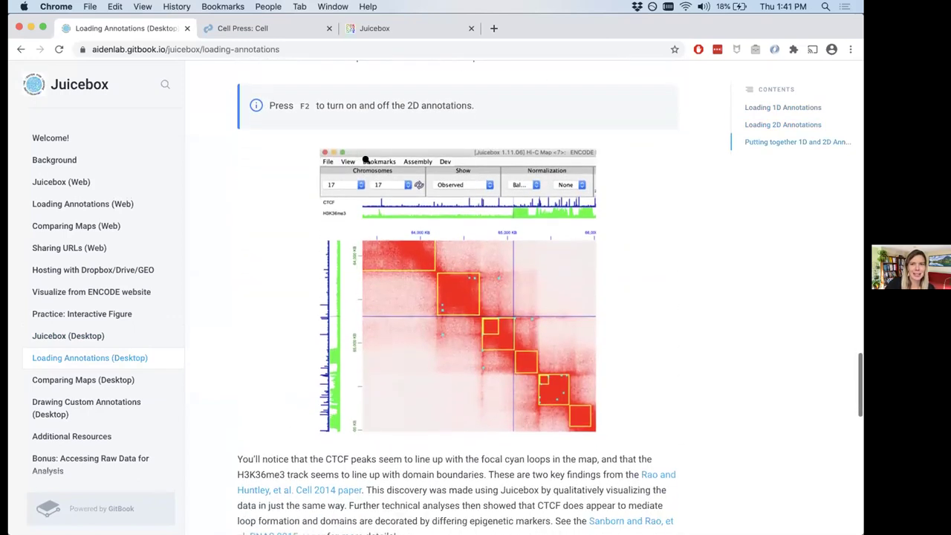
pyautogui.scroll(-1, 365, 161)
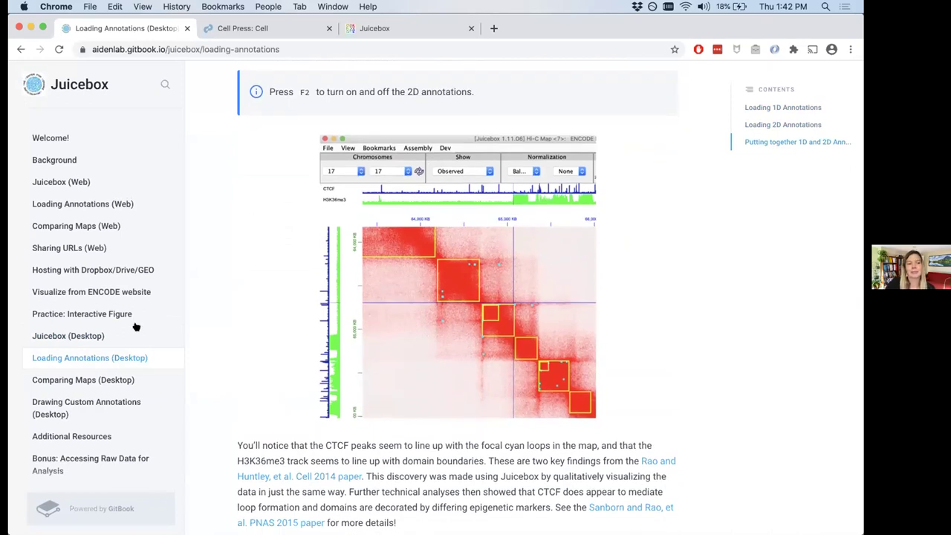
pyautogui.scroll(-2, 137, 325)
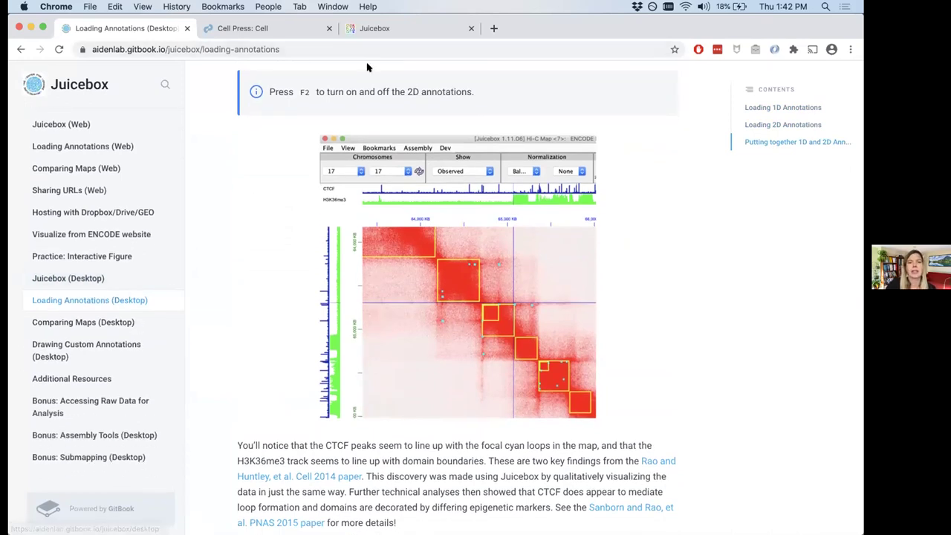
# Go back to the Juicebox web page with the compared maps and open the Aiden Lab forum from it
pyautogui.click(395, 25)
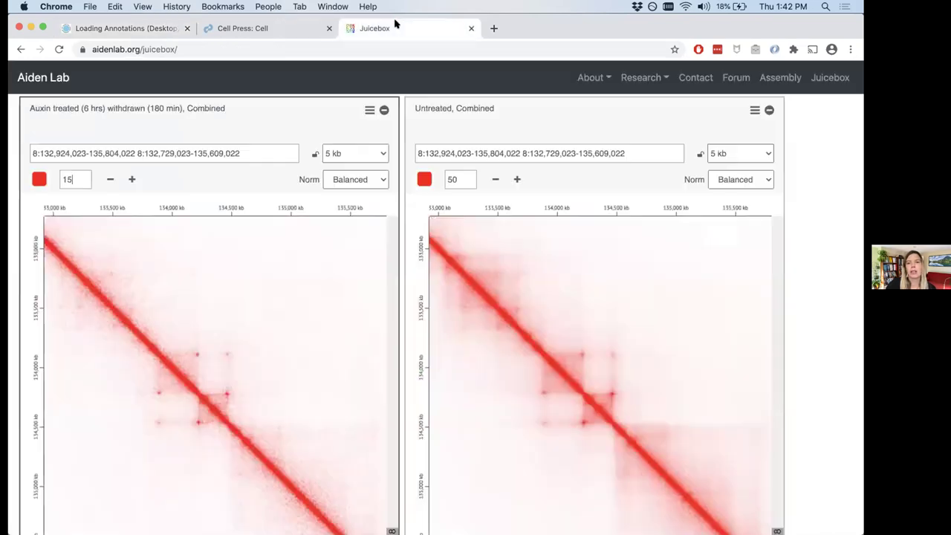
pyautogui.scroll(8, 667, 151)
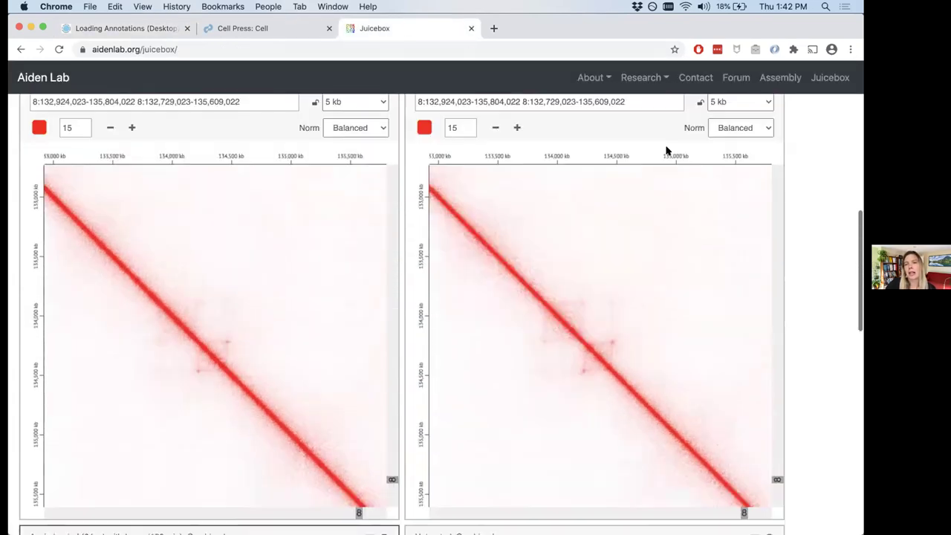
pyautogui.scroll(5, 667, 151)
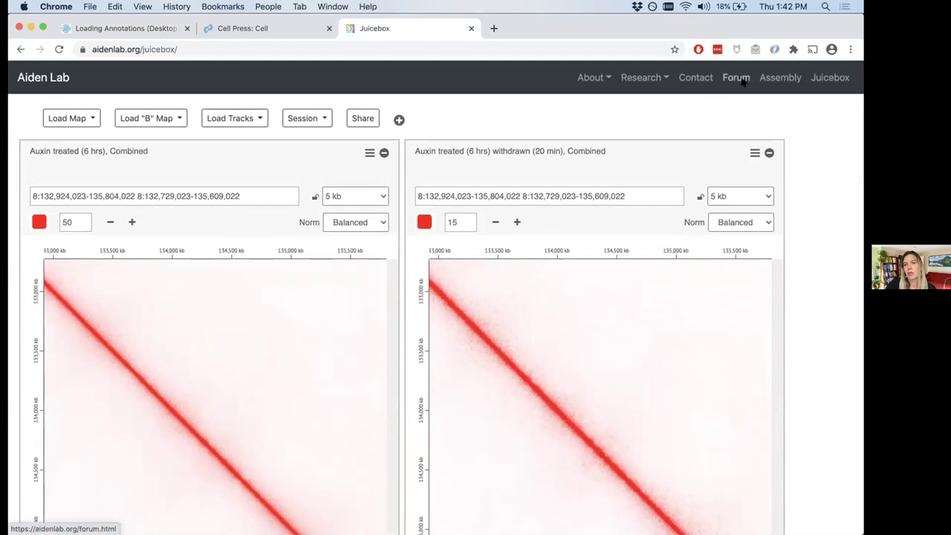
pyautogui.click(735, 77)
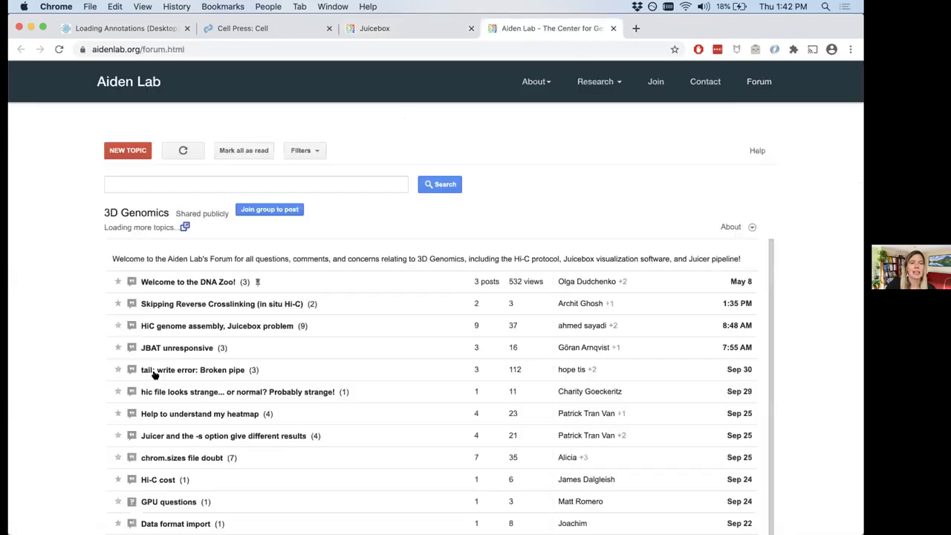
# Look through the 3D Genomics forum's topic list for questions on Hi-C, Juicebox and the Juicer pipeline
pyautogui.scroll(-1, 81, 451)
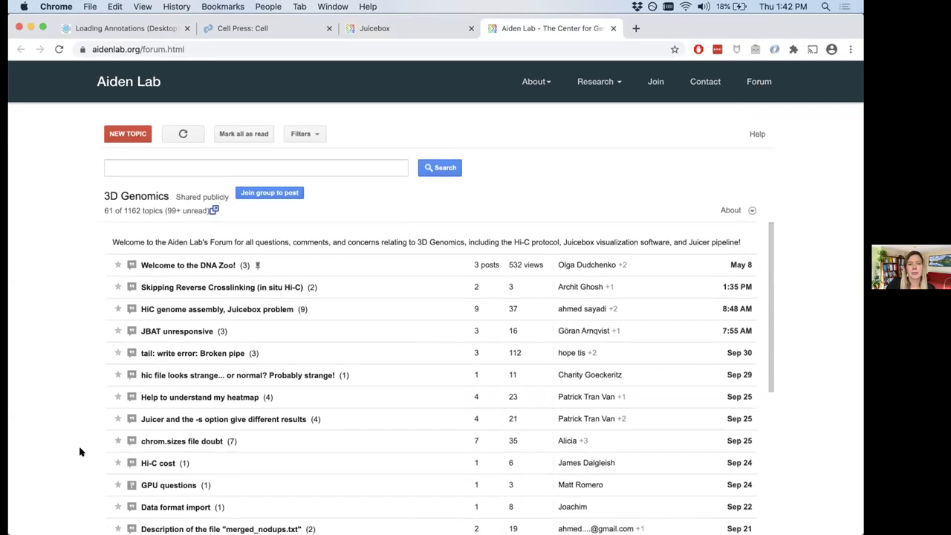
pyautogui.scroll(-1, 80, 451)
pyautogui.scroll(2, 79, 451)
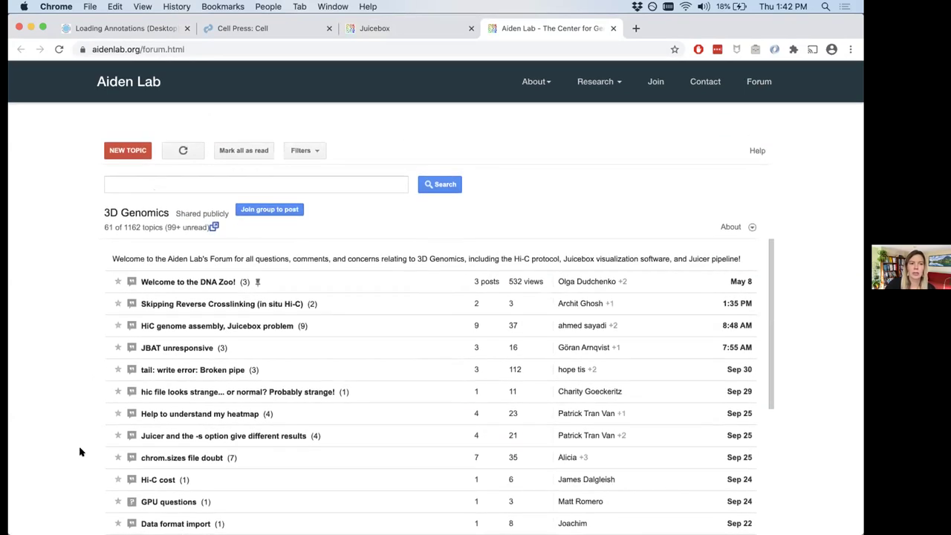
pyautogui.scroll(-5, 51, 298)
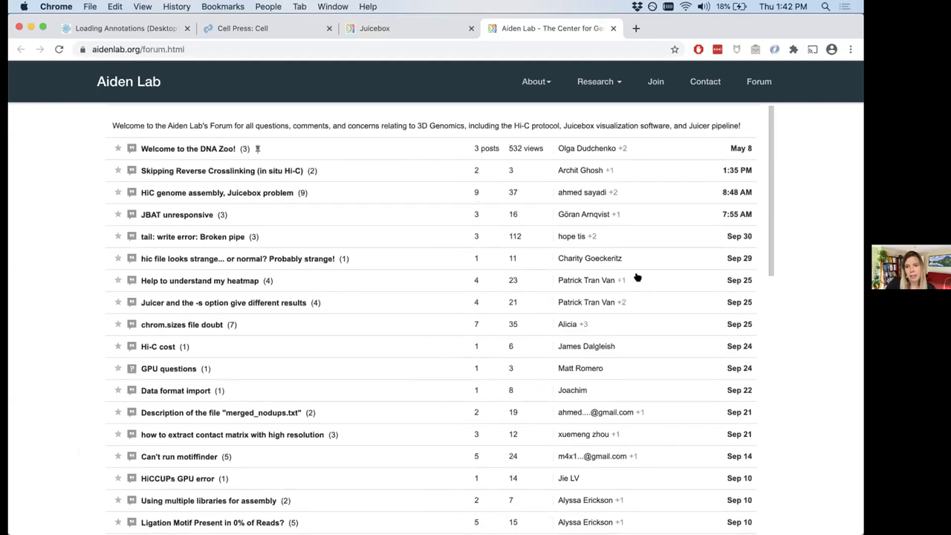
pyautogui.scroll(5, 121, 213)
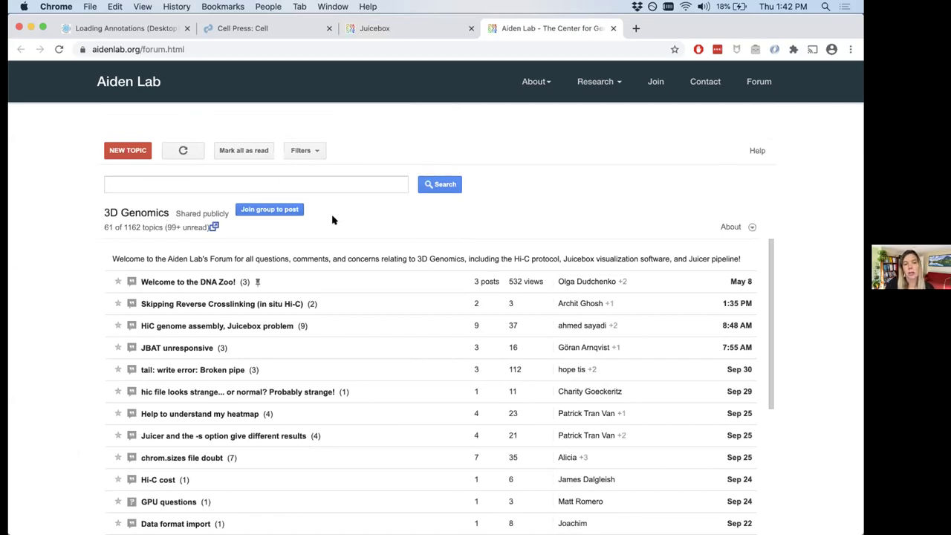
pyautogui.scroll(-4, 332, 220)
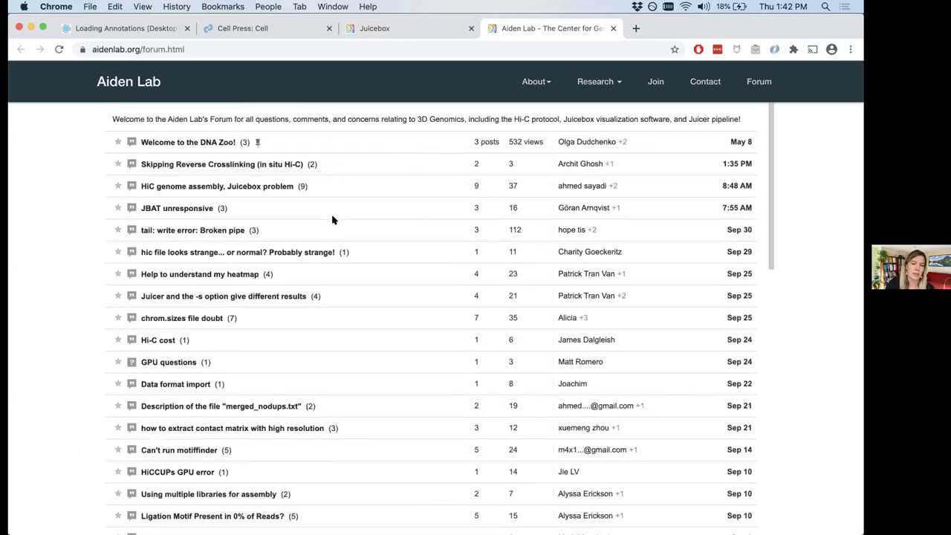
pyautogui.scroll(-6, 332, 219)
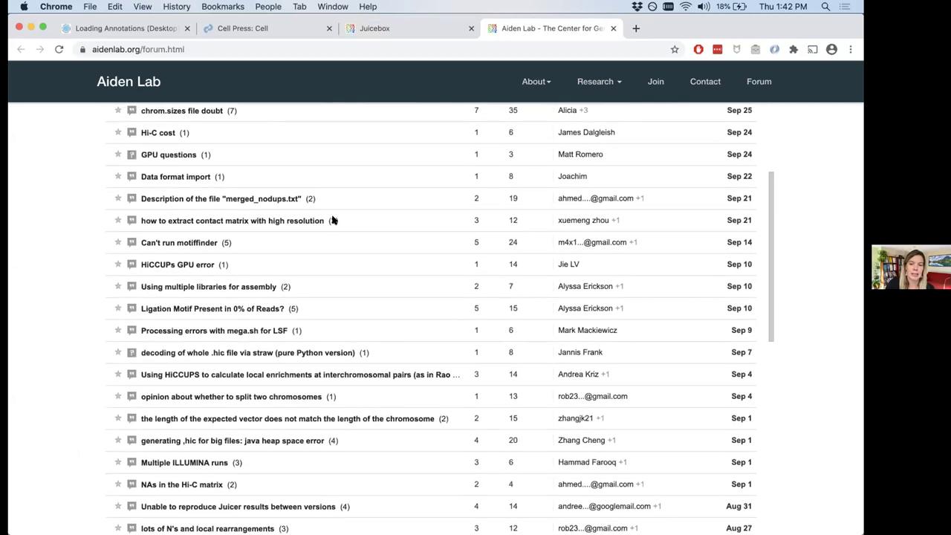
pyautogui.scroll(6, 332, 219)
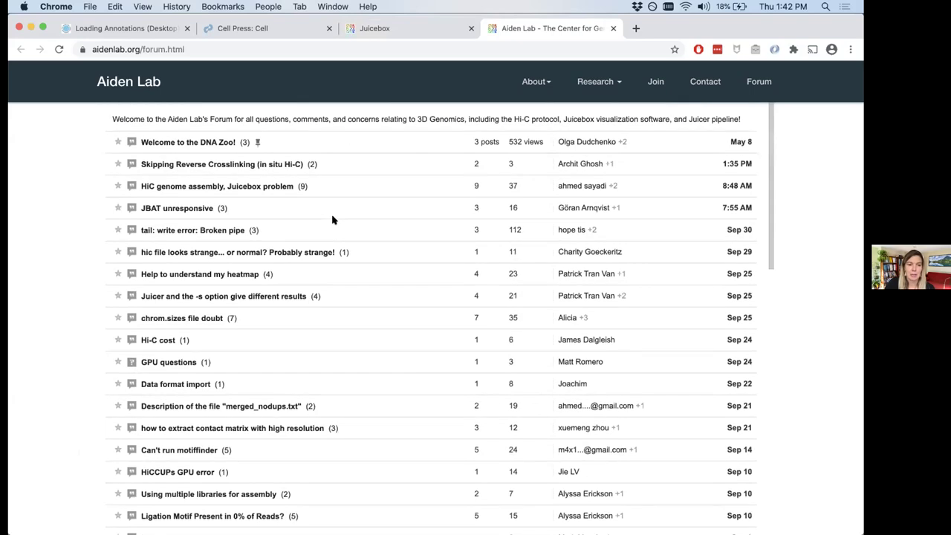
pyautogui.scroll(-10, 333, 219)
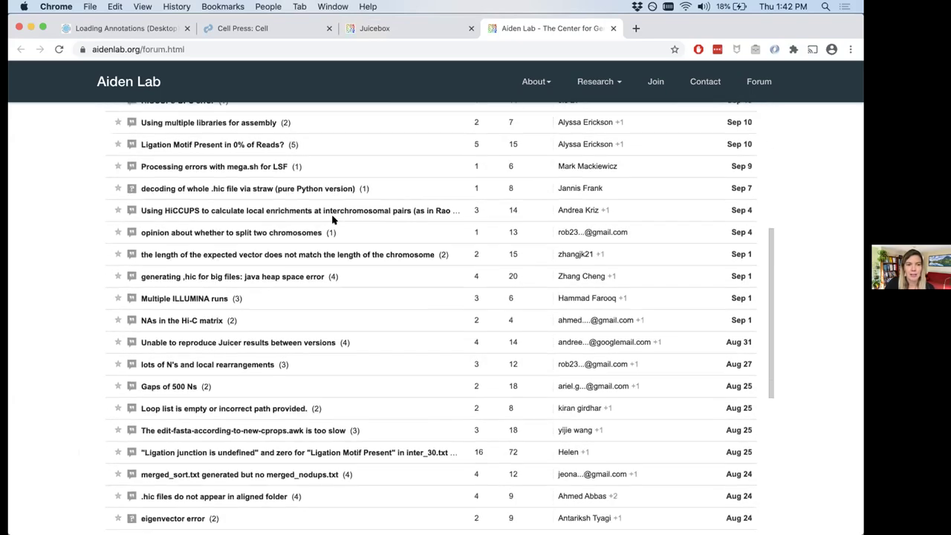
pyautogui.scroll(-6, 332, 219)
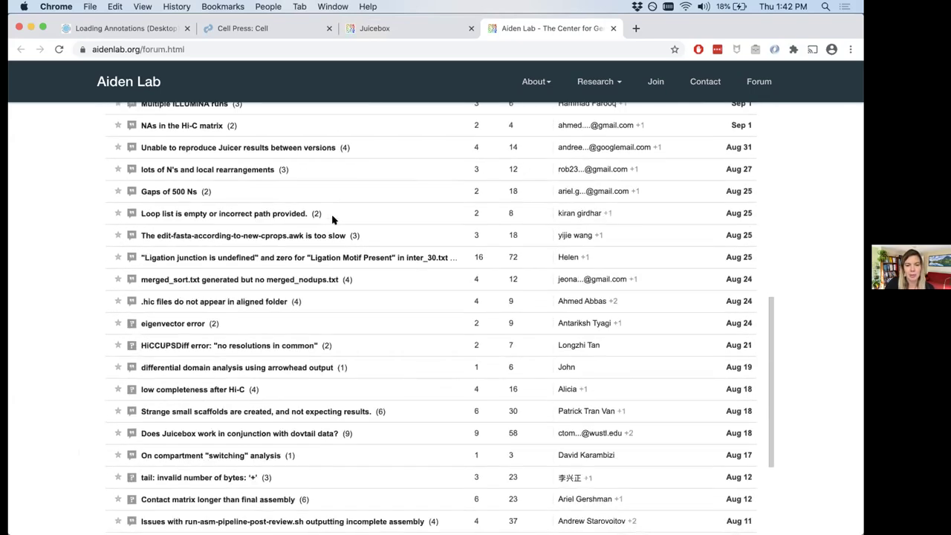
pyautogui.scroll(-1, 332, 219)
pyautogui.scroll(-3, 332, 219)
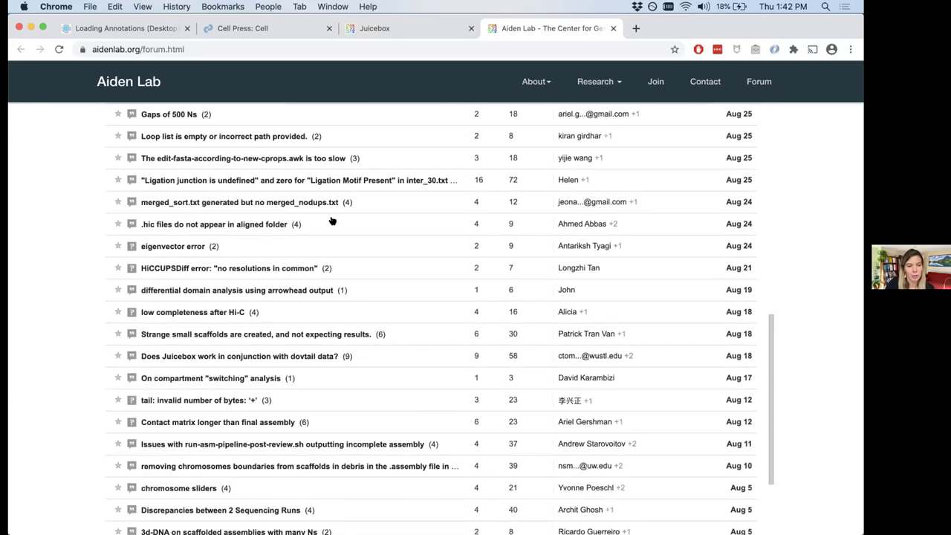
pyautogui.scroll(8, 333, 220)
pyautogui.scroll(10, 332, 219)
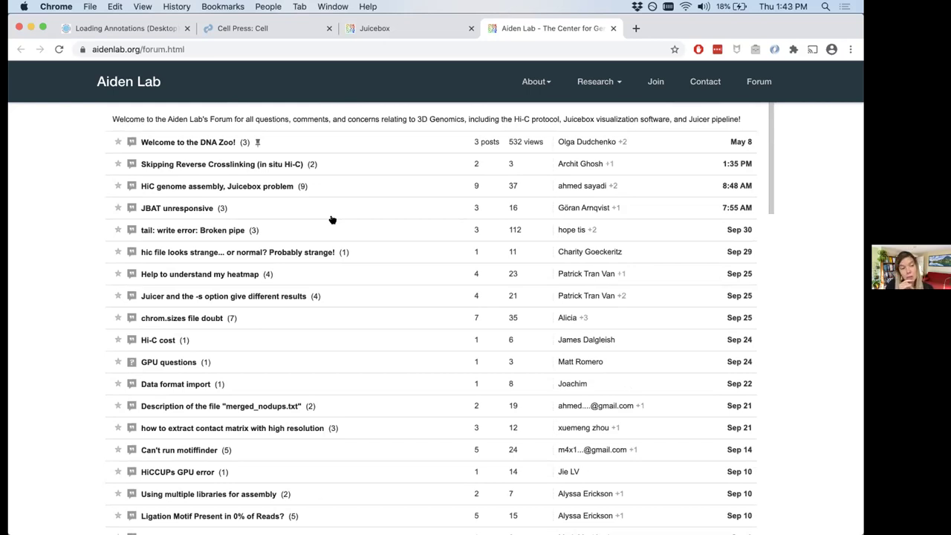
# Return to the Juicebox tutorial and open the Bonus: Assembly Tools (Desktop) page
pyautogui.click(139, 33)
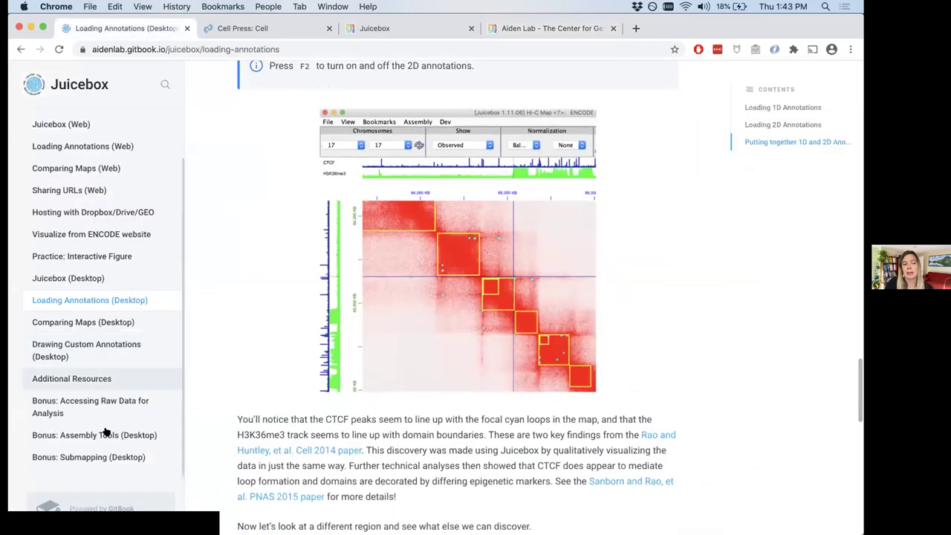
pyautogui.click(107, 434)
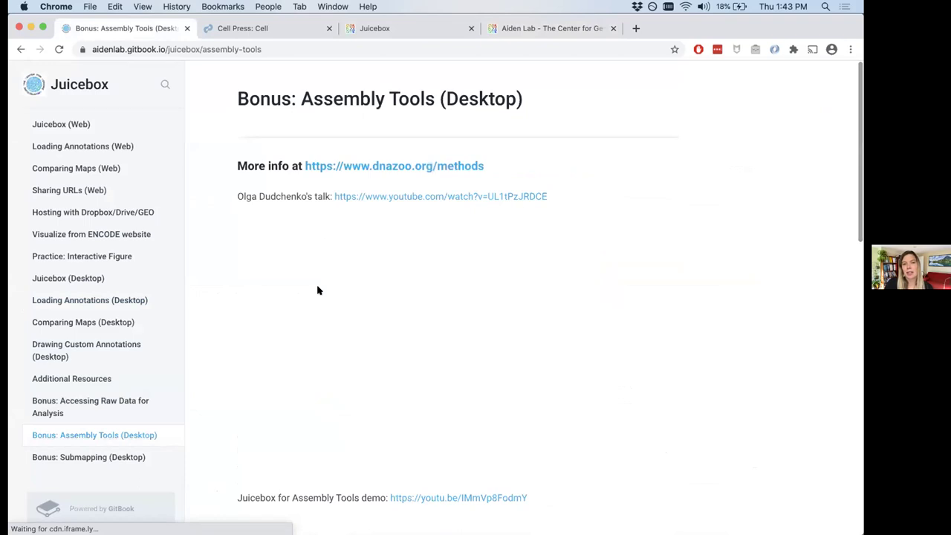